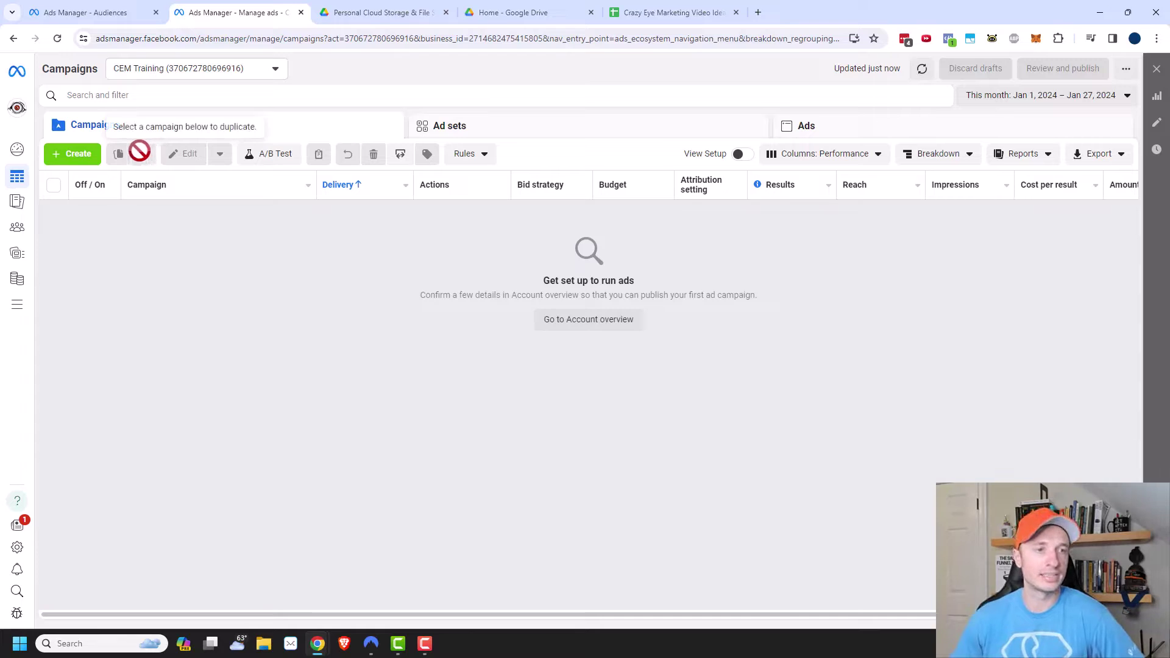
# Step: Start a new campaign and try the Reservation buying type to compare its available objectives
pyautogui.moveTo(12, 189)
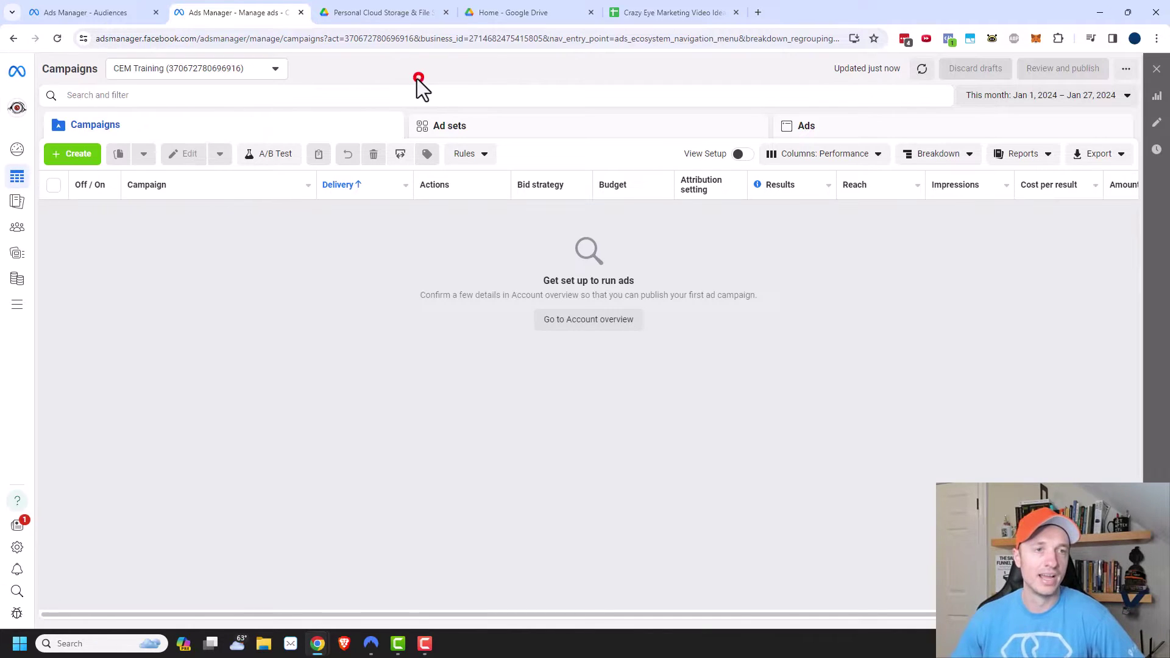
pyautogui.click(74, 159)
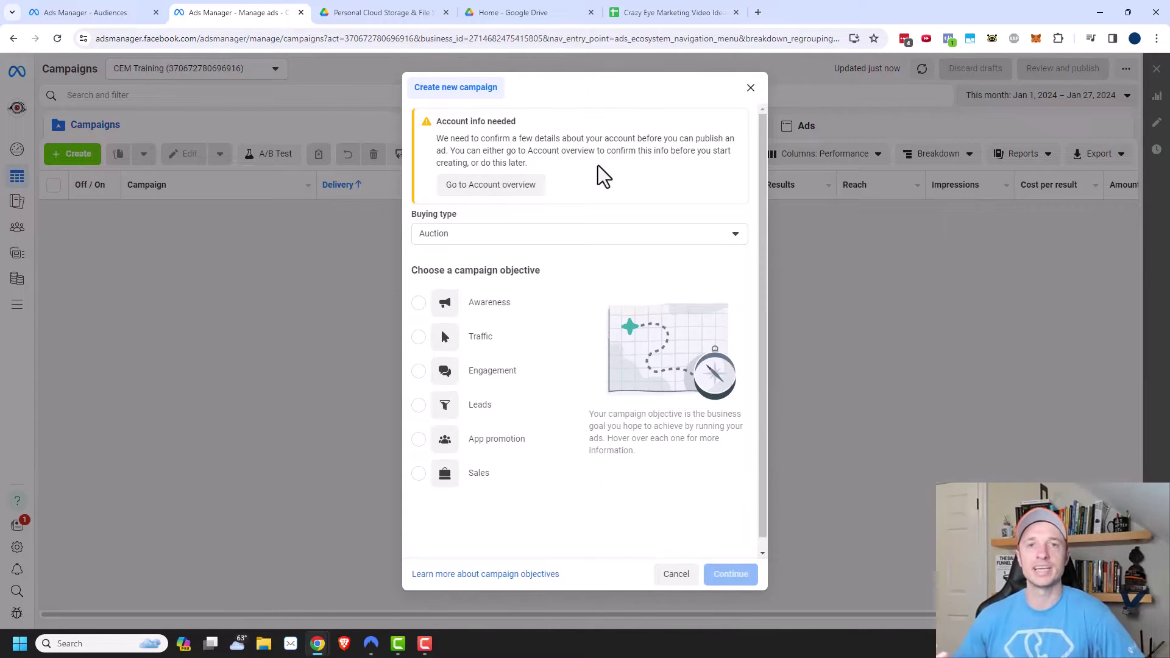
pyautogui.click(461, 235)
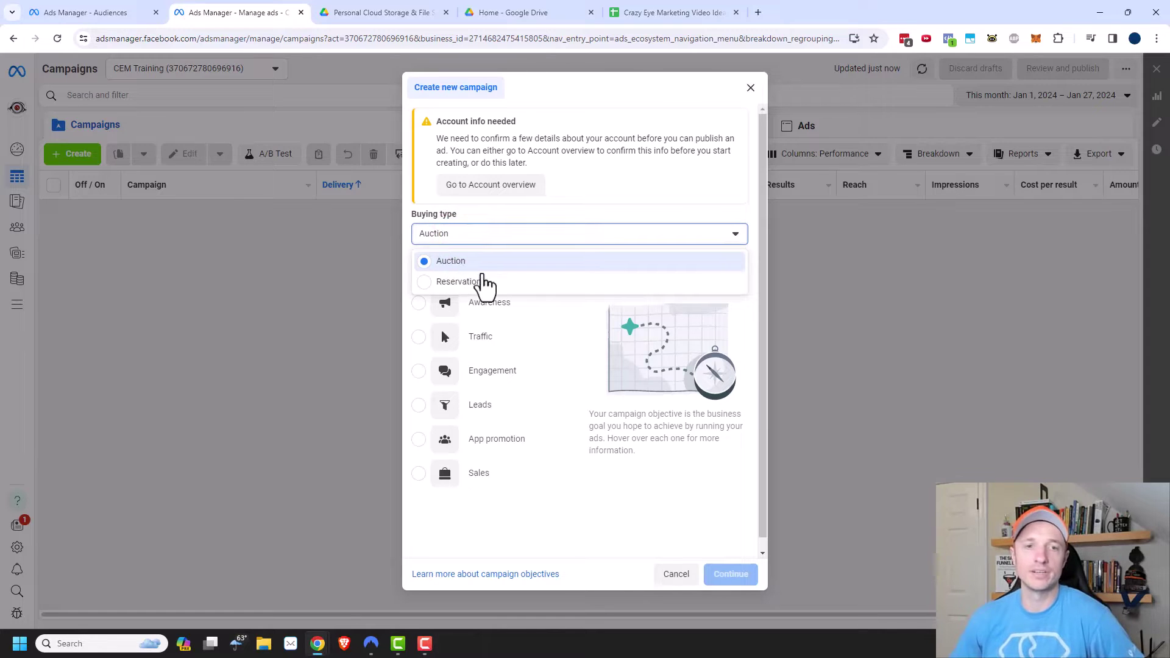
pyautogui.click(463, 282)
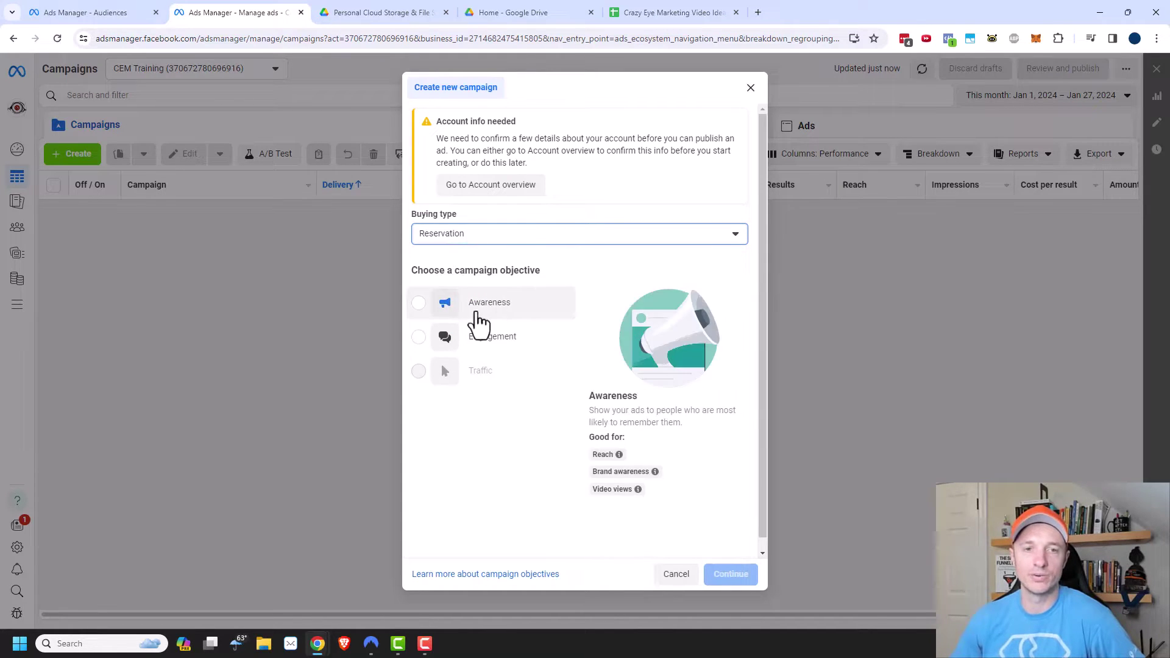
pyautogui.moveTo(487, 339)
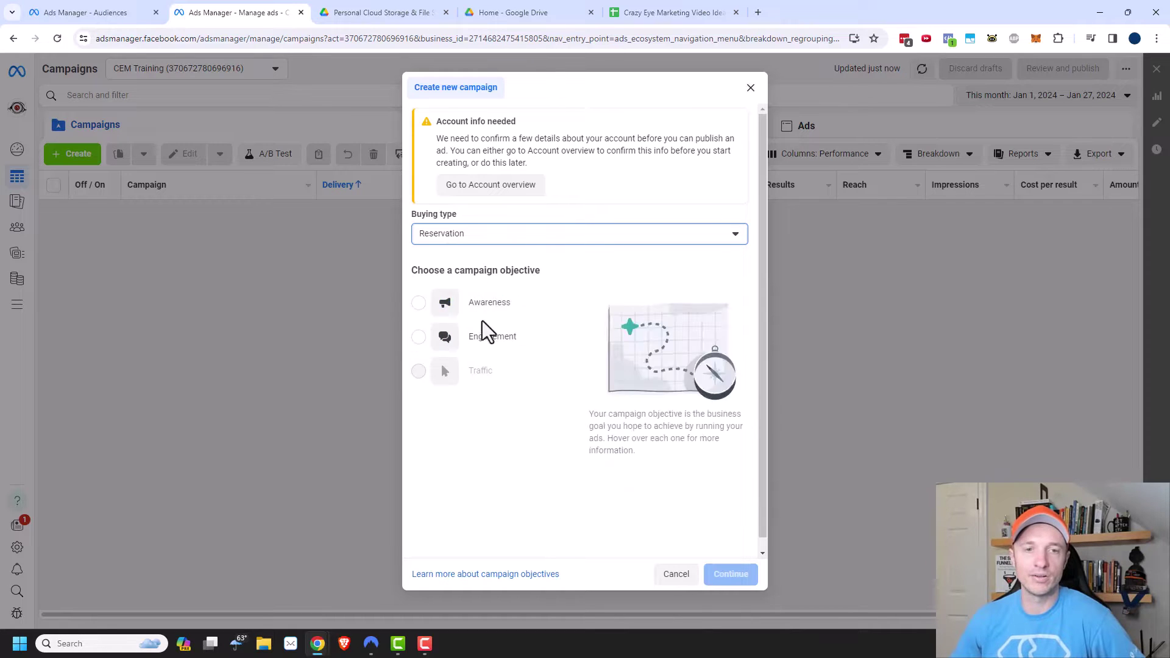
pyautogui.moveTo(475, 312)
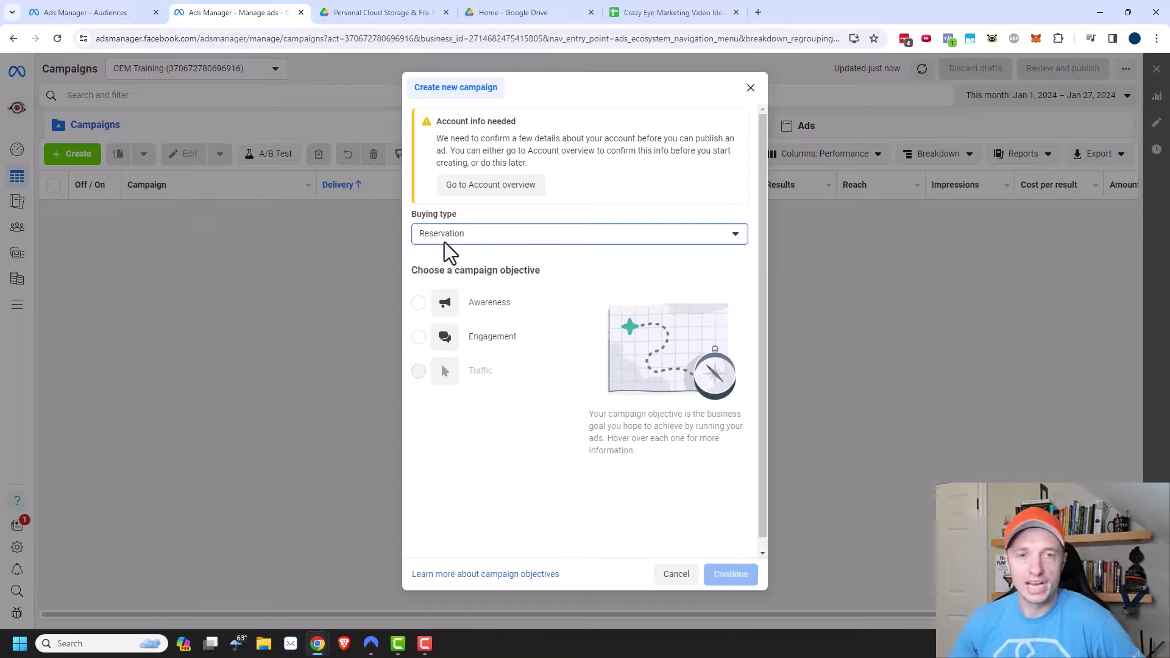
# Step: Open the help on campaign objectives, search it for "reservation" and read the "About reservation" article
pyautogui.click(469, 582)
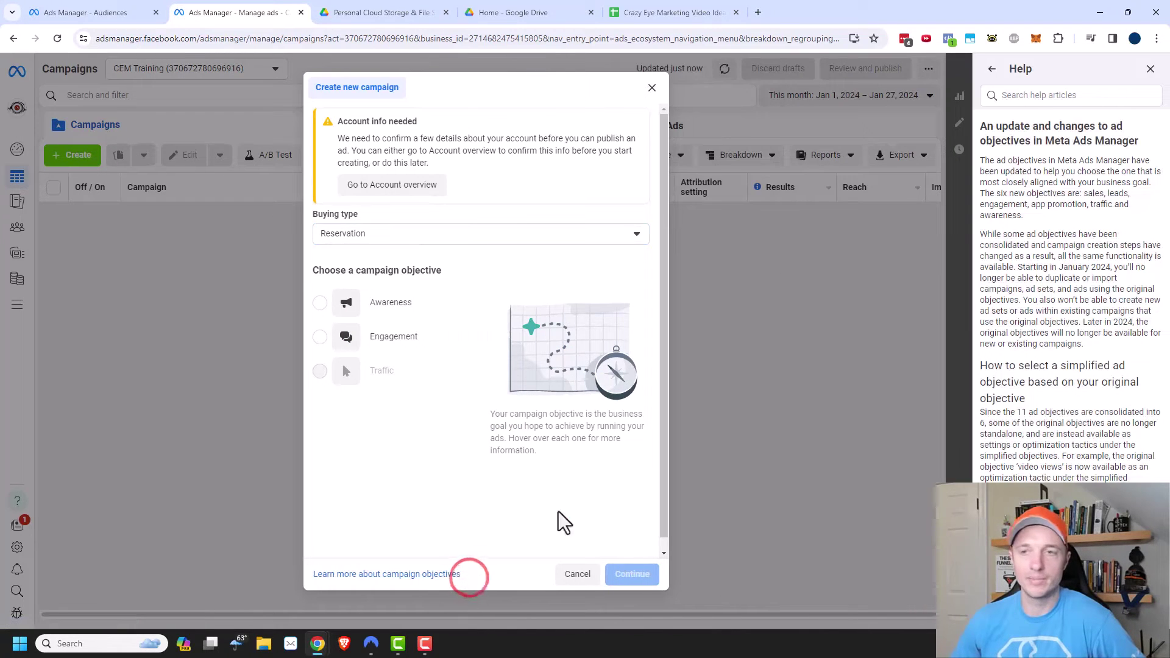
pyautogui.click(1081, 95)
pyautogui.write('tion')
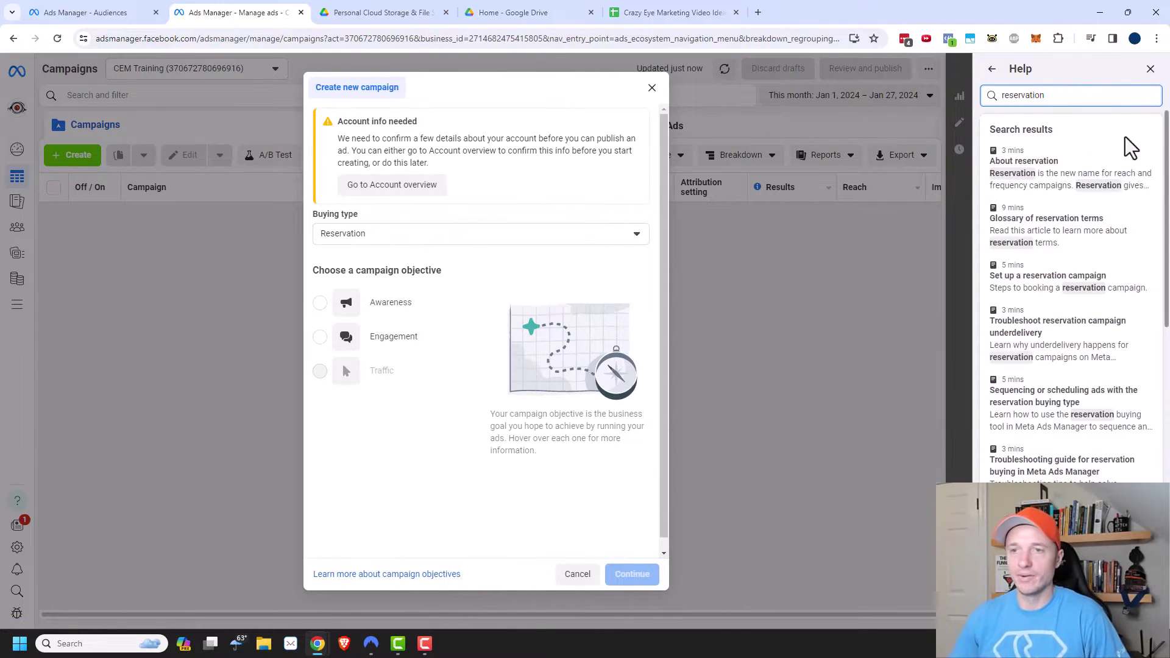
pyautogui.click(1041, 187)
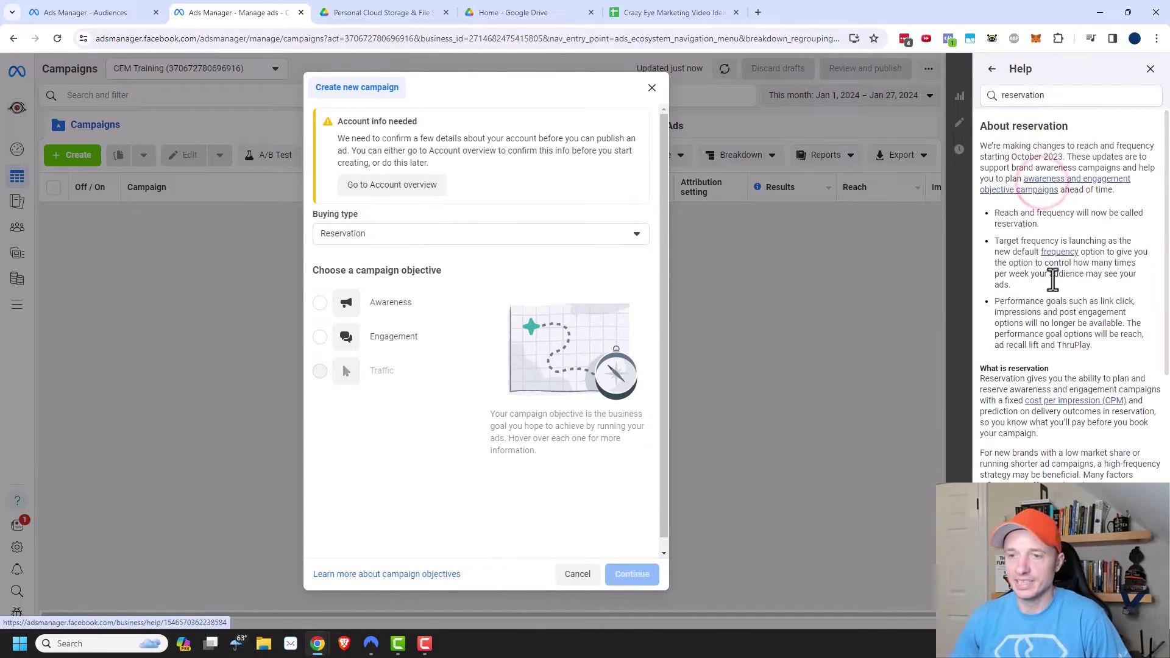
pyautogui.scroll(-1, 999, 293)
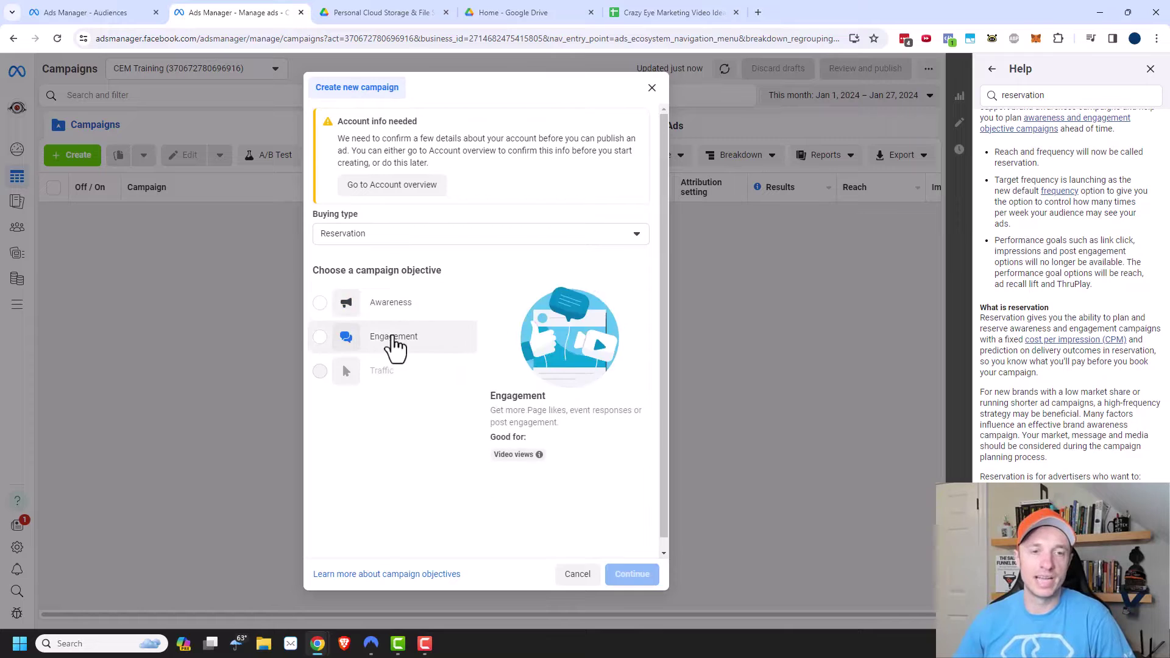
pyautogui.moveTo(386, 304)
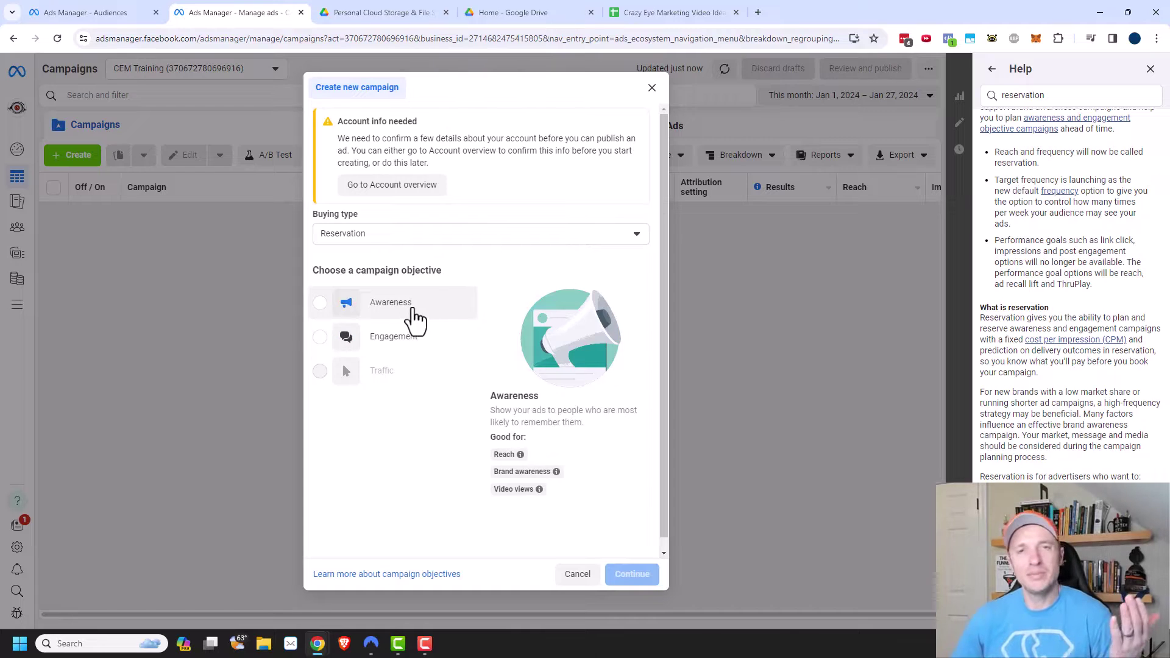
# Step: Set the buying type to Auction and choose Awareness as the campaign objective
pyautogui.click(473, 234)
pyautogui.click(397, 261)
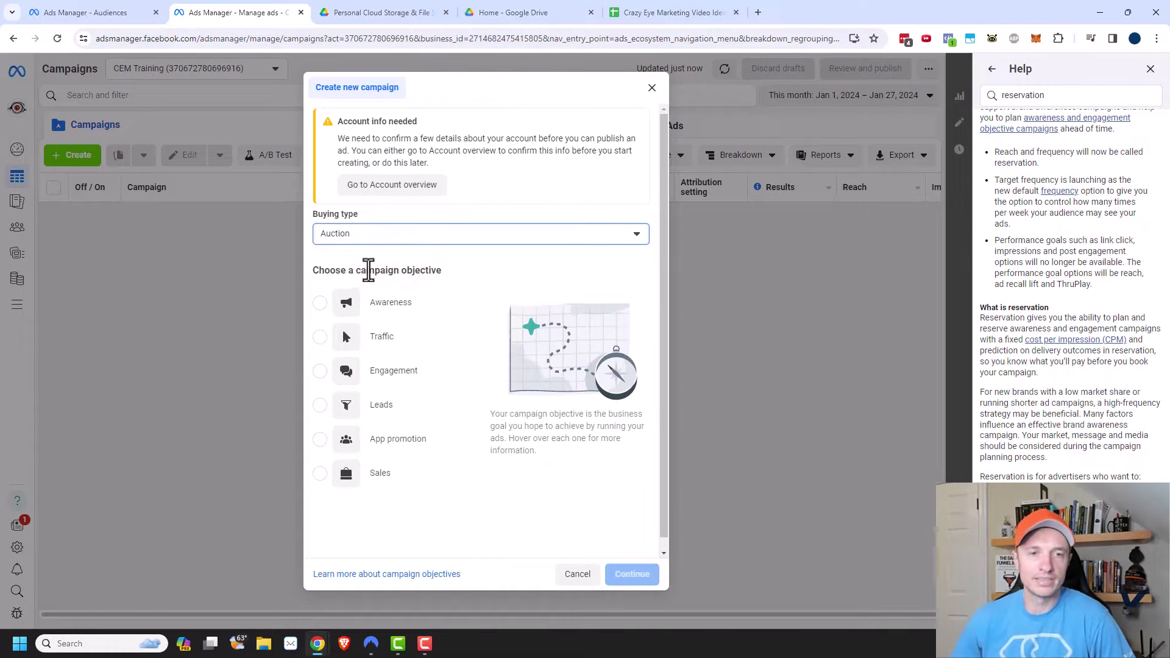
pyautogui.moveTo(389, 307)
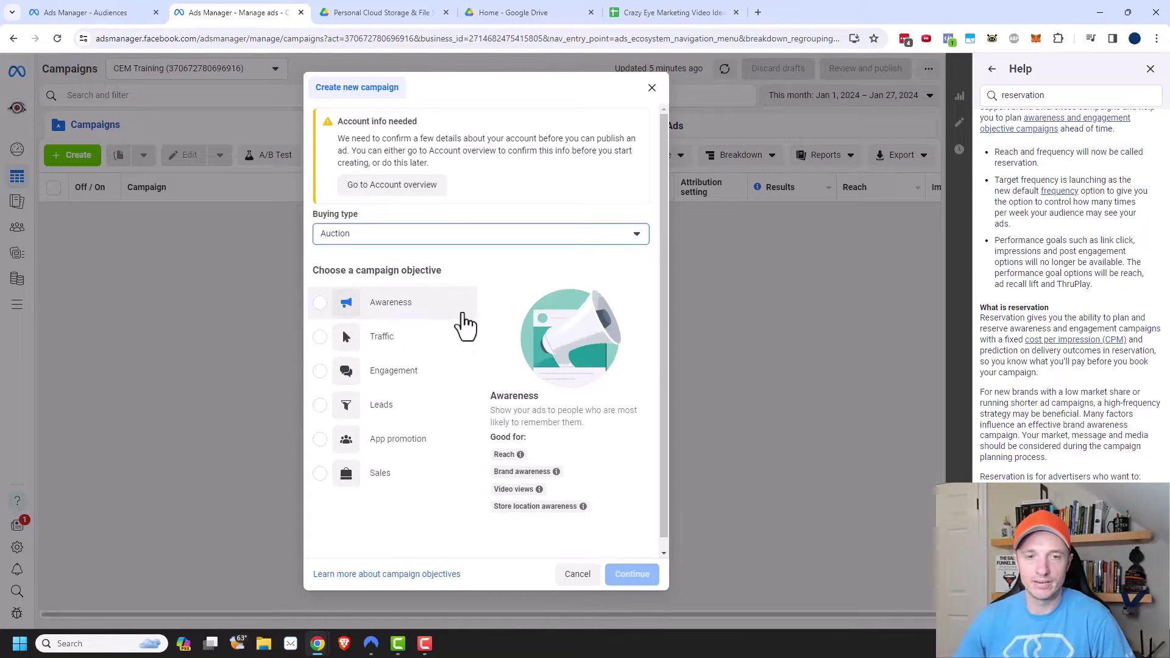
pyautogui.click(456, 313)
# Step: Read the help articles on the Reach and Brand awareness uses of the Awareness objective
pyautogui.moveTo(519, 460)
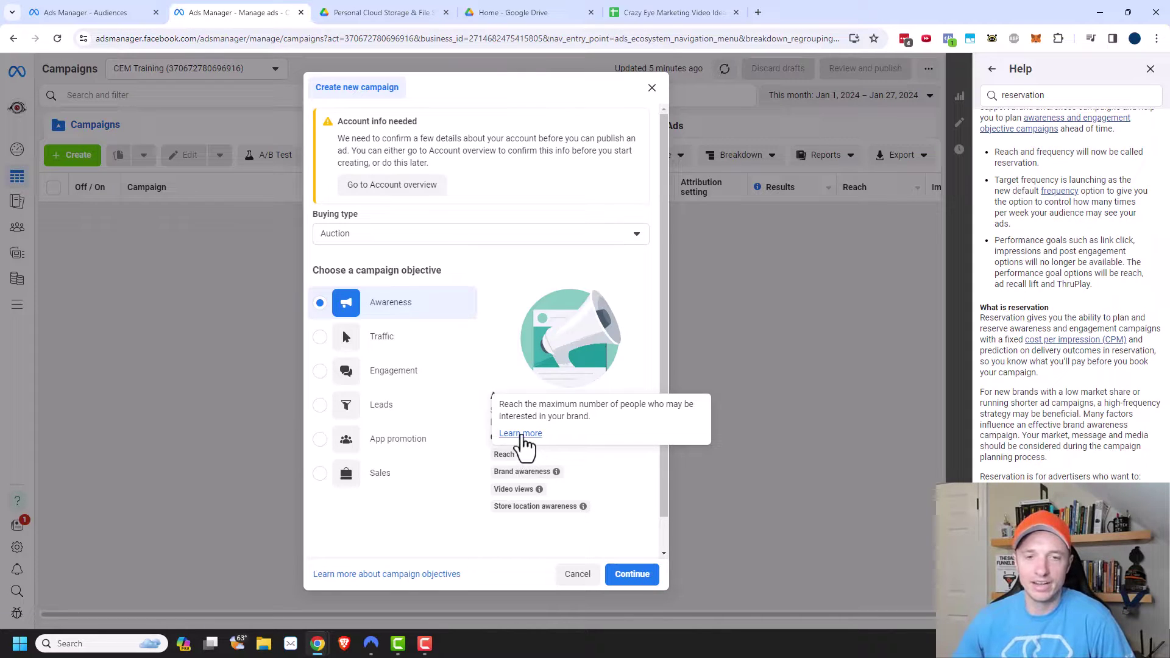
pyautogui.click(520, 433)
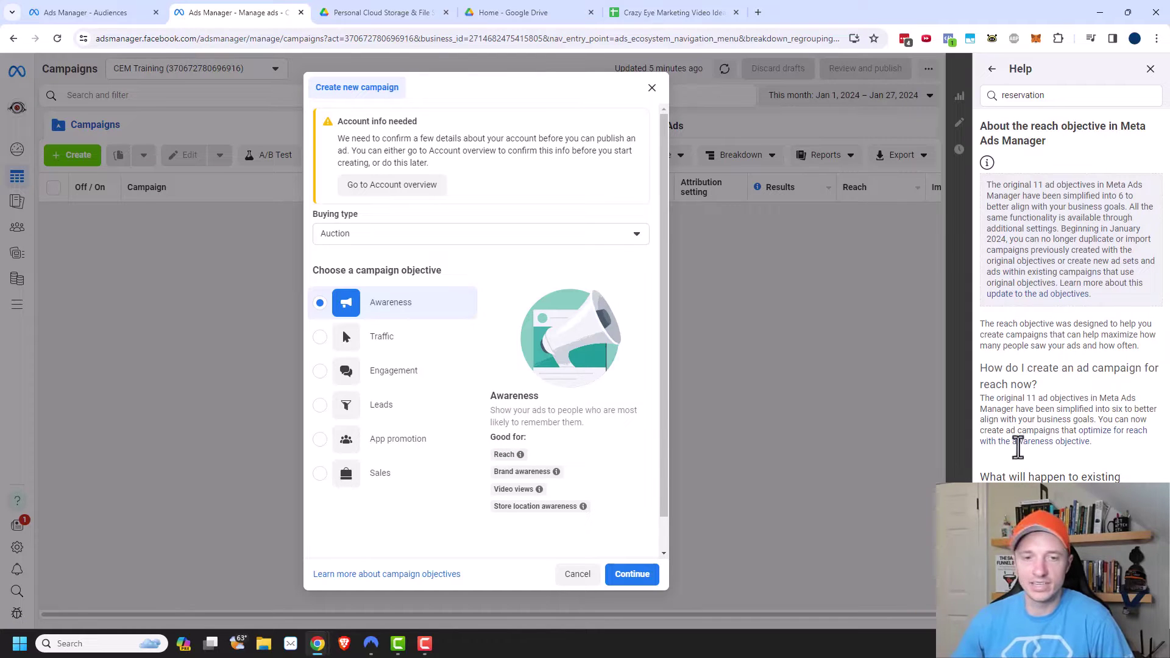
pyautogui.moveTo(537, 506)
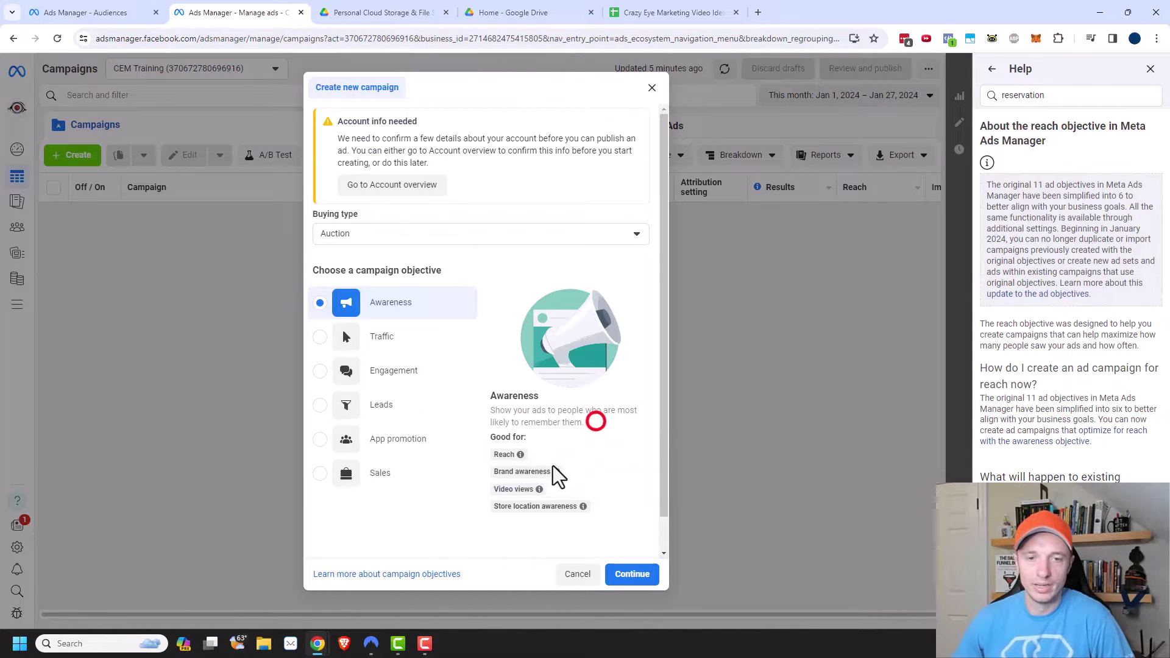
pyautogui.moveTo(554, 474)
pyautogui.click(521, 451)
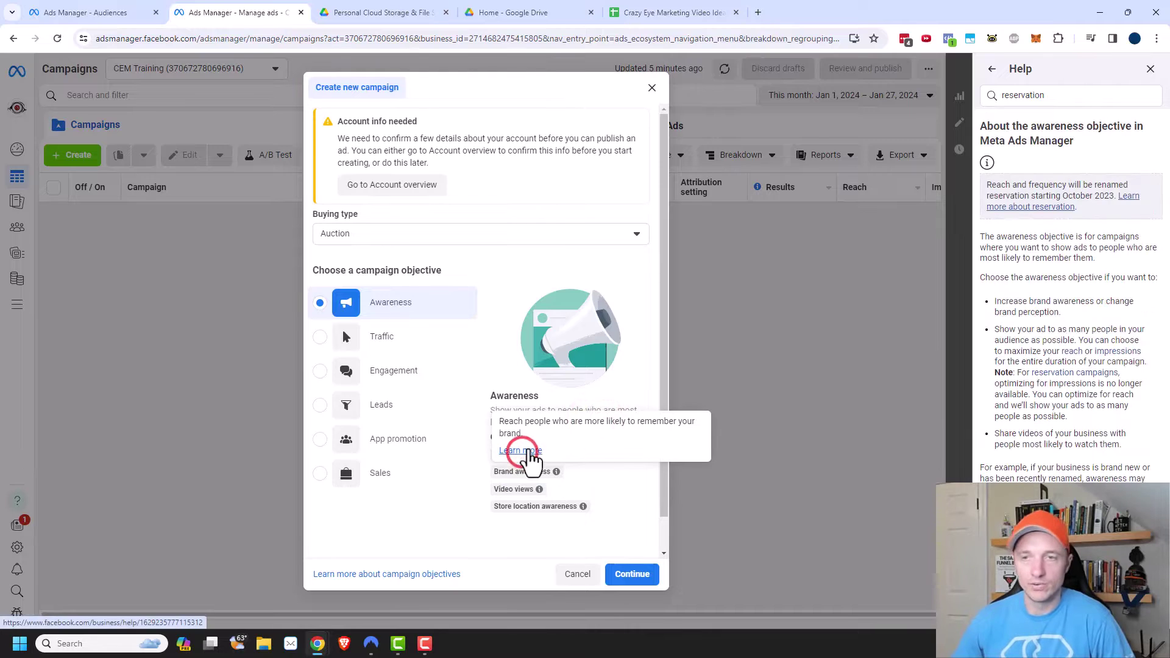
pyautogui.click(596, 478)
pyautogui.moveTo(544, 490)
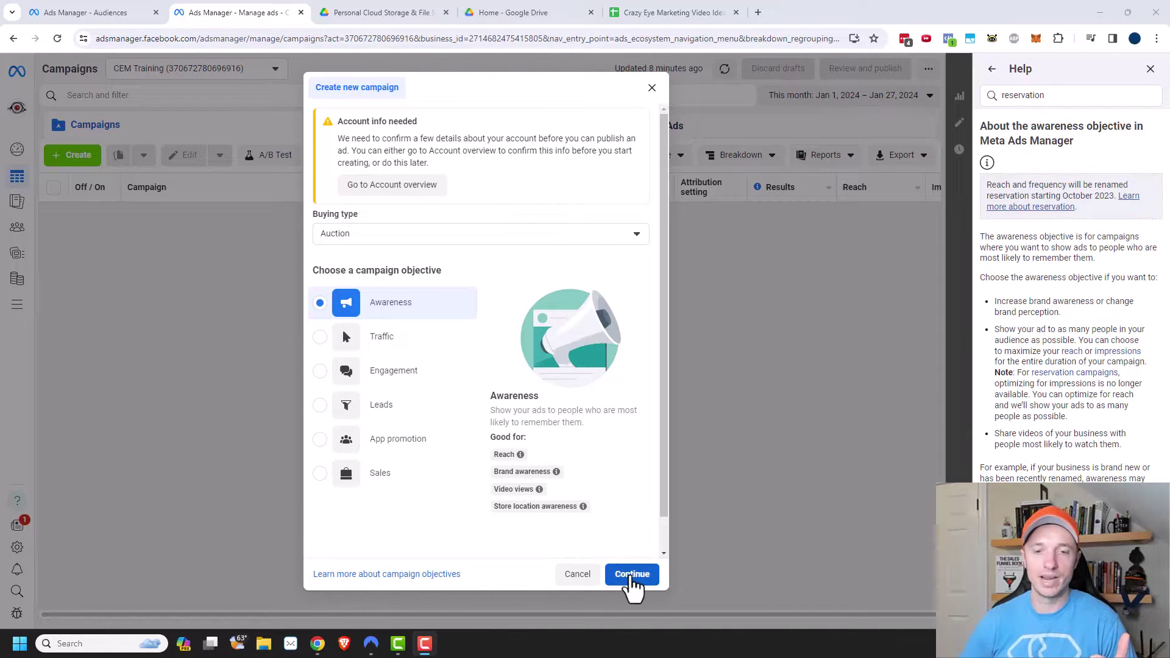
# Step: Create the Awareness campaign draft and review its special ad categories without declaring any
pyautogui.click(631, 575)
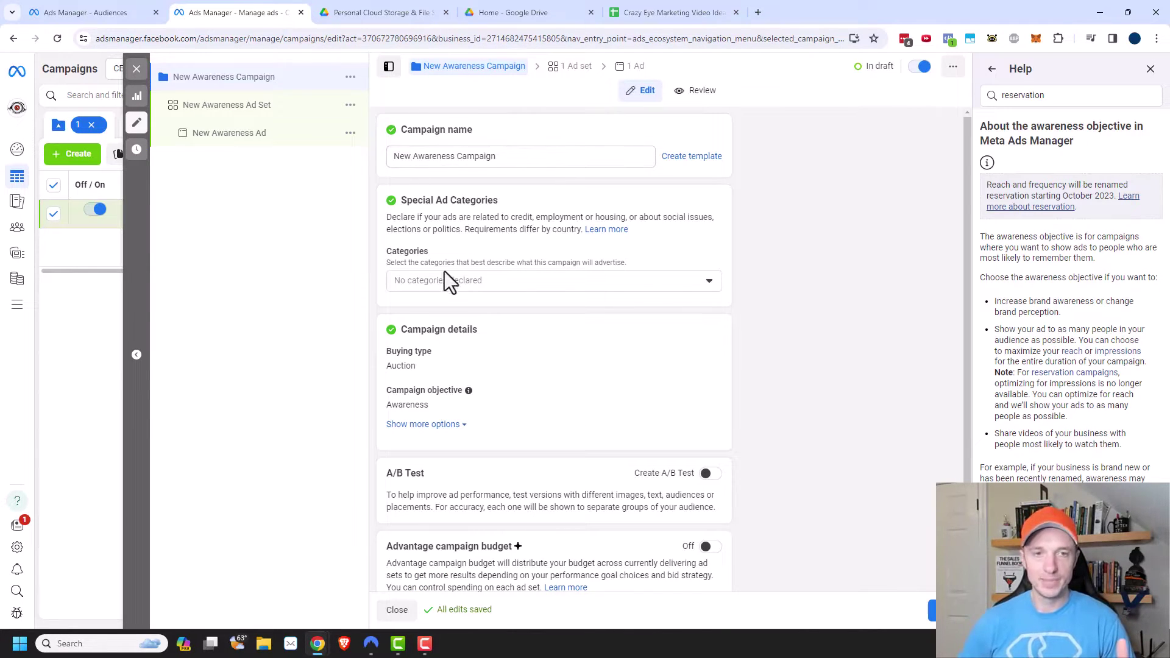
pyautogui.click(484, 281)
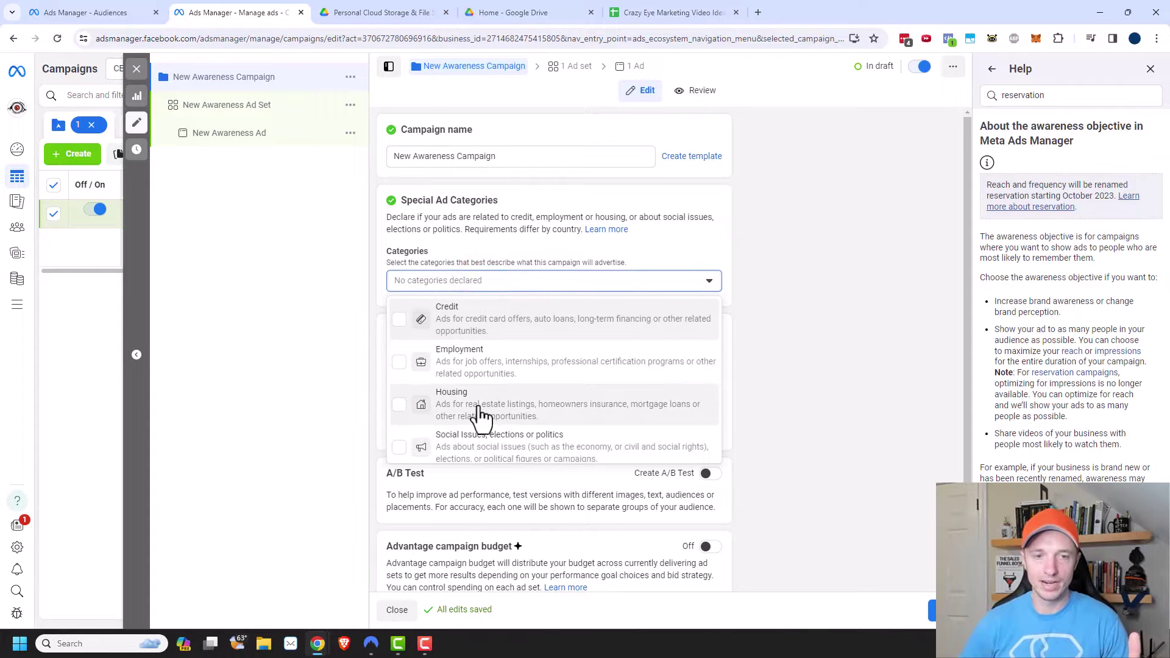
pyautogui.scroll(-1, 480, 454)
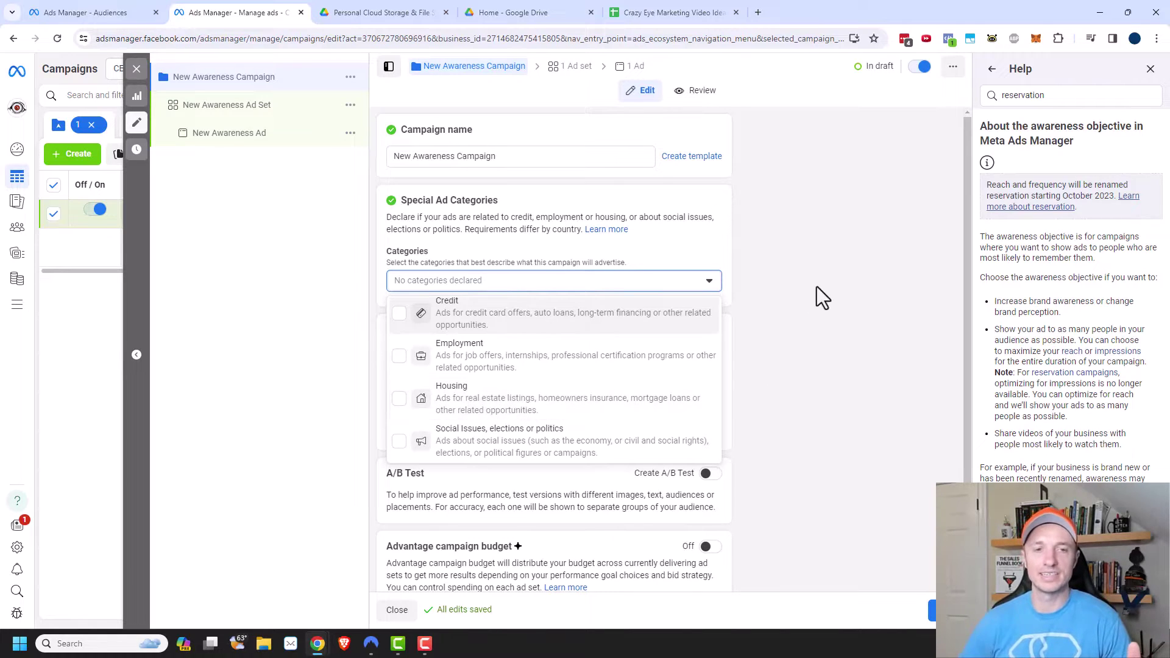
pyautogui.click(797, 290)
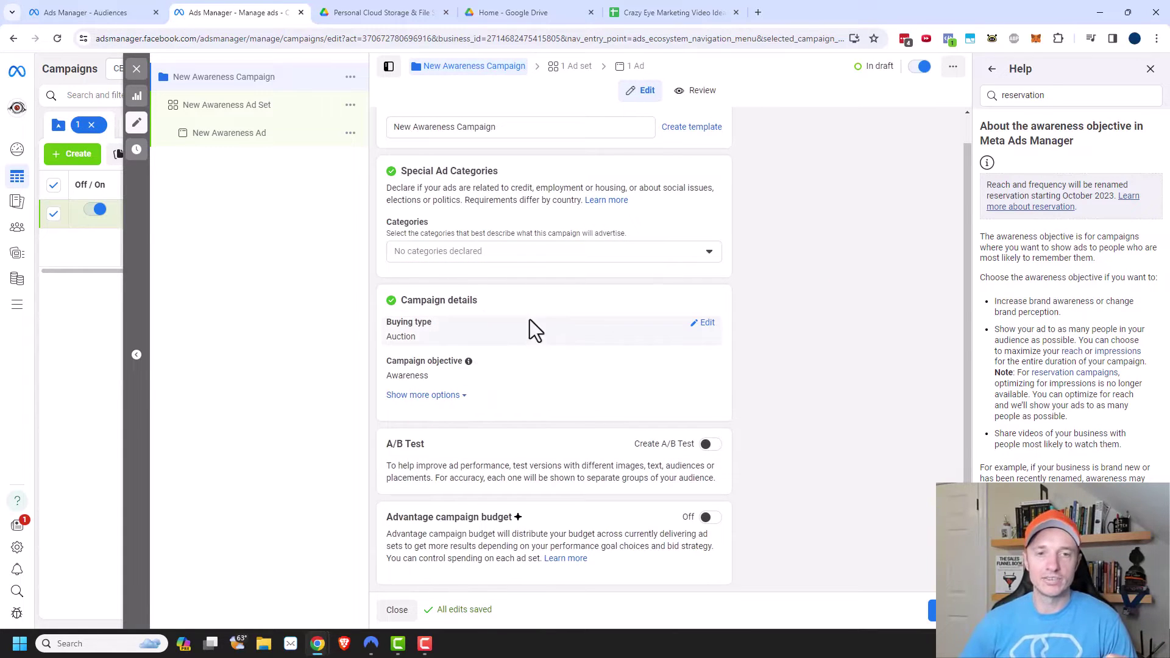
# Step: Open the campaign's buying type for editing and keep Auction selected
pyautogui.click(703, 323)
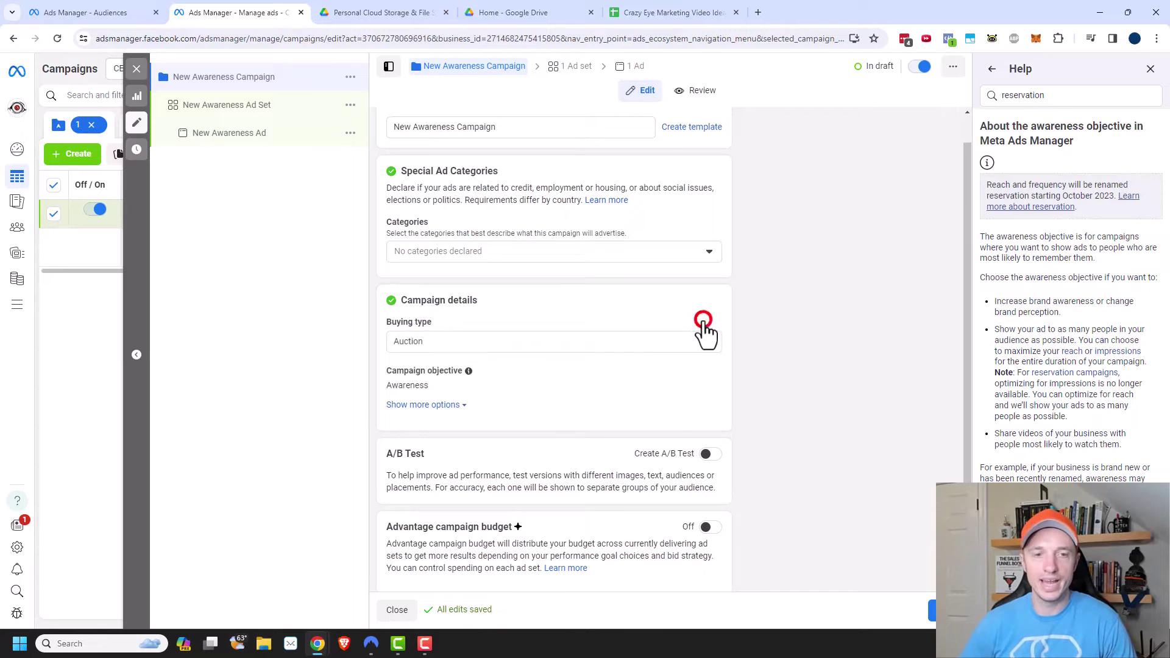
pyautogui.click(626, 346)
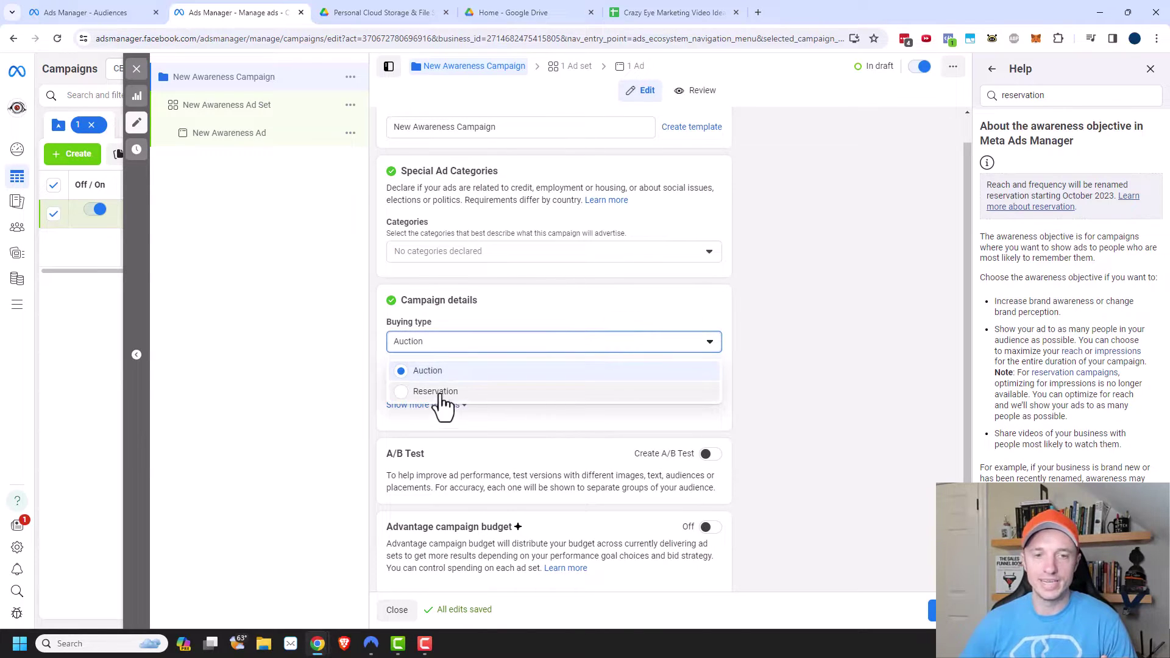
pyautogui.click(448, 372)
pyautogui.click(801, 365)
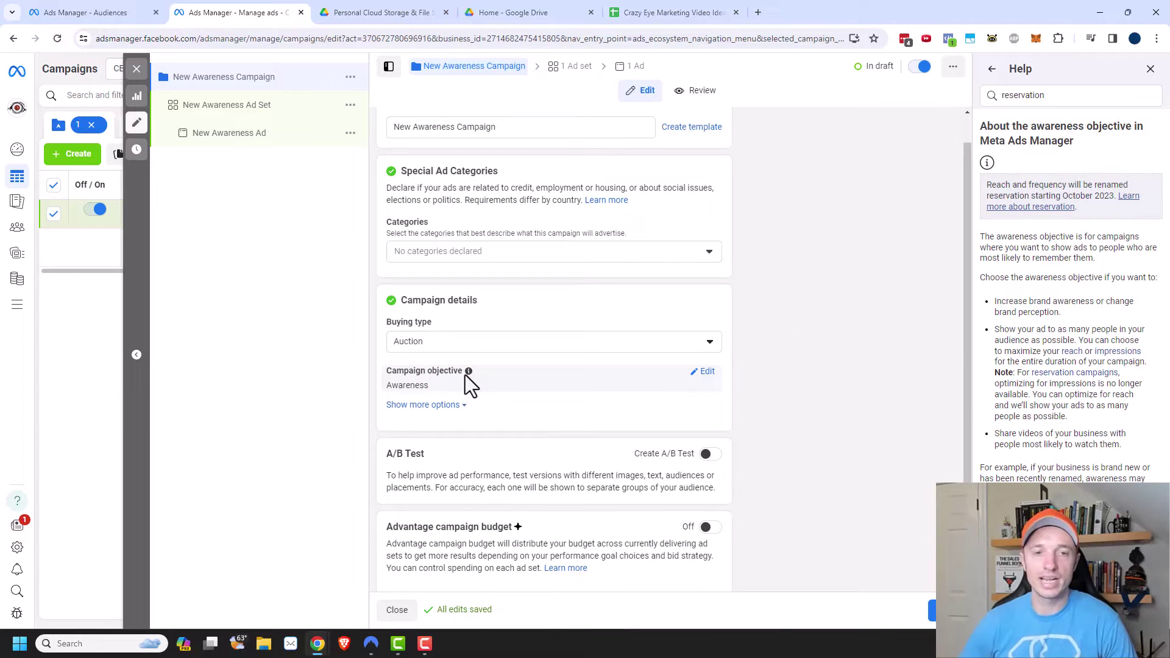
# Step: Open the campaign objective for editing and review its options, the A/B test and the Advantage campaign budget settings
pyautogui.click(704, 375)
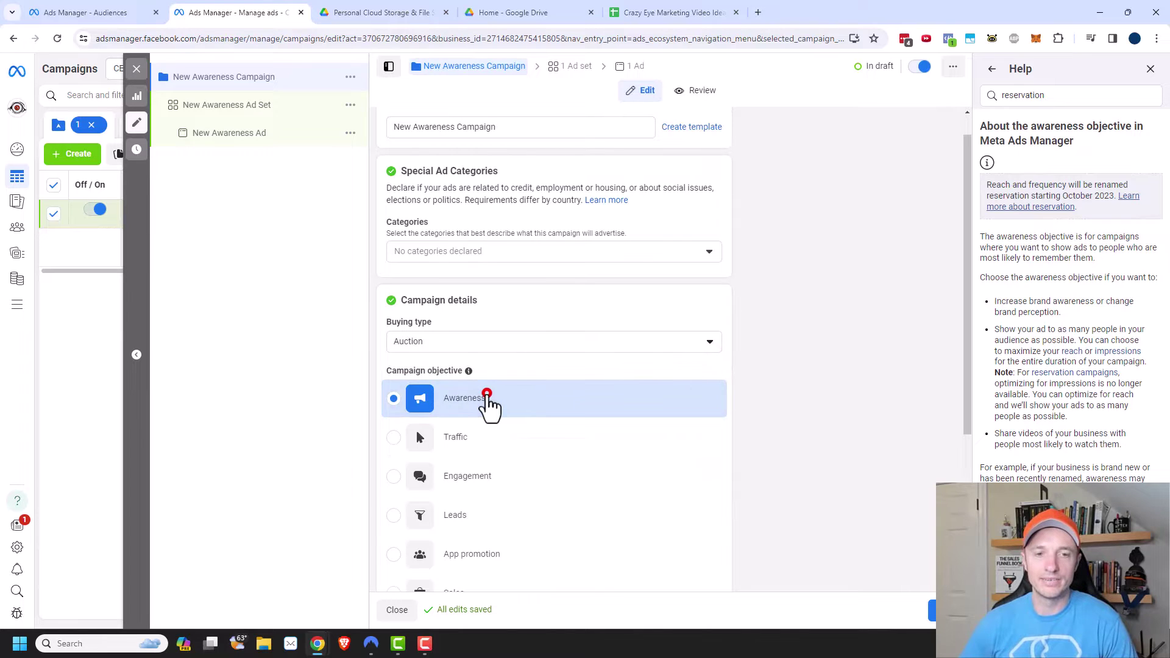
pyautogui.scroll(-2, 493, 405)
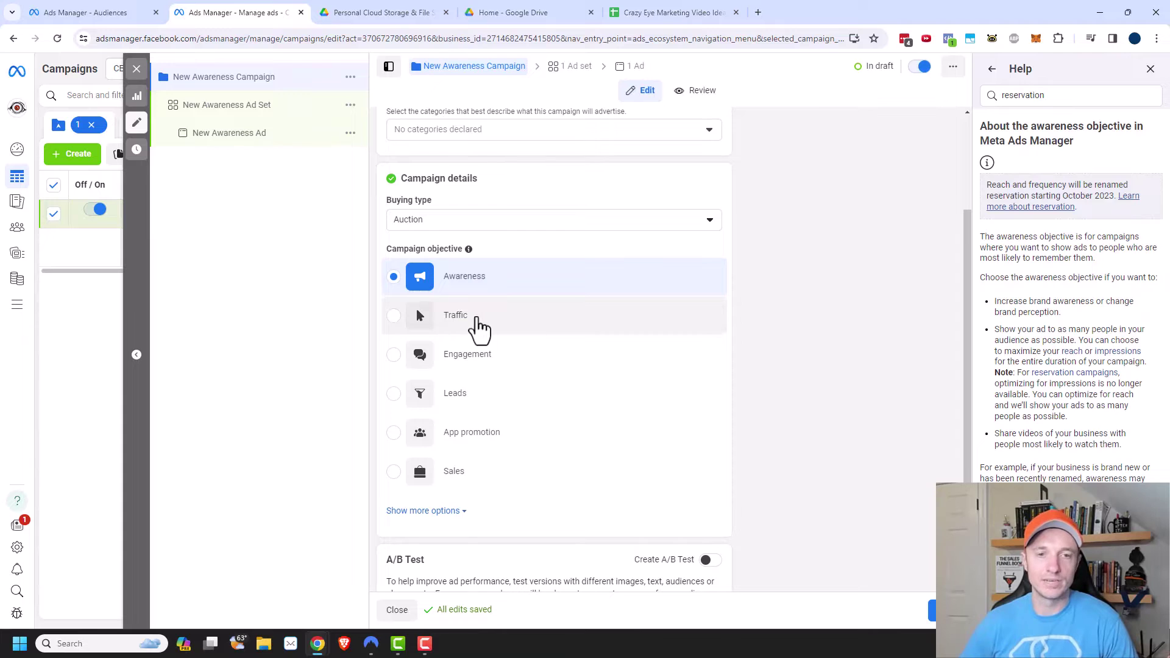
pyautogui.scroll(-2, 677, 300)
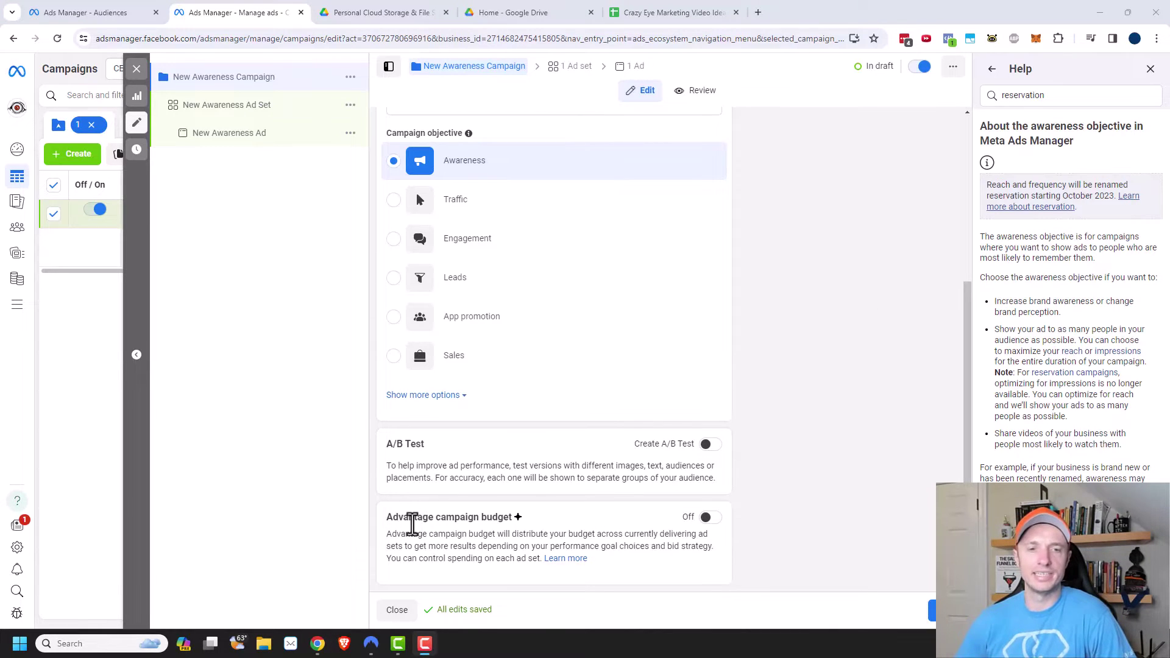
# Step: Open the New Awareness Ad Set and review its performance goal options, including the awareness and video view goals
pyautogui.click(231, 107)
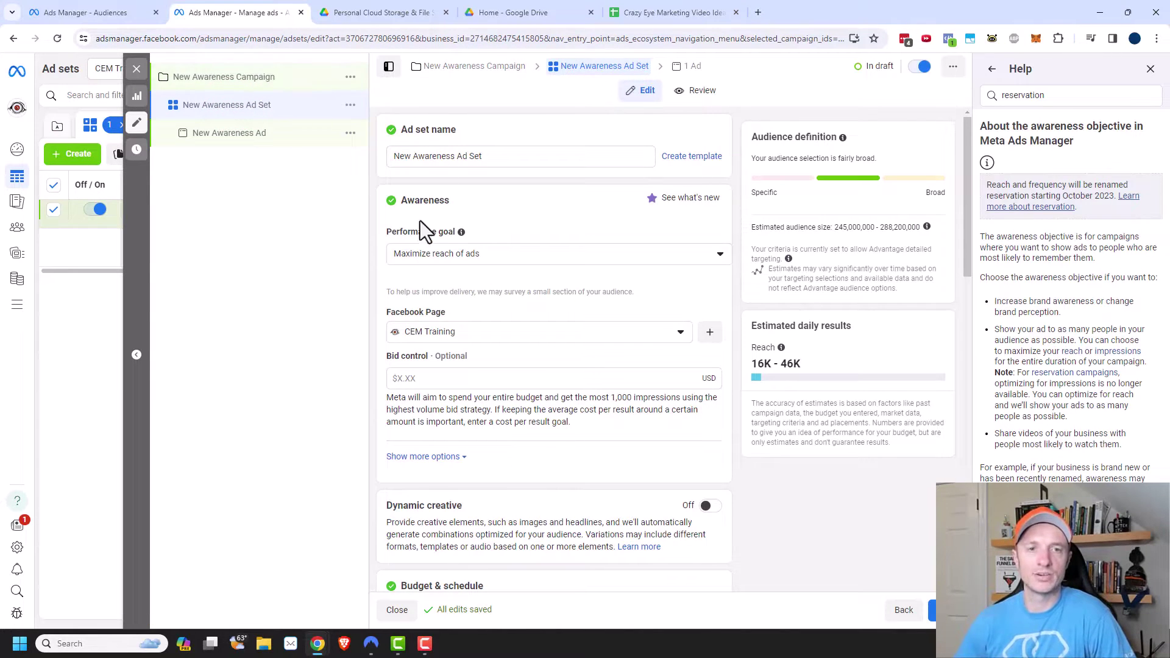
pyautogui.scroll(-1, 434, 198)
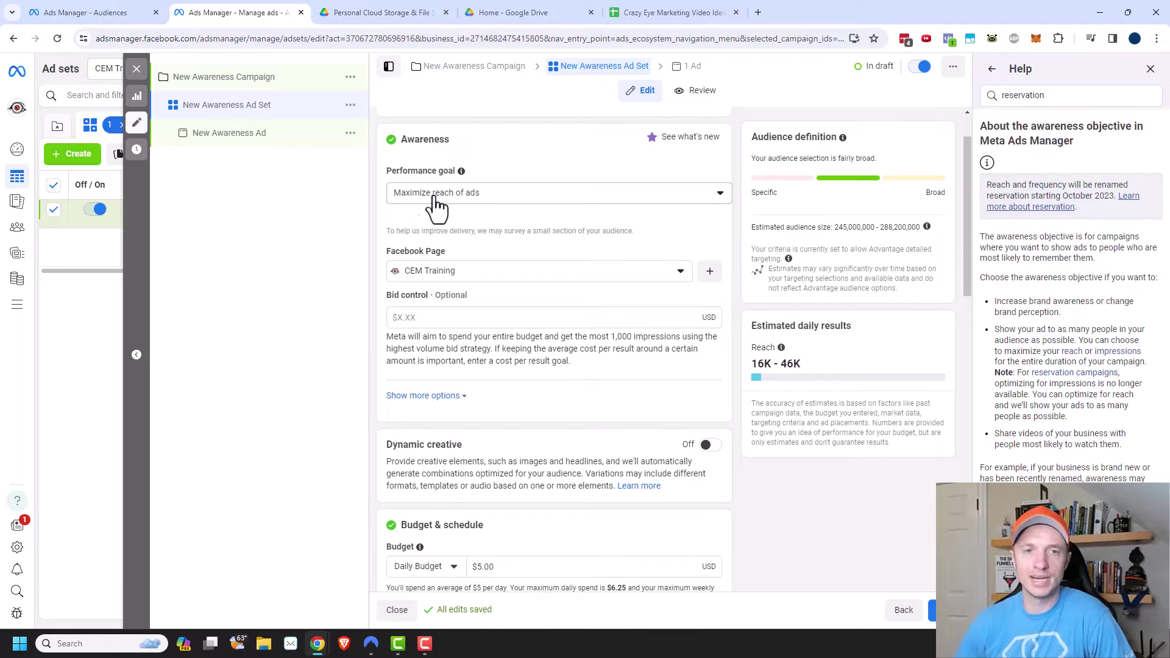
pyautogui.click(551, 195)
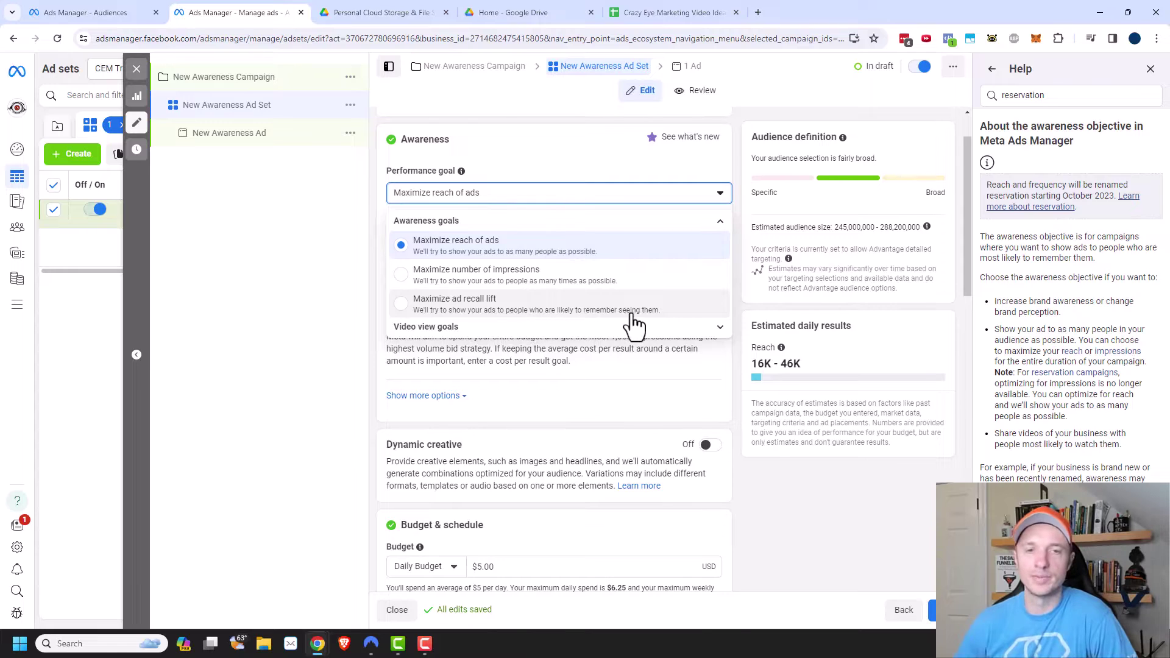
pyautogui.click(490, 329)
pyautogui.scroll(-1, 585, 333)
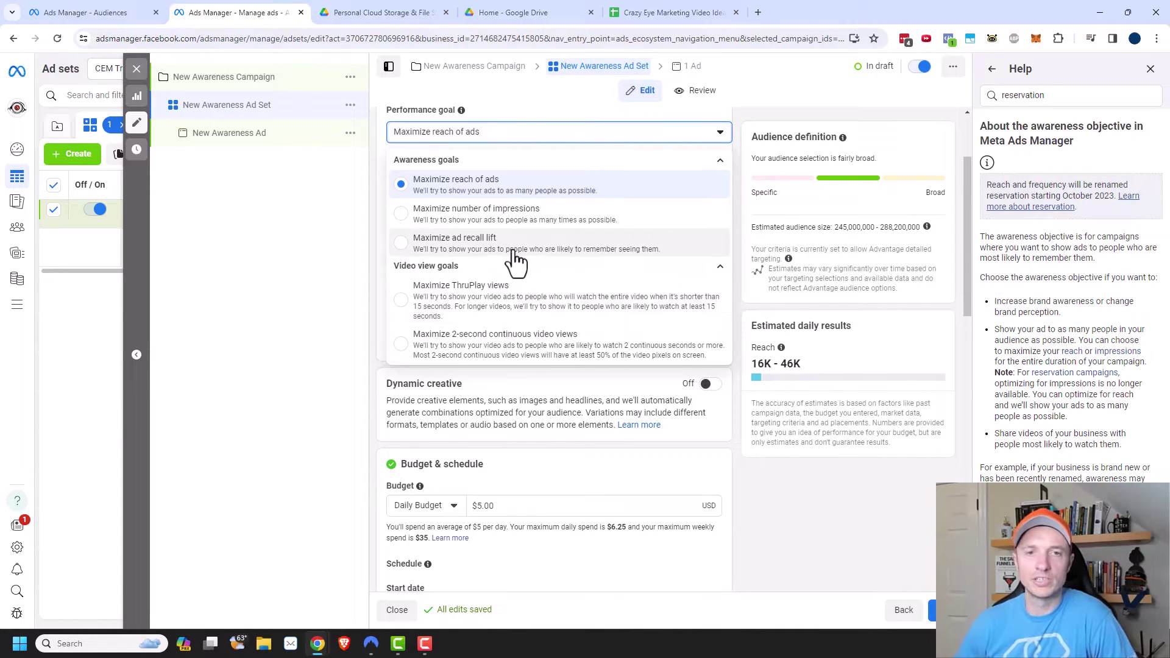
pyautogui.click(557, 101)
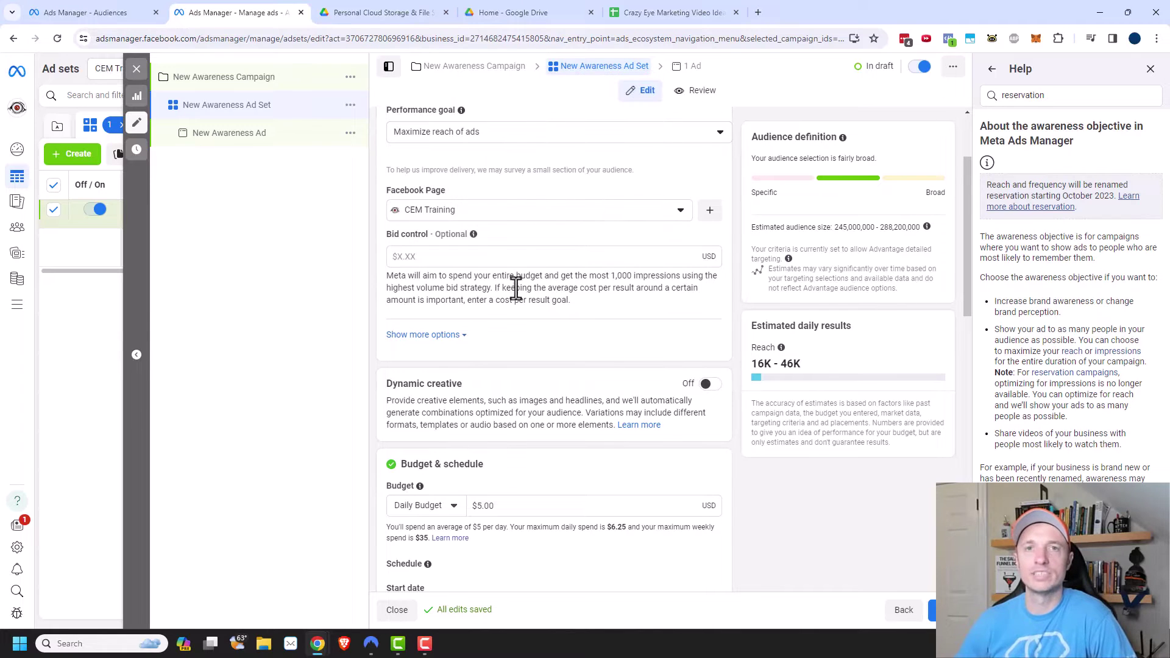
pyautogui.click(525, 135)
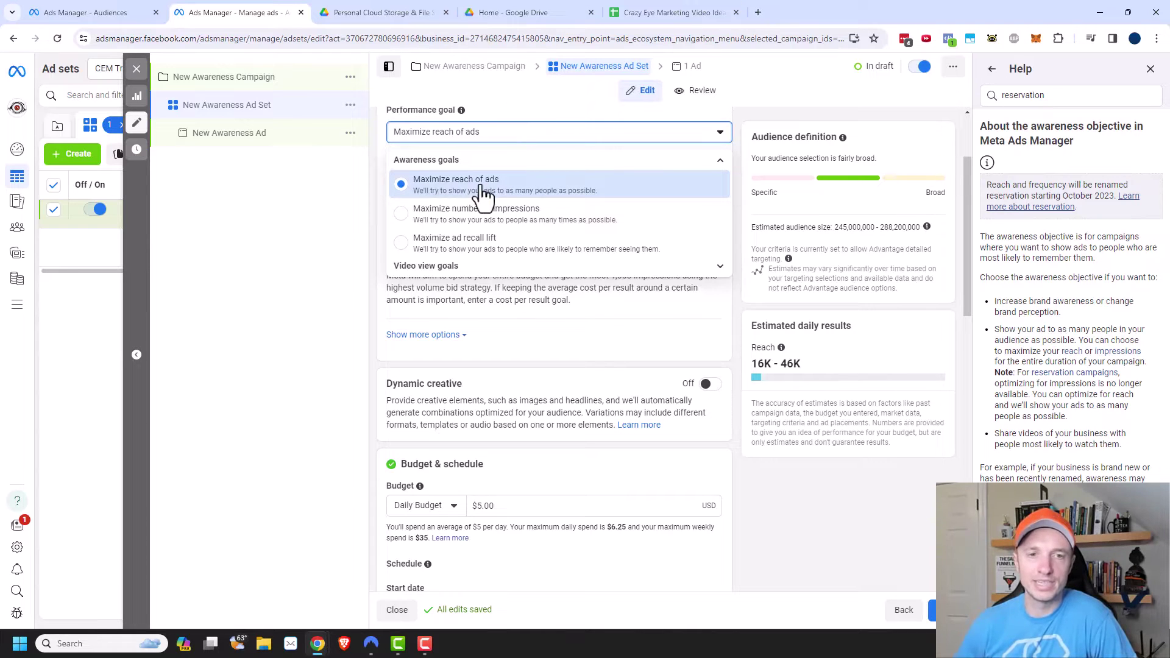
pyautogui.click(443, 268)
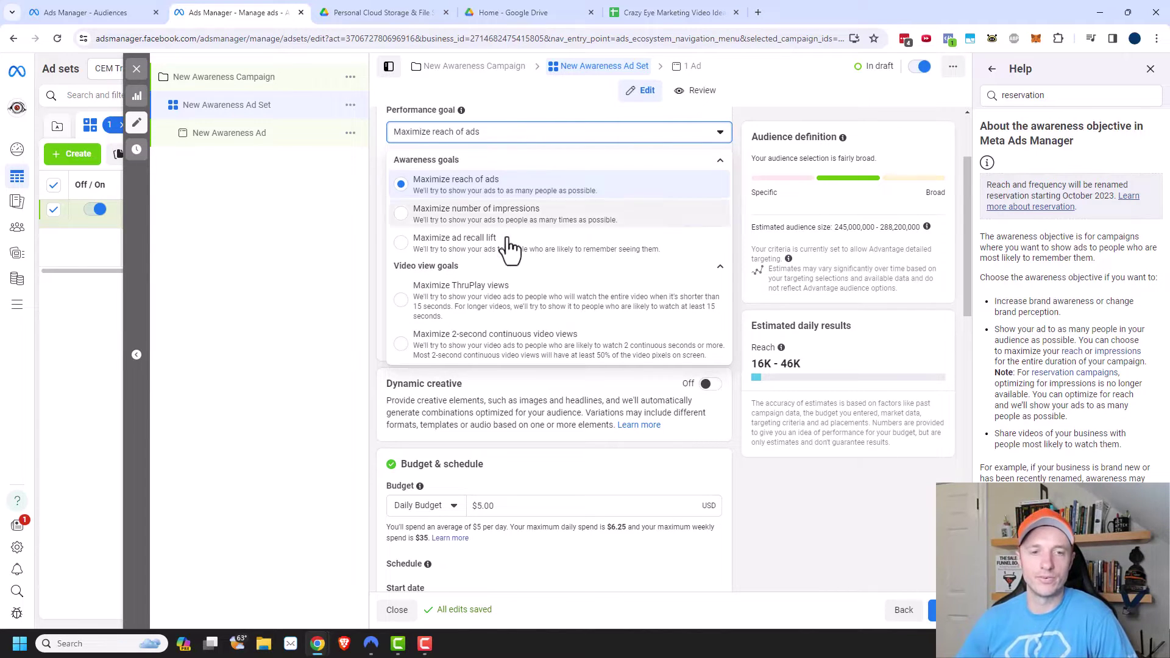
# Step: Change the New Awareness Campaign's objective to Traffic and accept the resulting settings change
pyautogui.scroll(2, 338, 260)
pyautogui.click(245, 77)
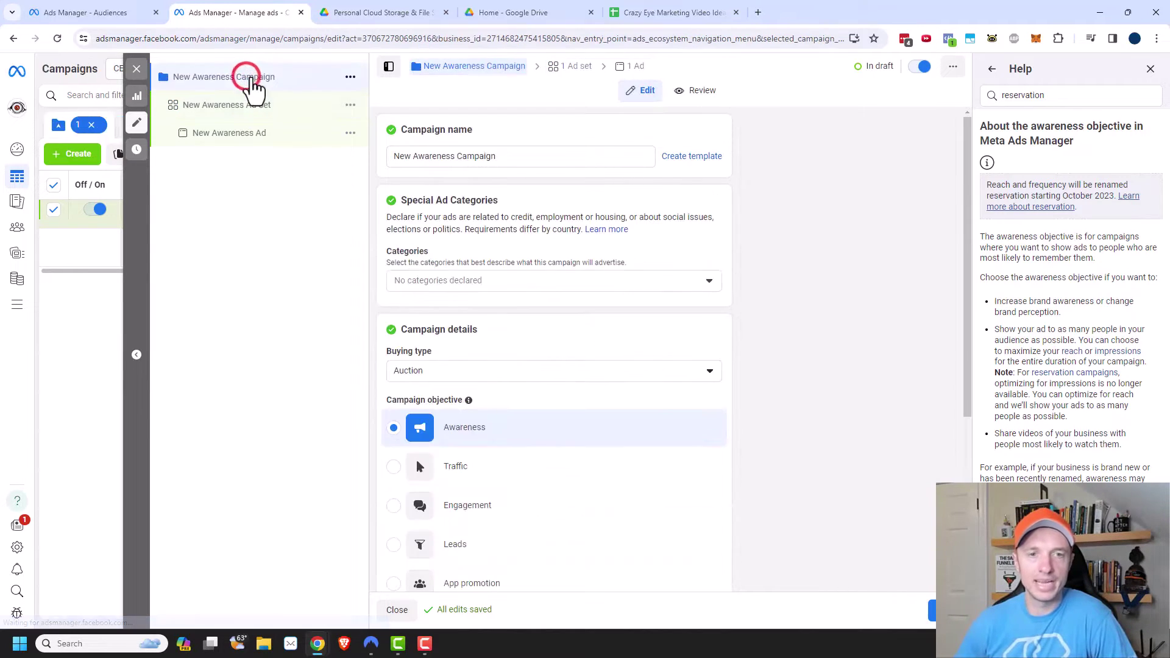
pyautogui.scroll(-2, 602, 196)
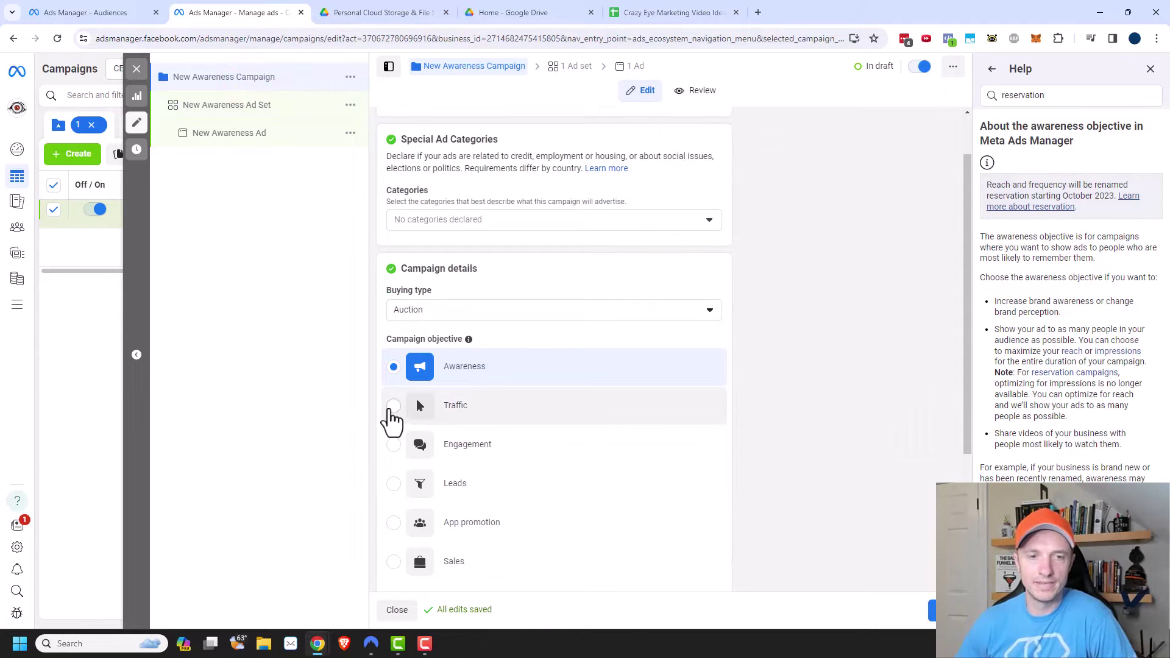
pyautogui.click(394, 405)
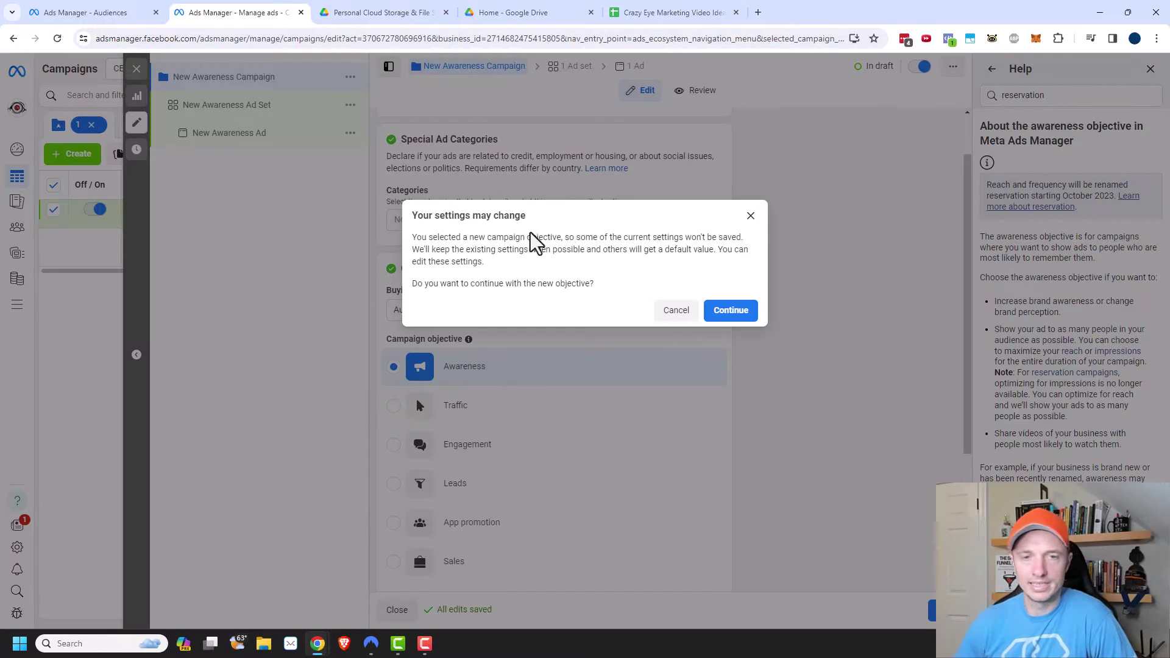
pyautogui.click(744, 310)
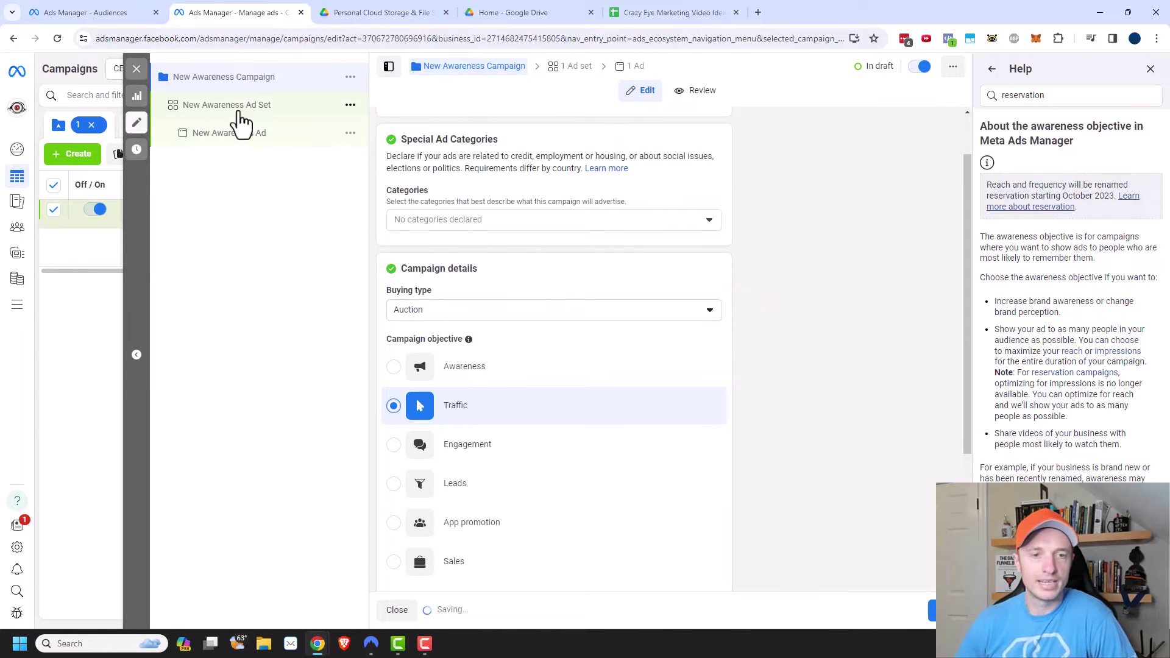
# Step: In the ad set, set the performance goal for the Website conversion location to Maximize number of landing page views
pyautogui.click(238, 115)
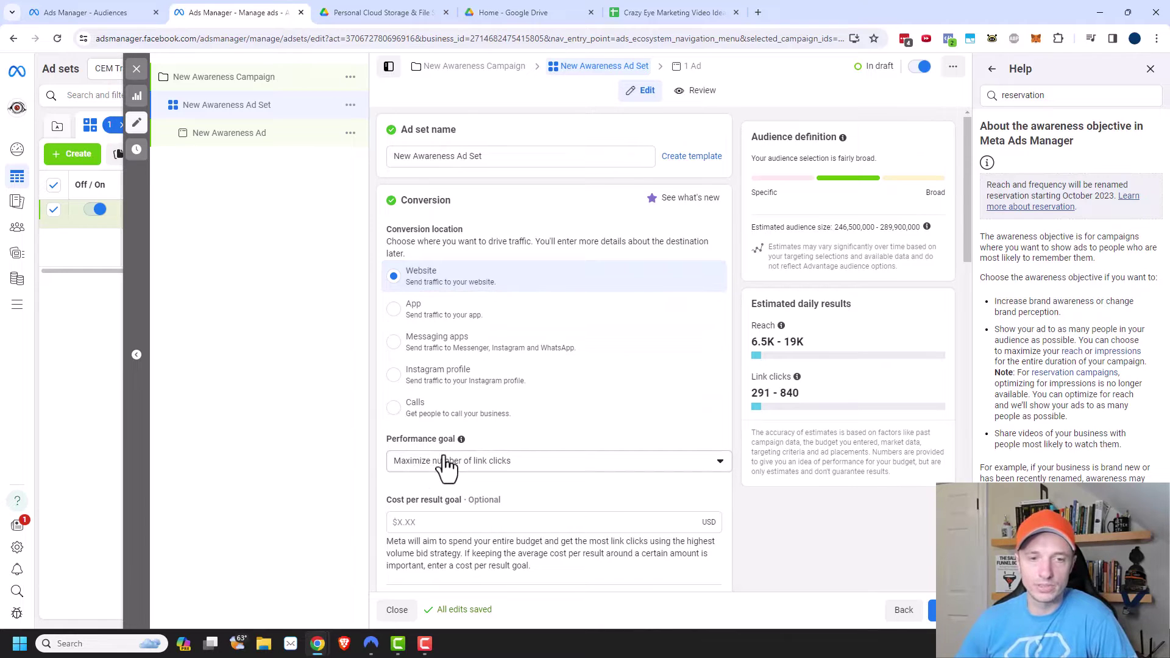
pyautogui.click(519, 468)
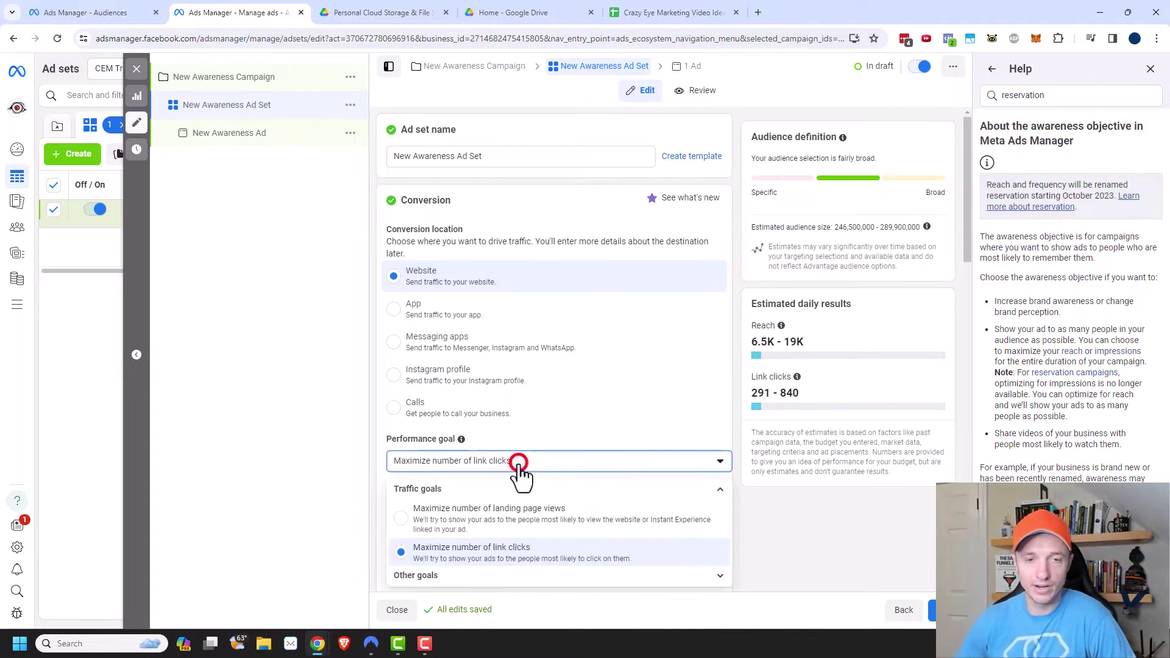
pyautogui.scroll(-1, 567, 475)
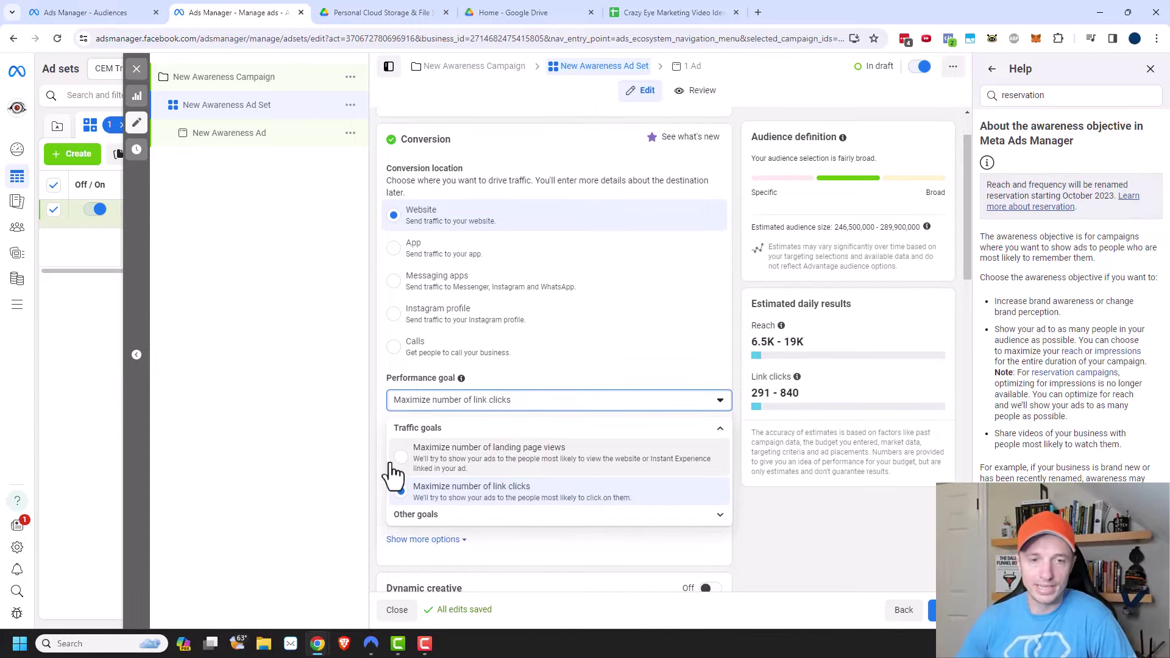
pyautogui.click(508, 458)
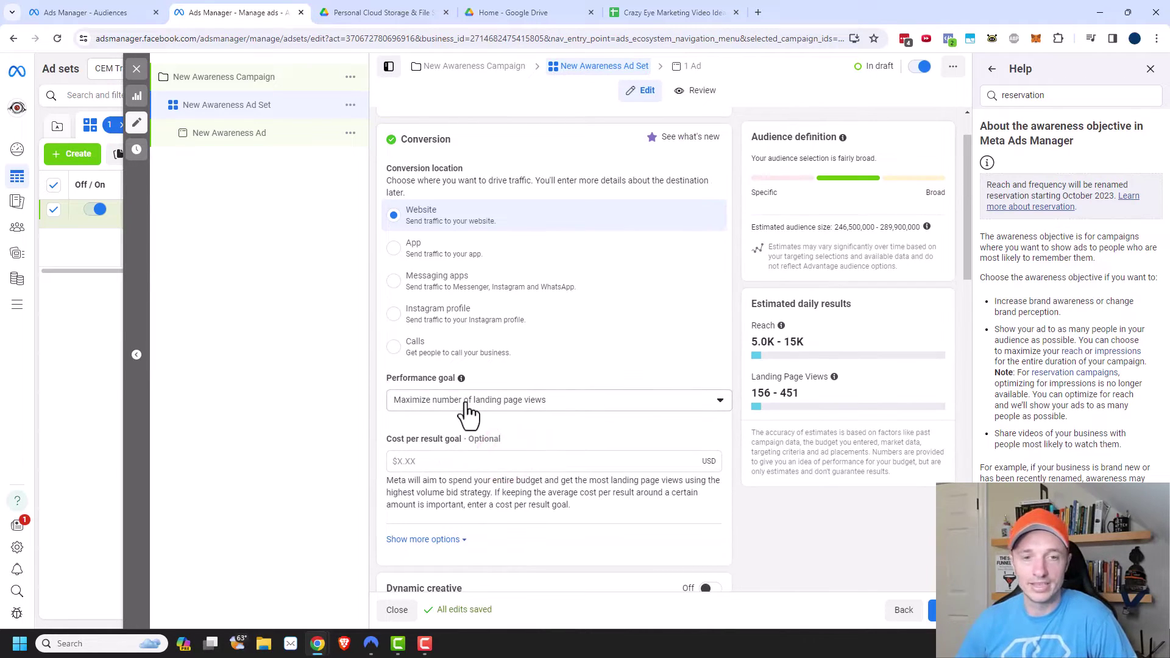
# Step: Review the traffic goals and other goals offered for the Website conversion location
pyautogui.click(528, 405)
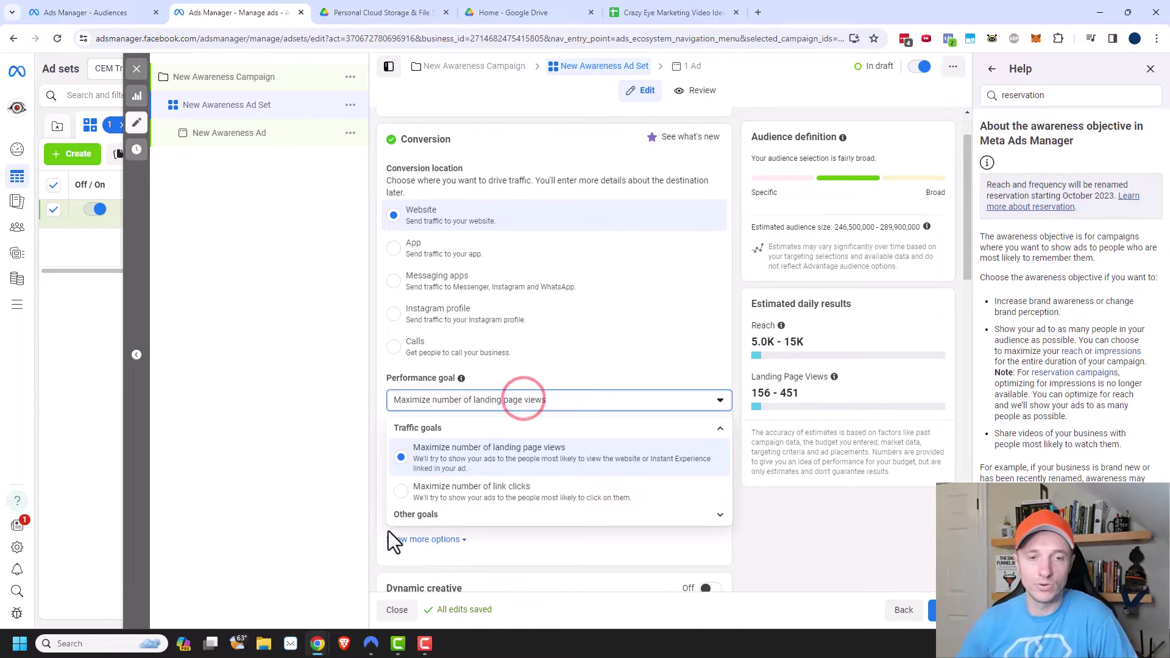
pyautogui.click(425, 514)
pyautogui.scroll(-2, 566, 497)
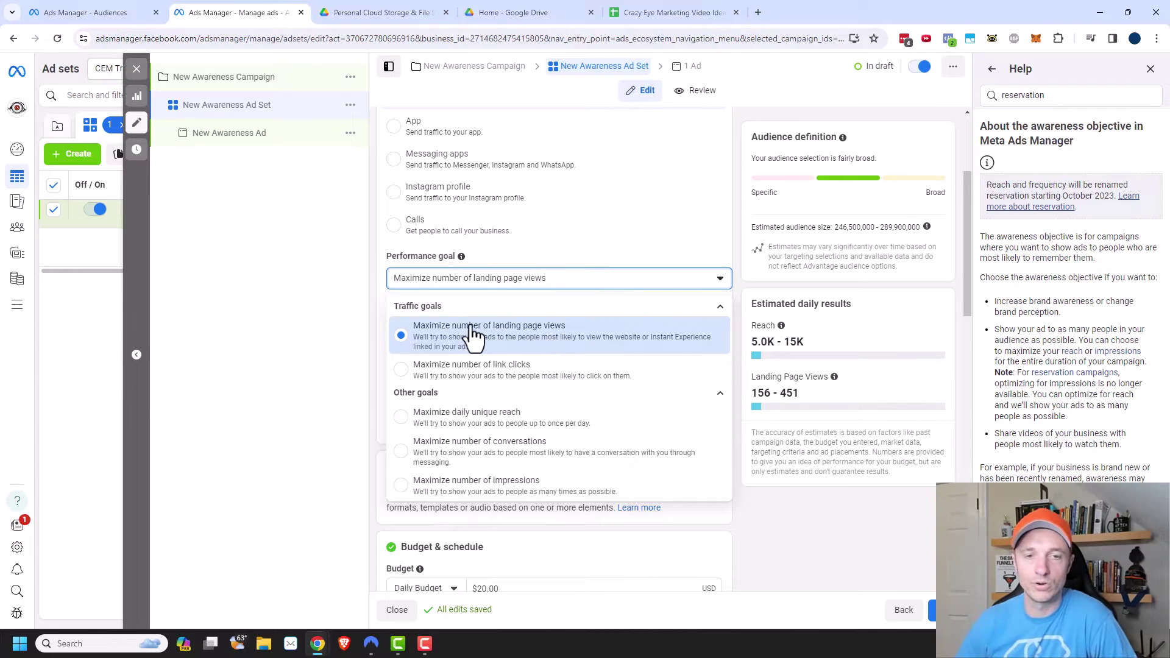
# Step: Set the conversion location to App and review its traffic and other performance goals
pyautogui.scroll(1, 530, 344)
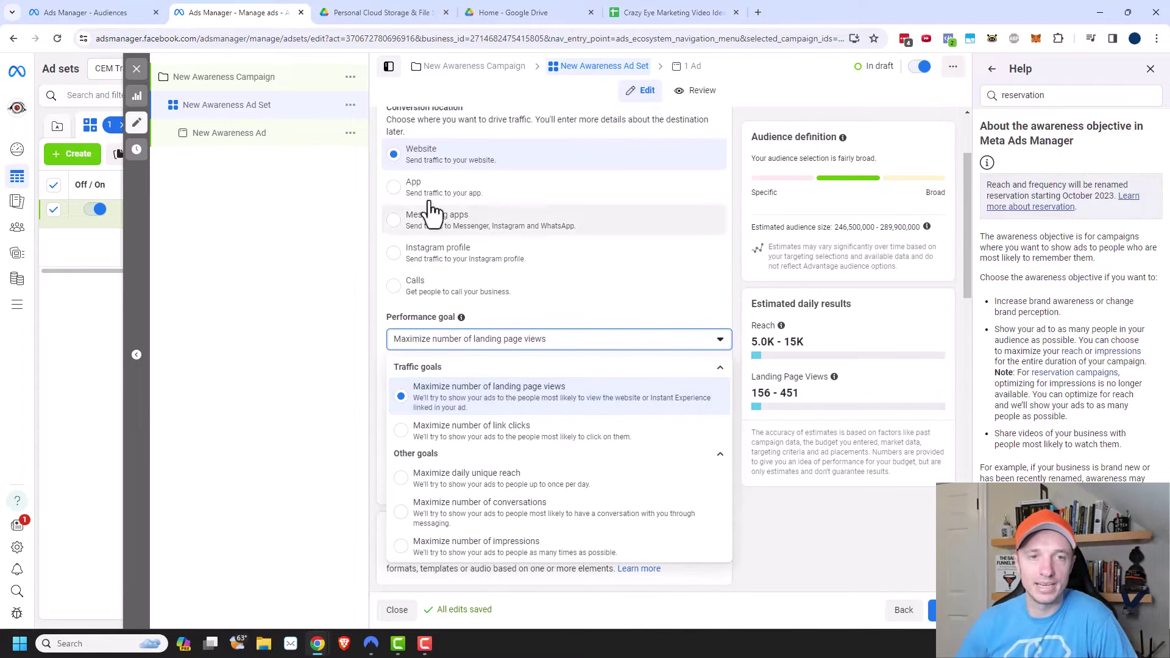
pyautogui.click(394, 187)
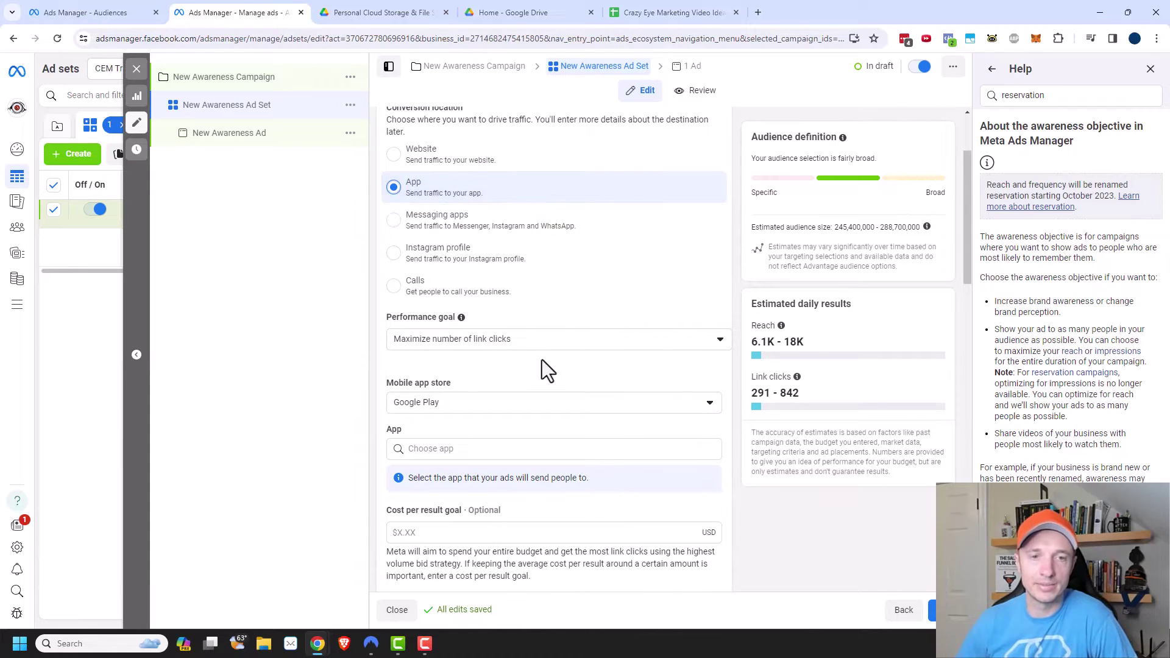
pyautogui.click(493, 341)
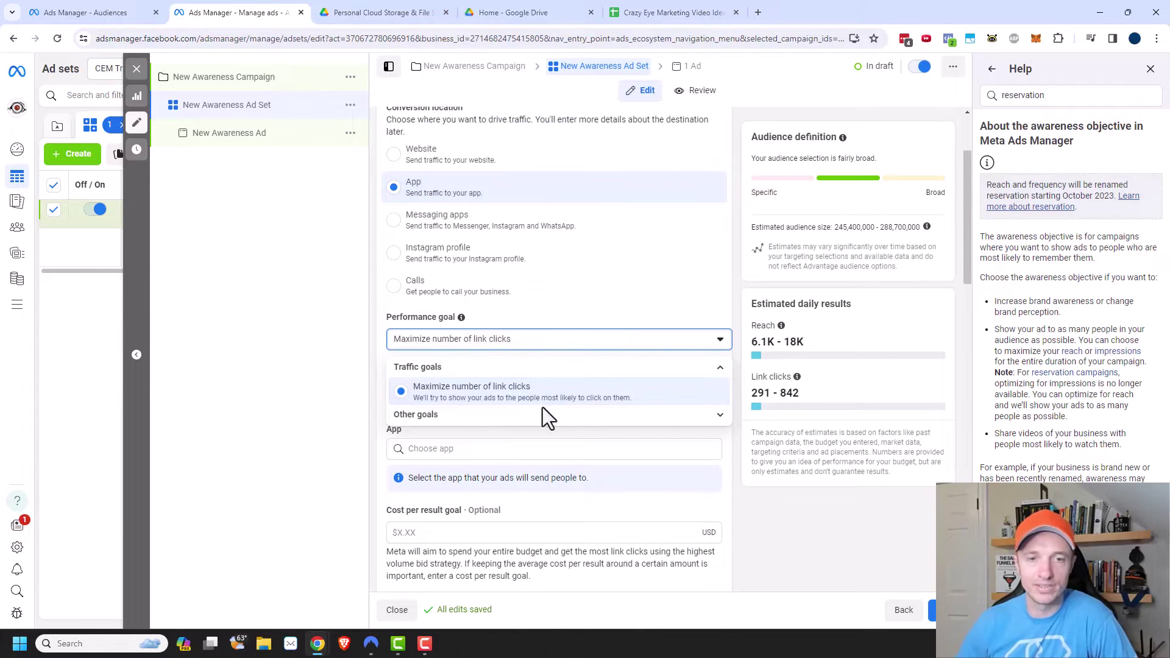
pyautogui.click(719, 417)
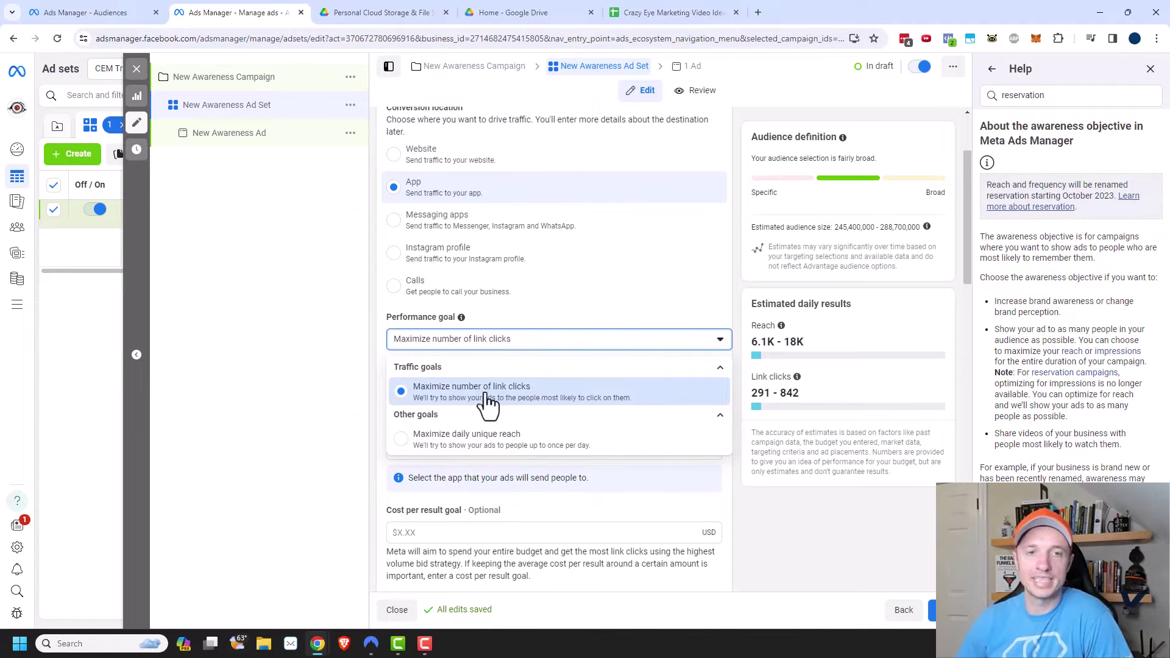
# Step: Set the conversion location to Messaging apps and review its traffic and other performance goals
pyautogui.click(429, 231)
pyautogui.click(428, 226)
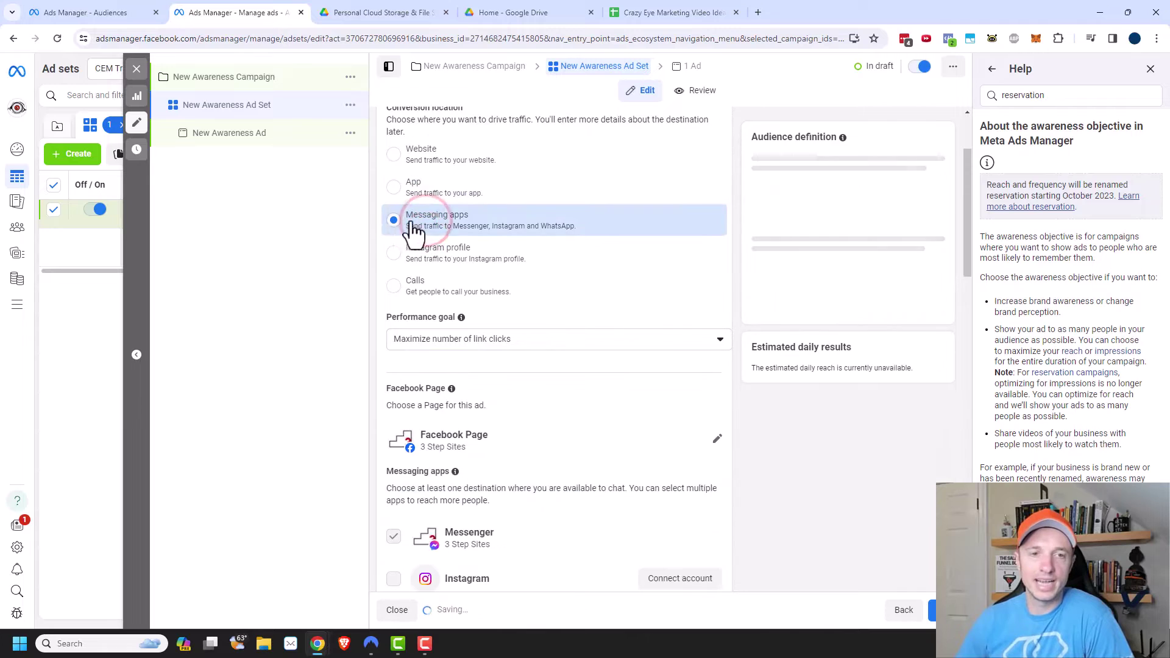
pyautogui.click(471, 339)
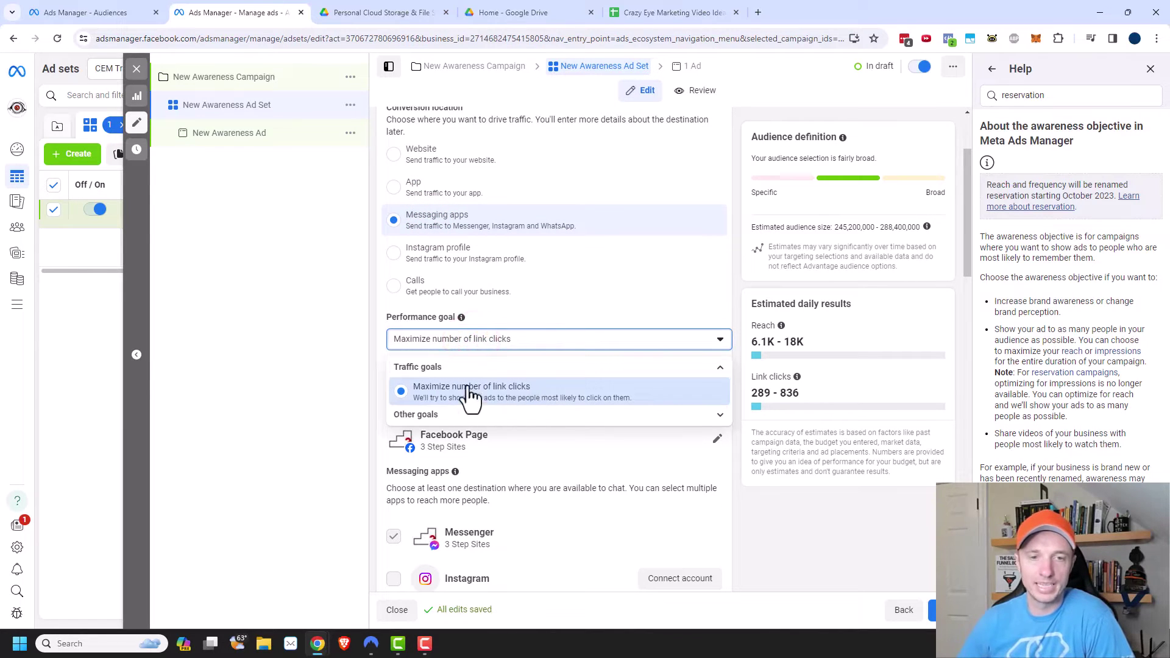
pyautogui.click(700, 414)
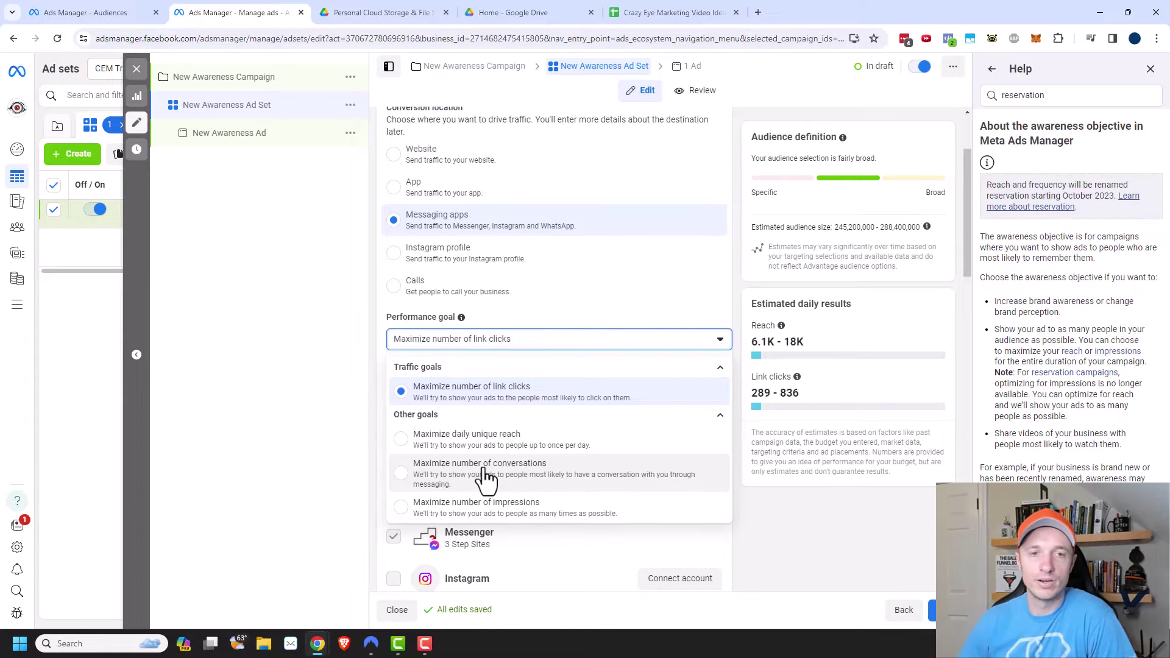
# Step: Set the conversion location to Instagram profile and check its performance goal, then do the same for Calls
pyautogui.click(393, 257)
pyautogui.click(393, 256)
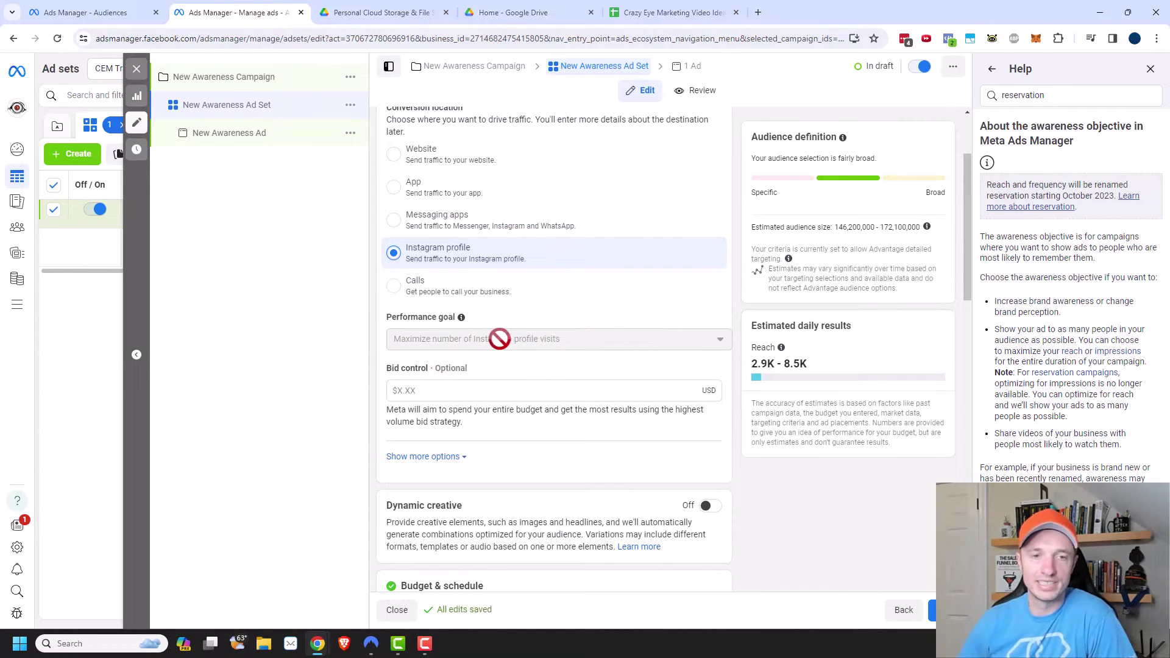
pyautogui.click(392, 288)
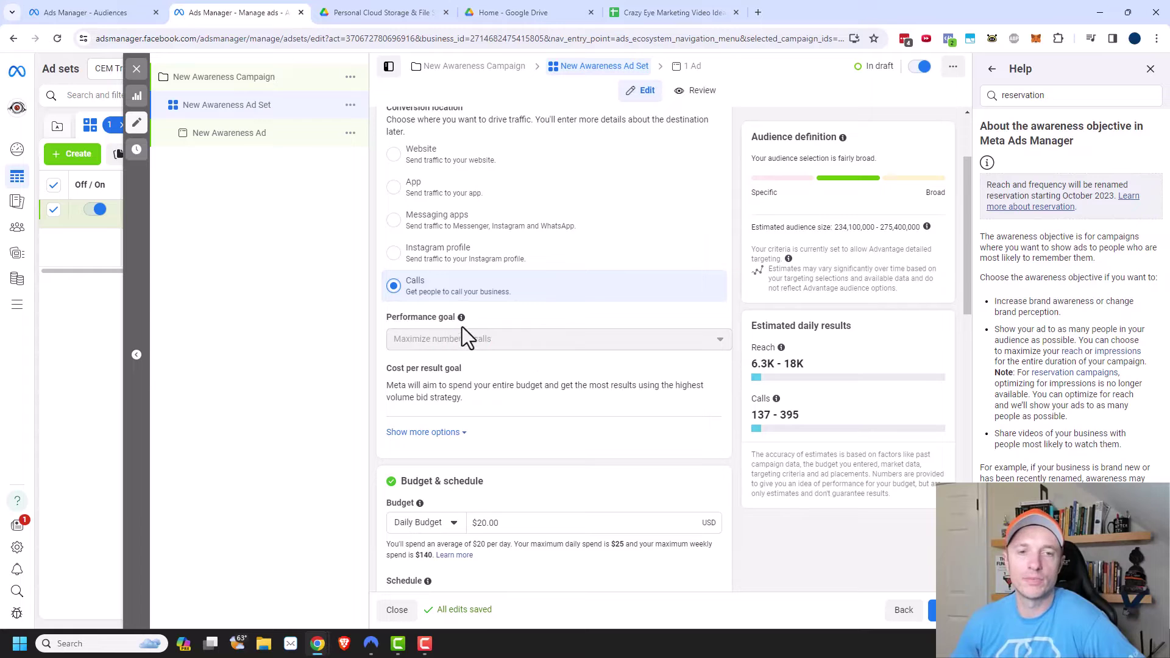
# Step: Change the New Awareness Campaign's objective to Engagement and accept the resulting settings change
pyautogui.scroll(2, 469, 331)
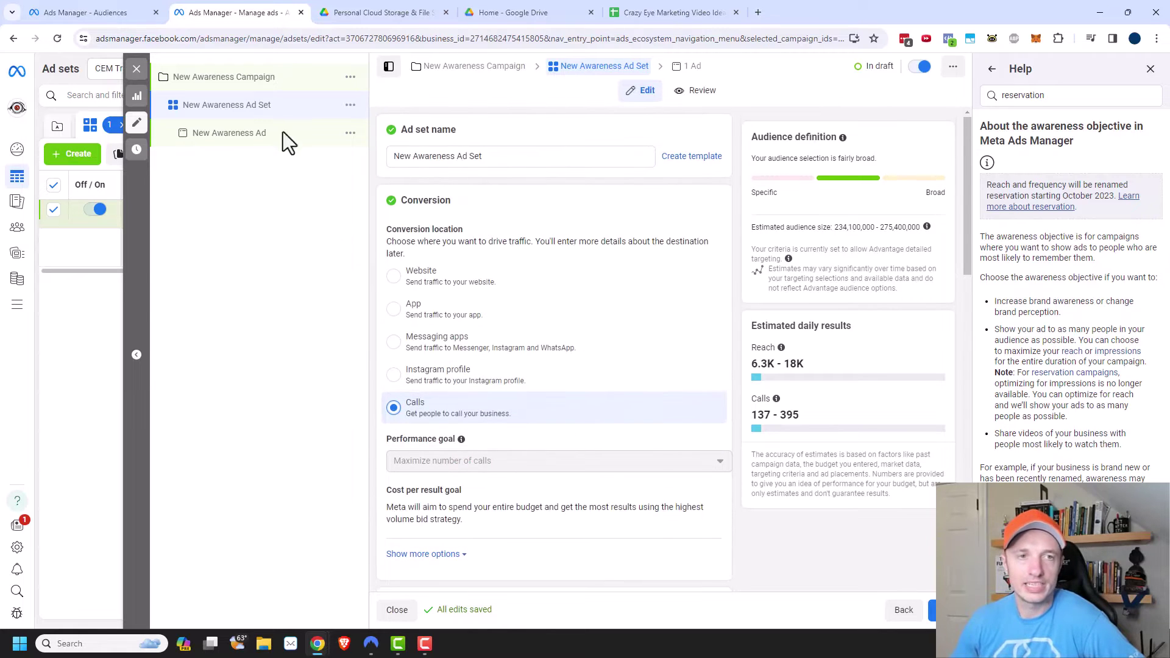
pyautogui.click(255, 86)
pyautogui.scroll(-2, 553, 438)
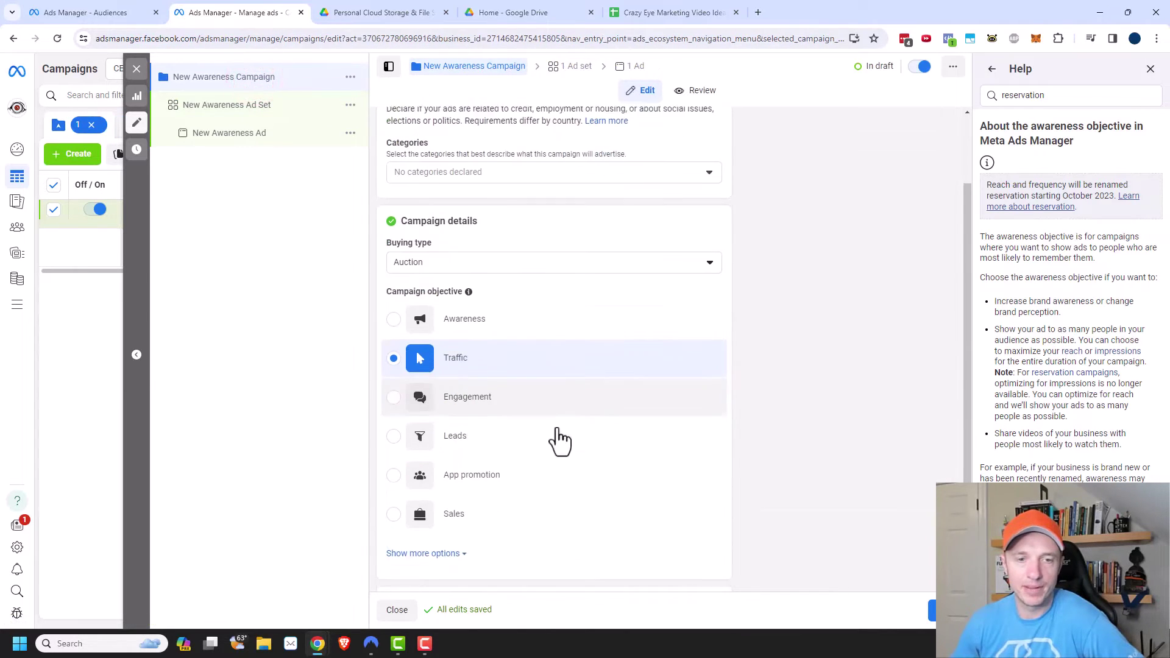
pyautogui.click(468, 402)
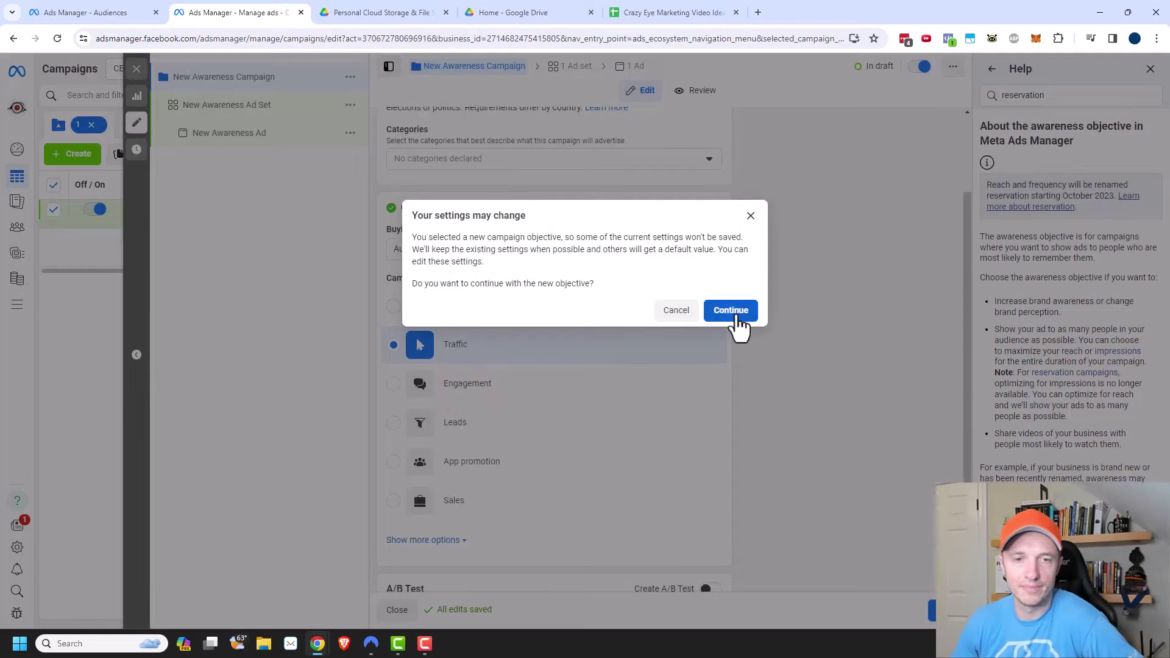
pyautogui.click(736, 312)
# Step: Proceed to the ad set and review the conversion location and engagement type options, keeping On your ad and Video views
pyautogui.scroll(-2, 630, 449)
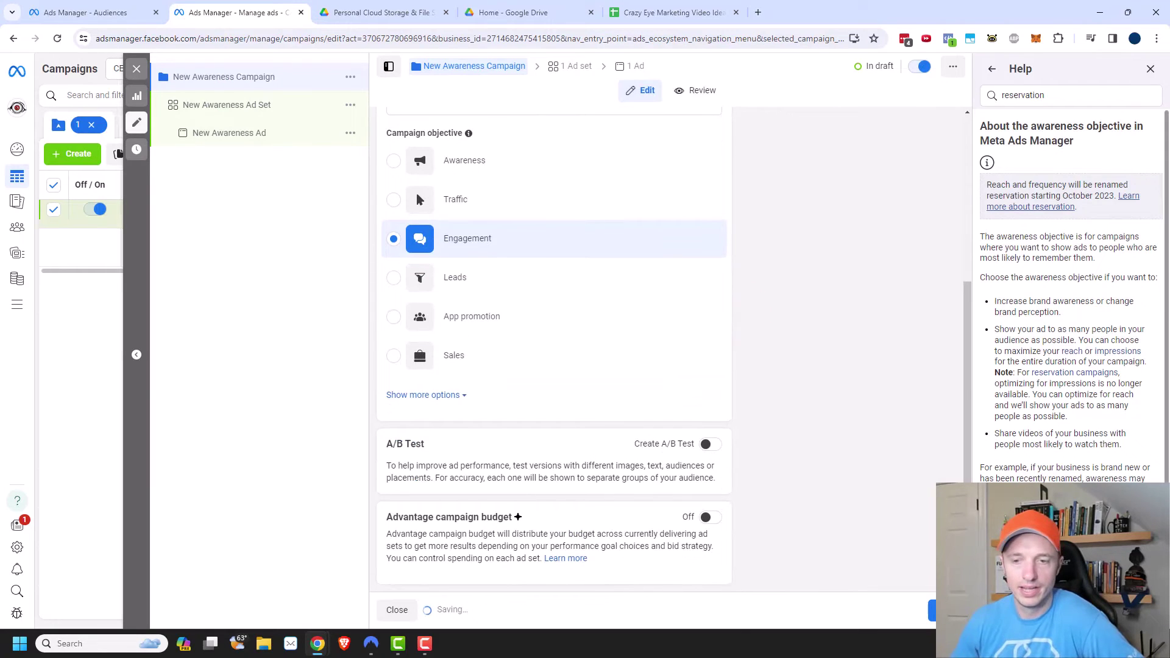
pyautogui.click(932, 611)
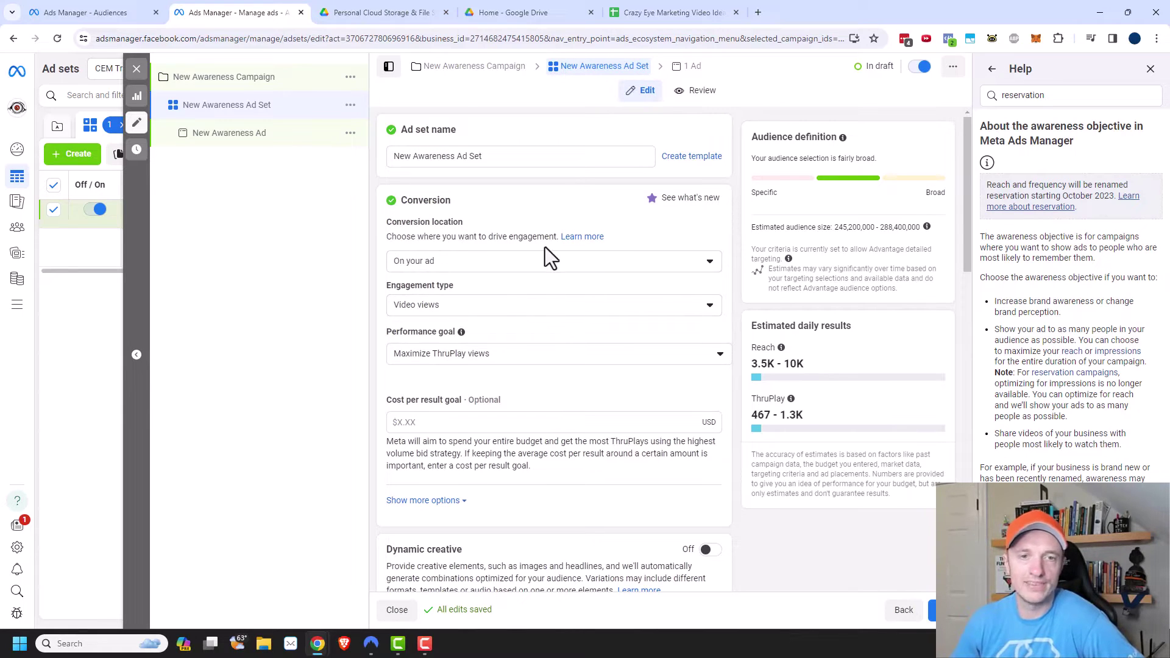
pyautogui.click(481, 263)
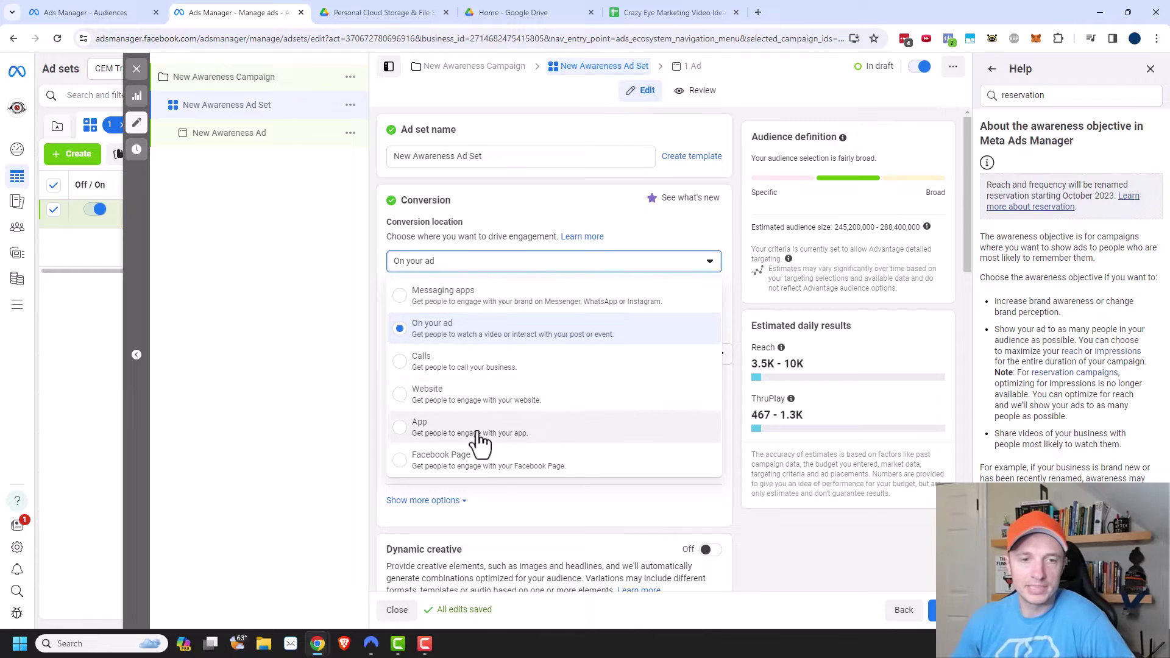
pyautogui.click(445, 329)
pyautogui.click(323, 323)
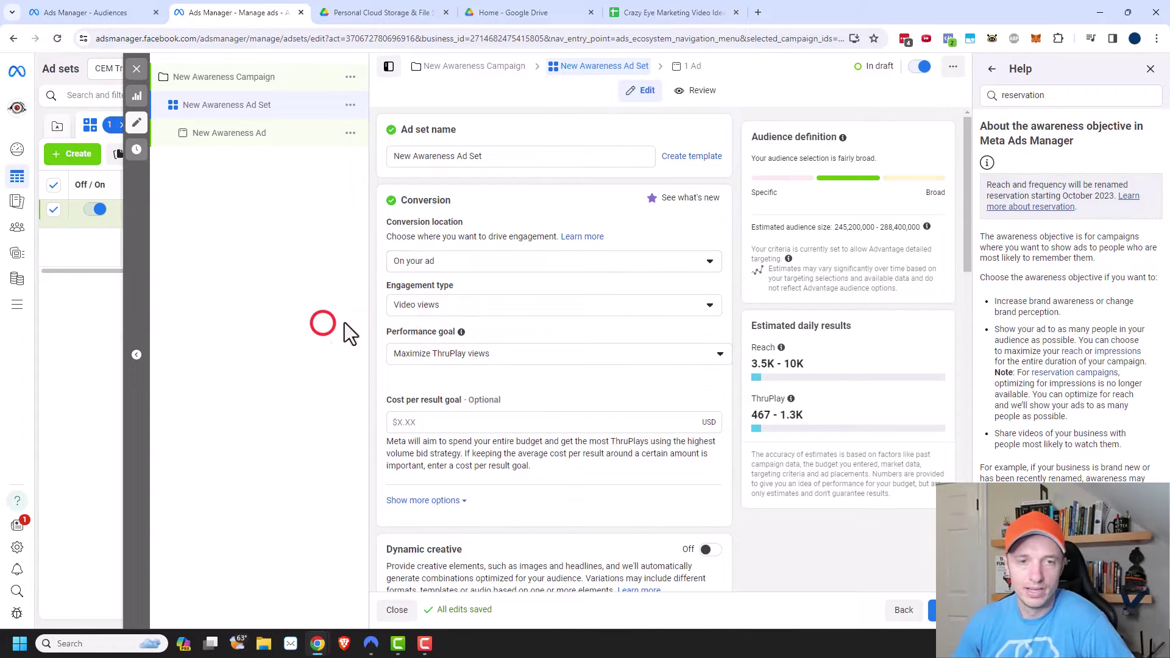
pyautogui.click(447, 306)
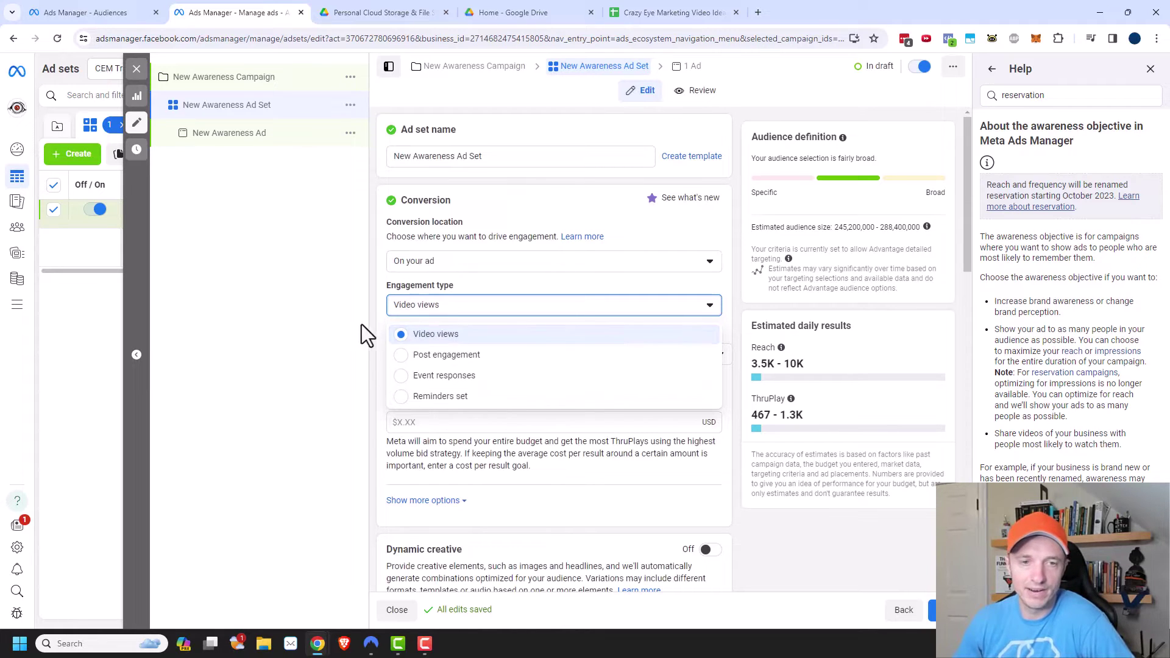
pyautogui.click(307, 312)
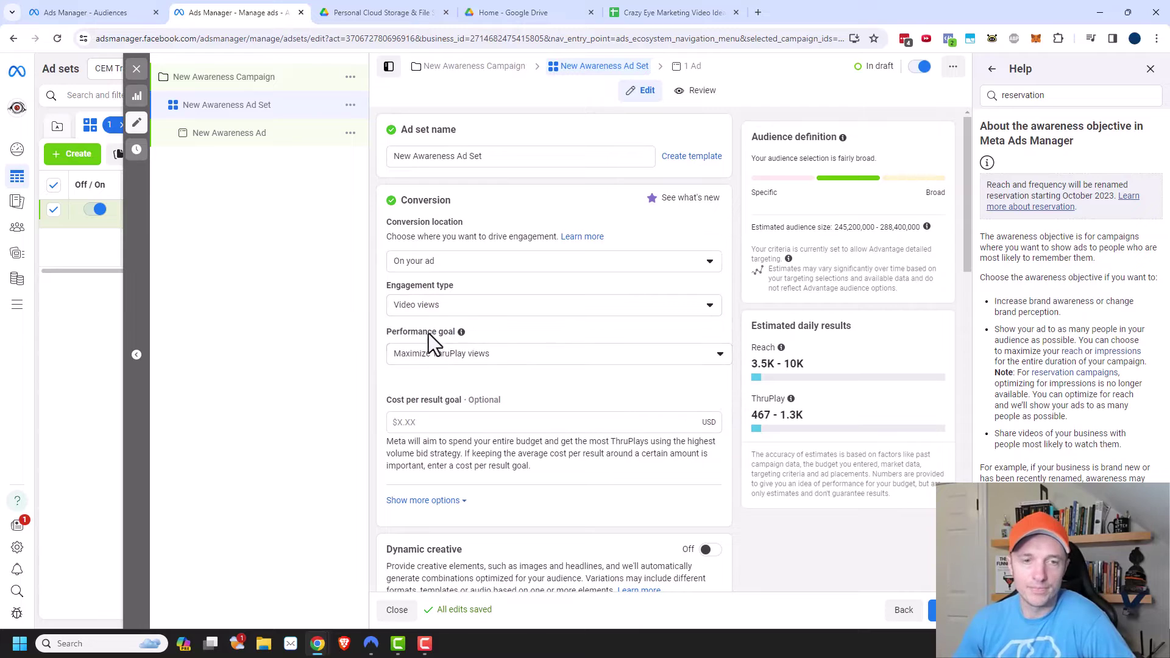
# Step: Review the Video views performance goals, then set the engagement type to Post engagement and review its engagement and other goals
pyautogui.click(455, 360)
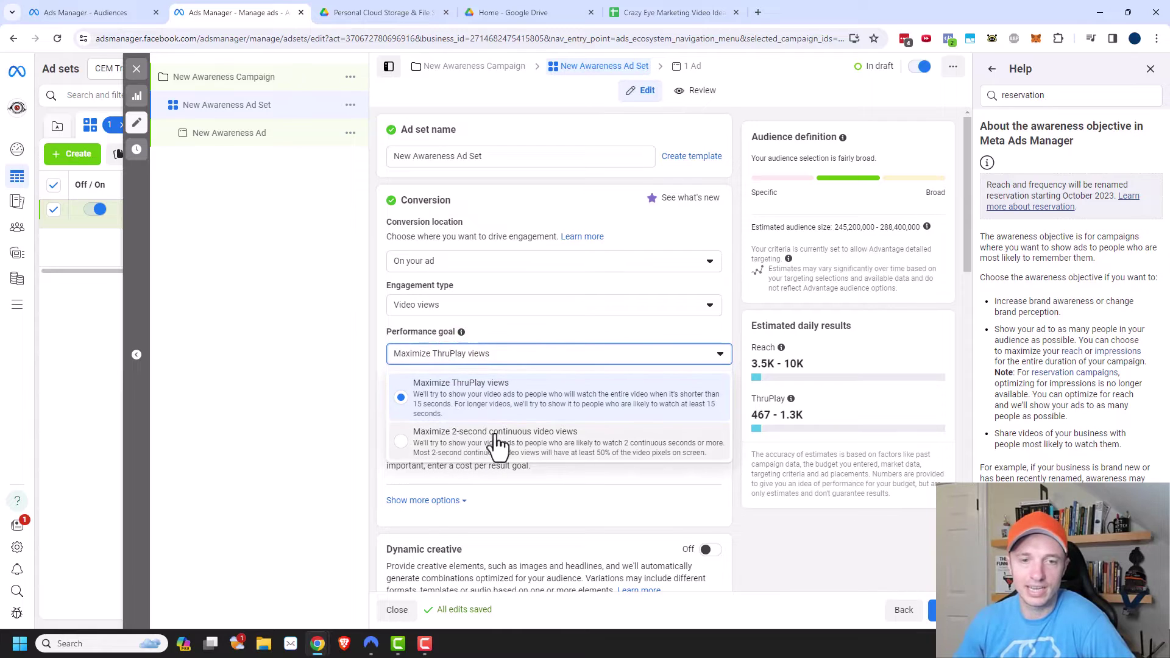
pyautogui.click(454, 307)
pyautogui.click(470, 355)
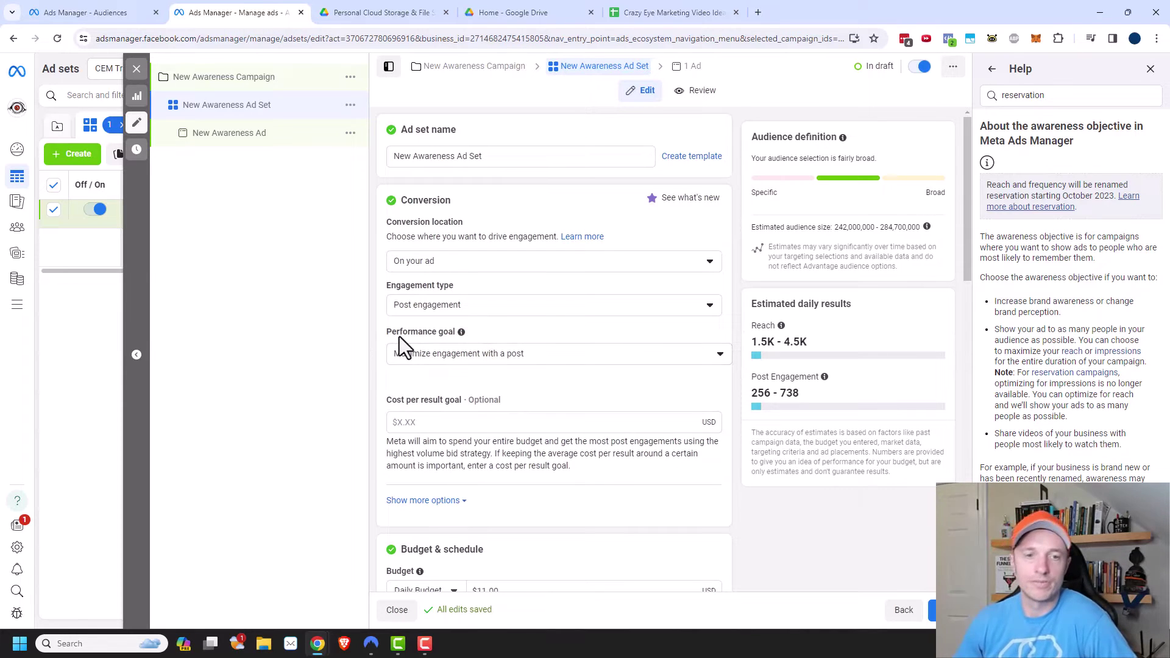
pyautogui.click(491, 361)
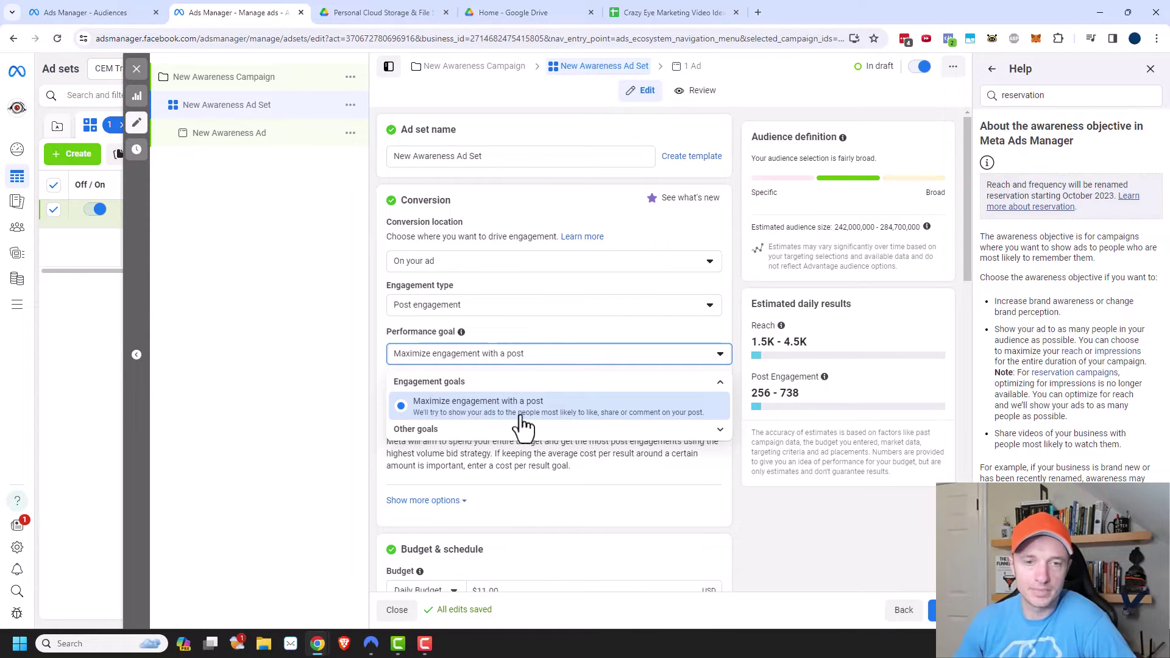
pyautogui.click(715, 436)
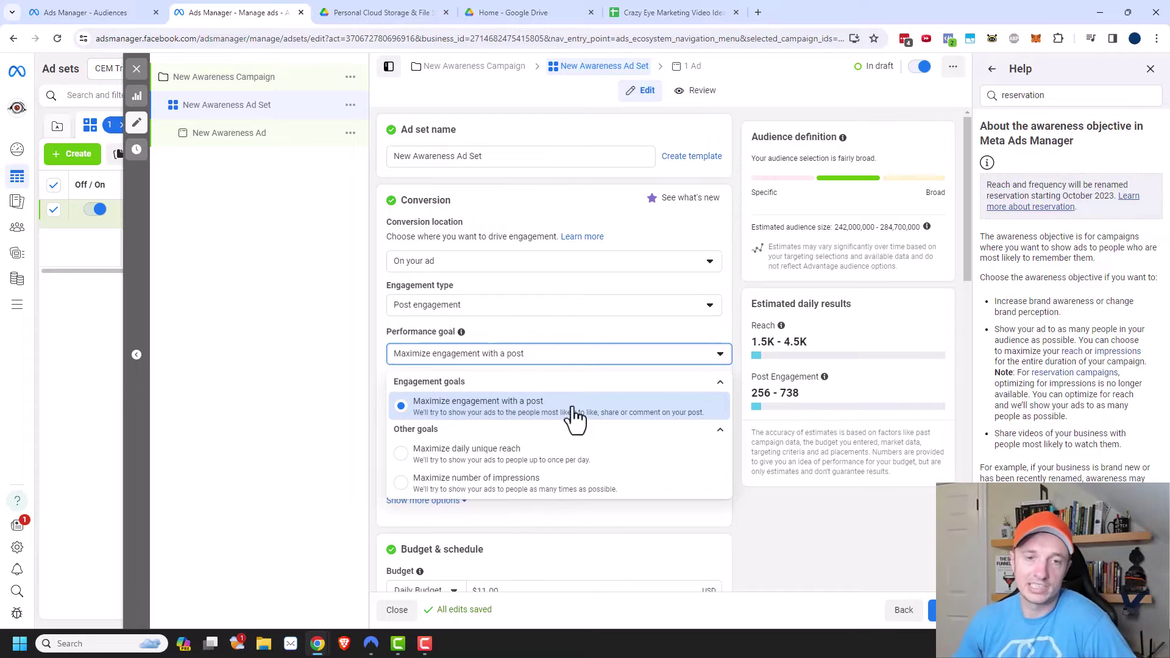
# Step: Set the engagement type to Event responses and review its performance goals, then switch the engagement type to Reminders set
pyautogui.click(593, 306)
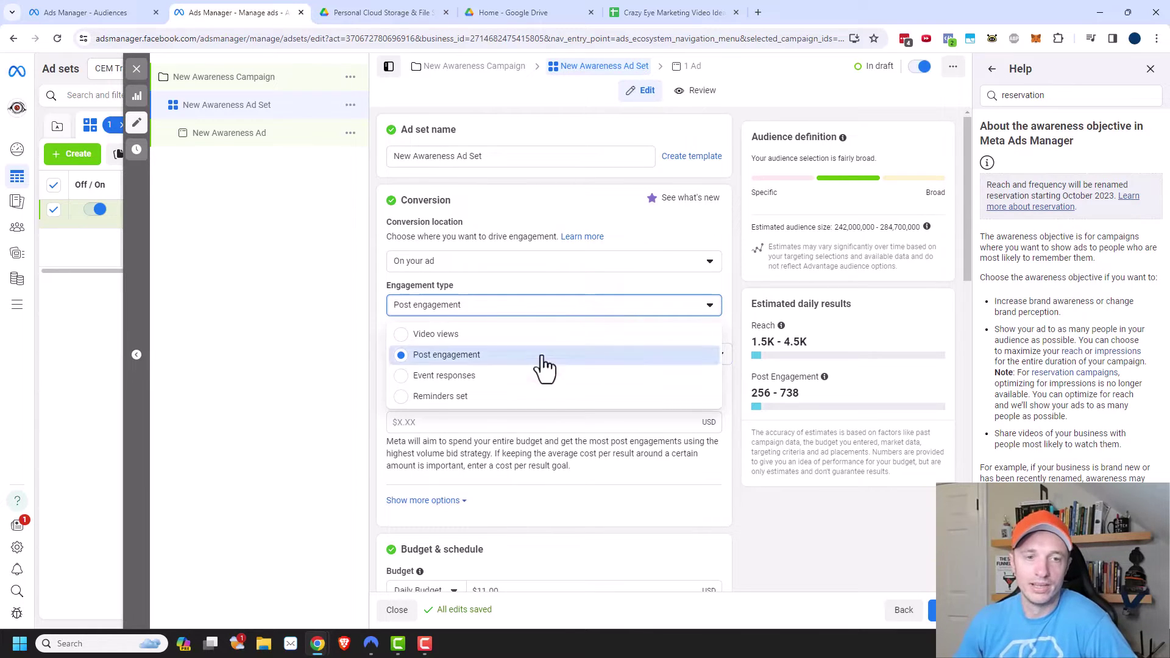
pyautogui.click(429, 377)
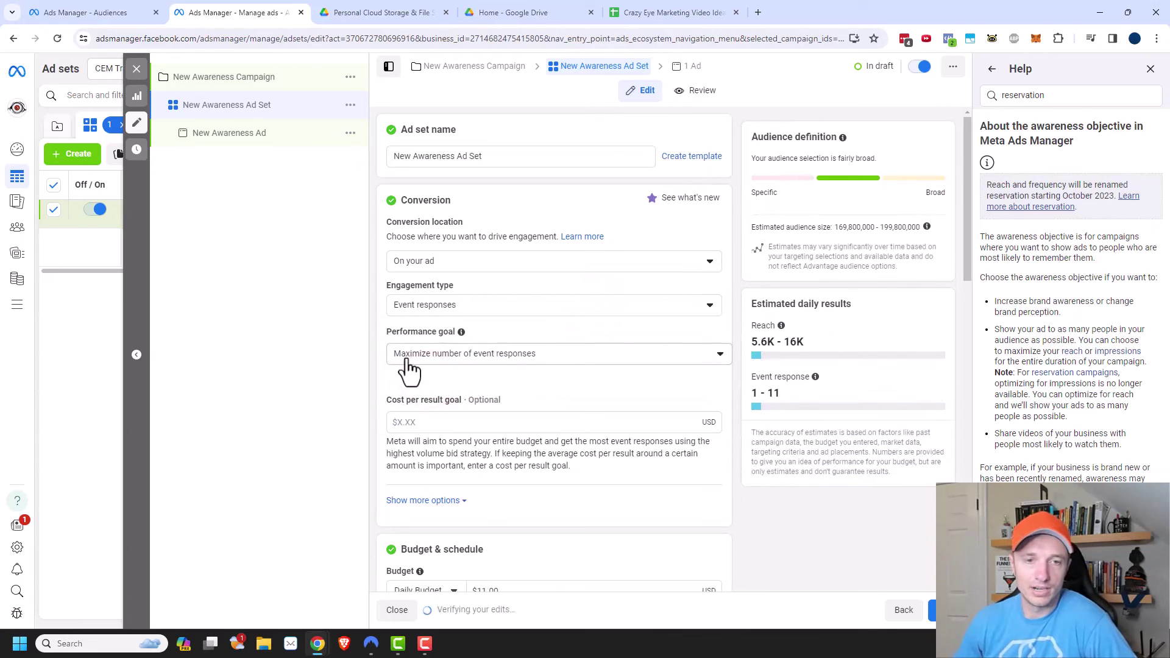
pyautogui.click(466, 358)
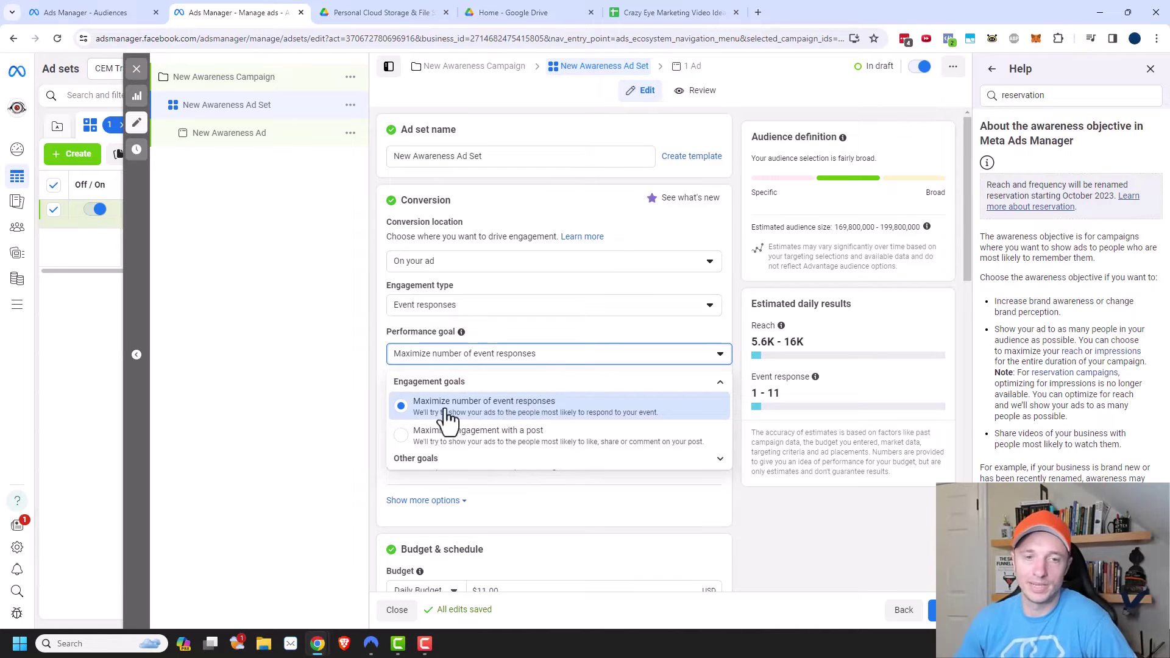
pyautogui.click(719, 460)
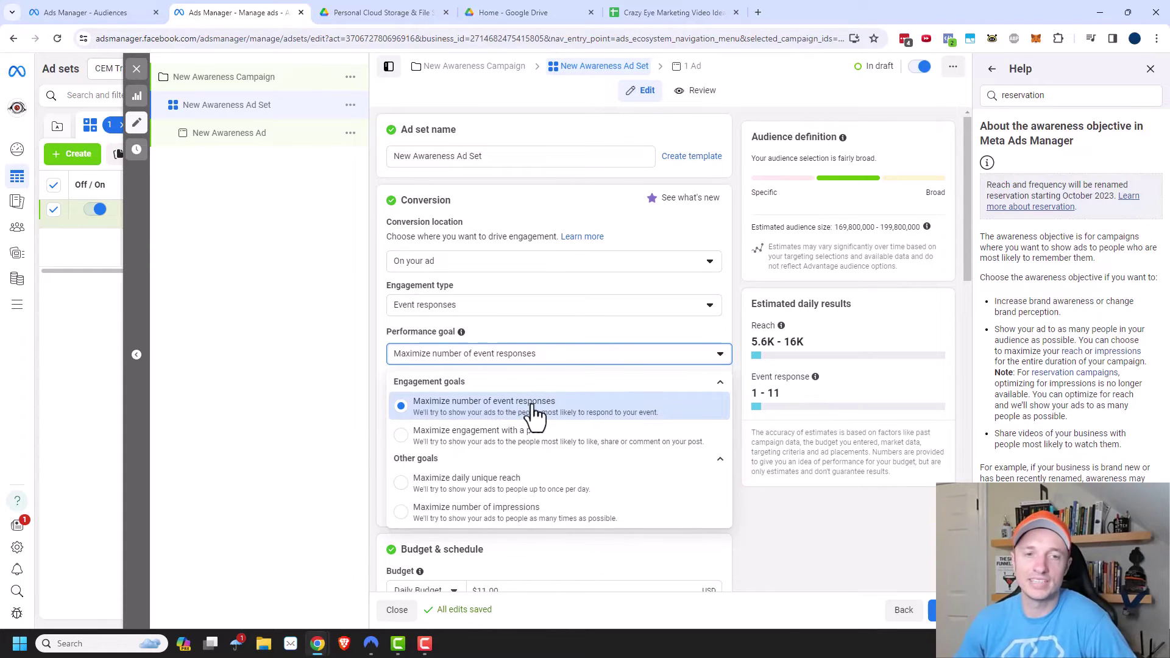
pyautogui.click(477, 311)
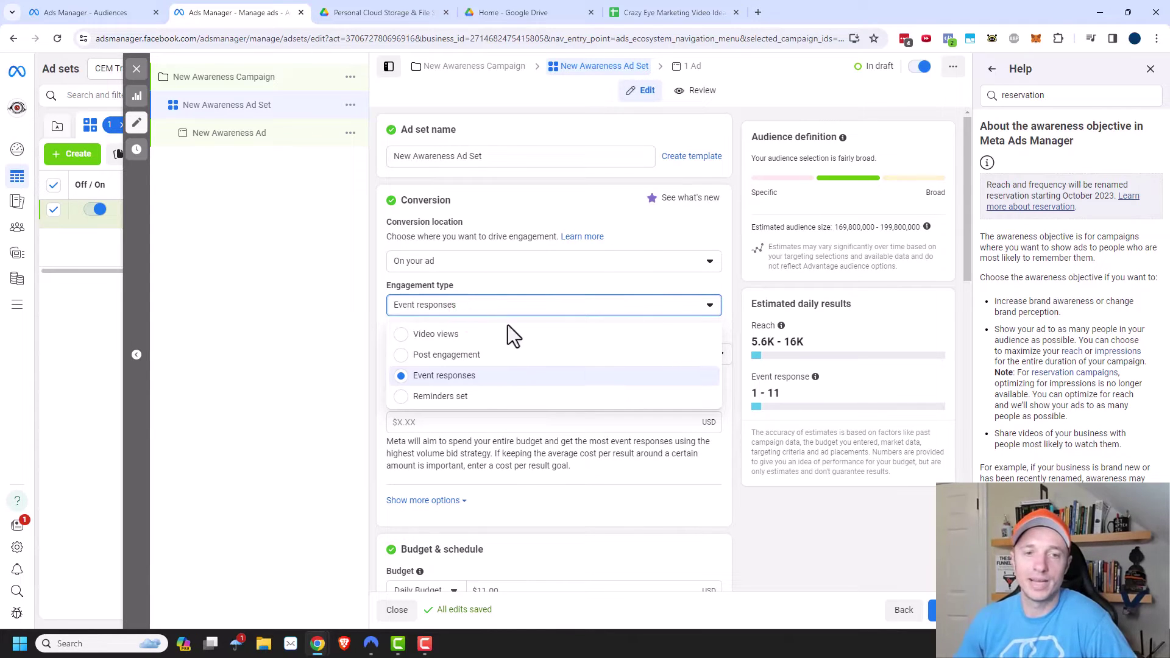
pyautogui.click(456, 402)
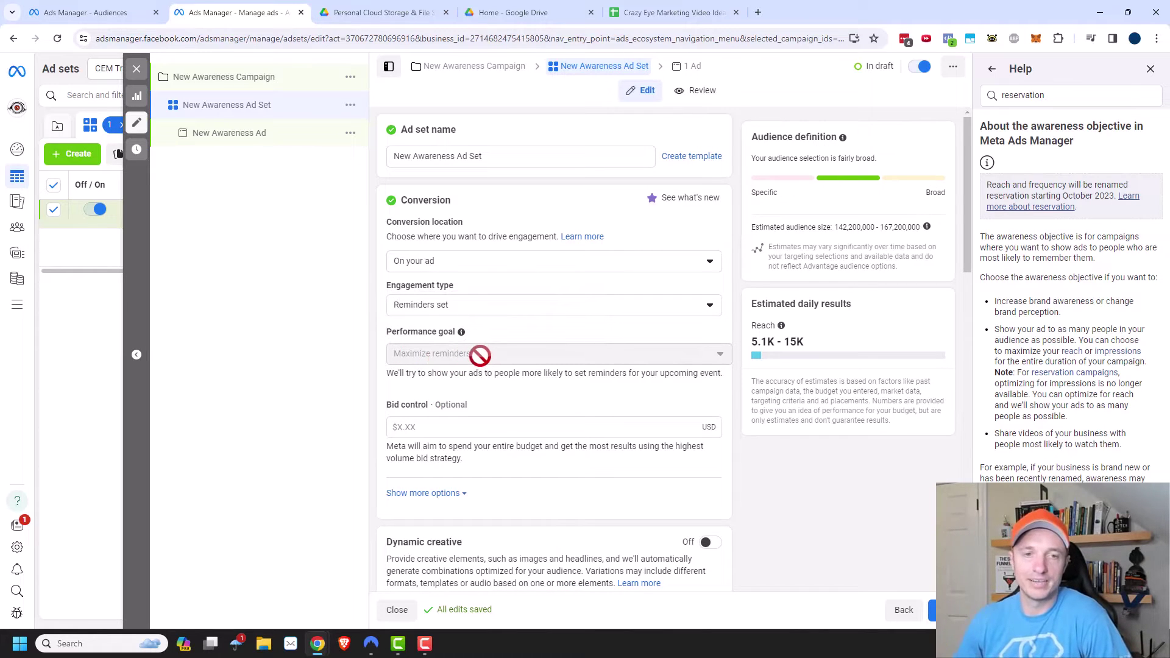
# Step: Set the conversion location to Website and review its engagement and other performance goals, keeping Maximize number of conversions
pyautogui.click(489, 261)
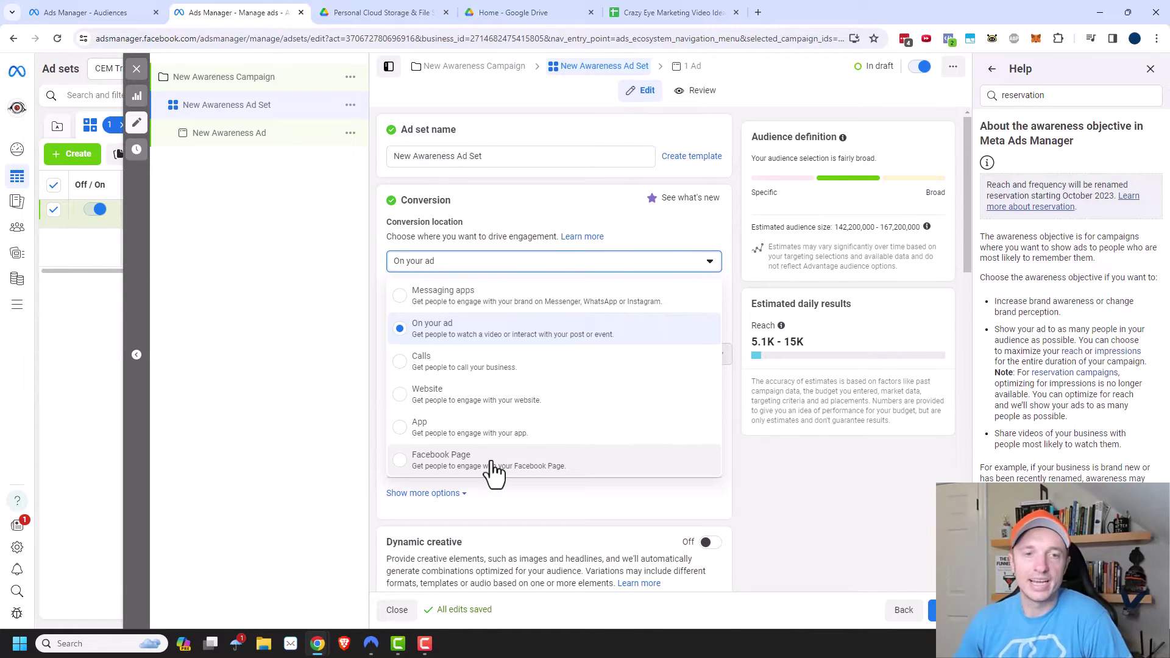
pyautogui.click(433, 394)
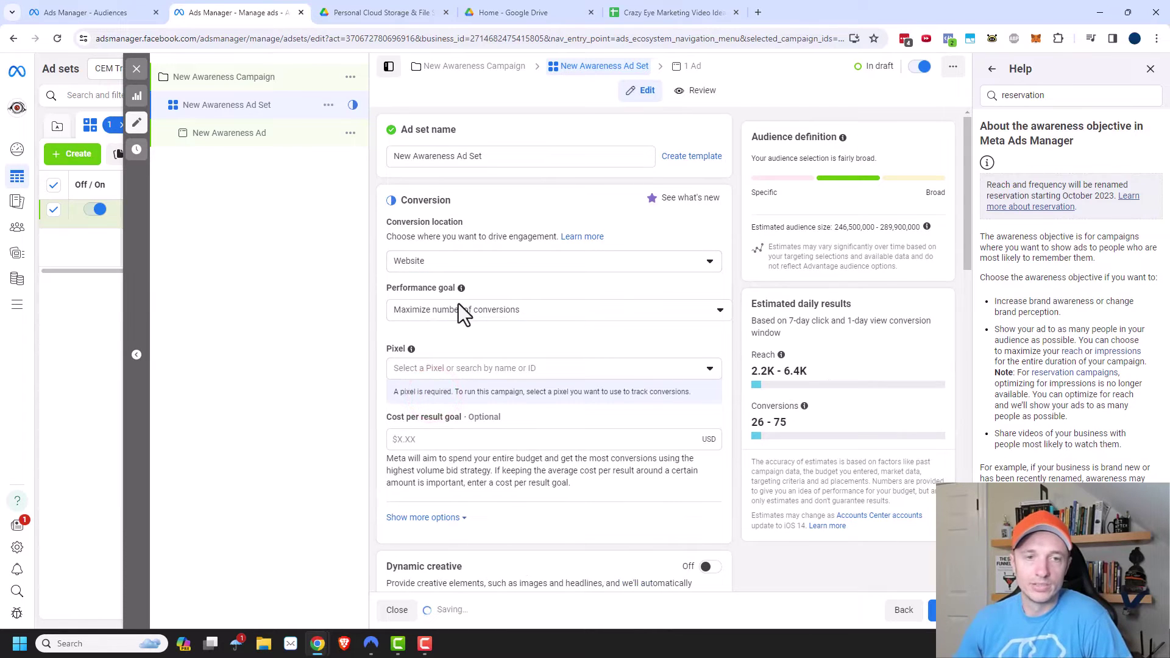
pyautogui.click(499, 313)
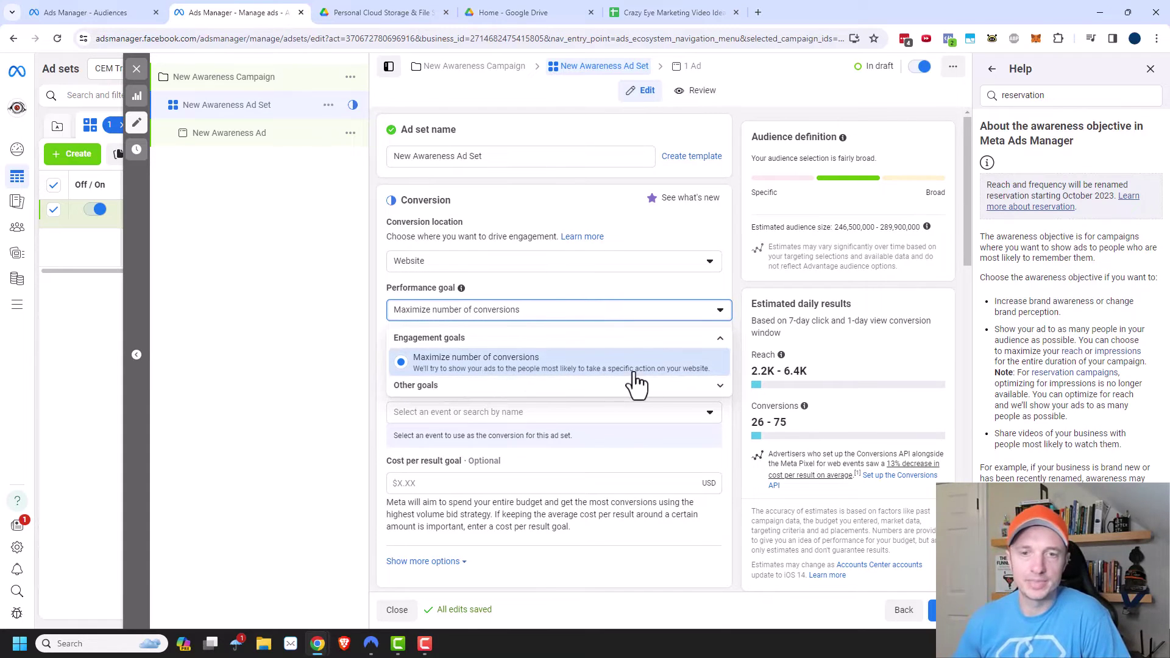
pyautogui.click(419, 385)
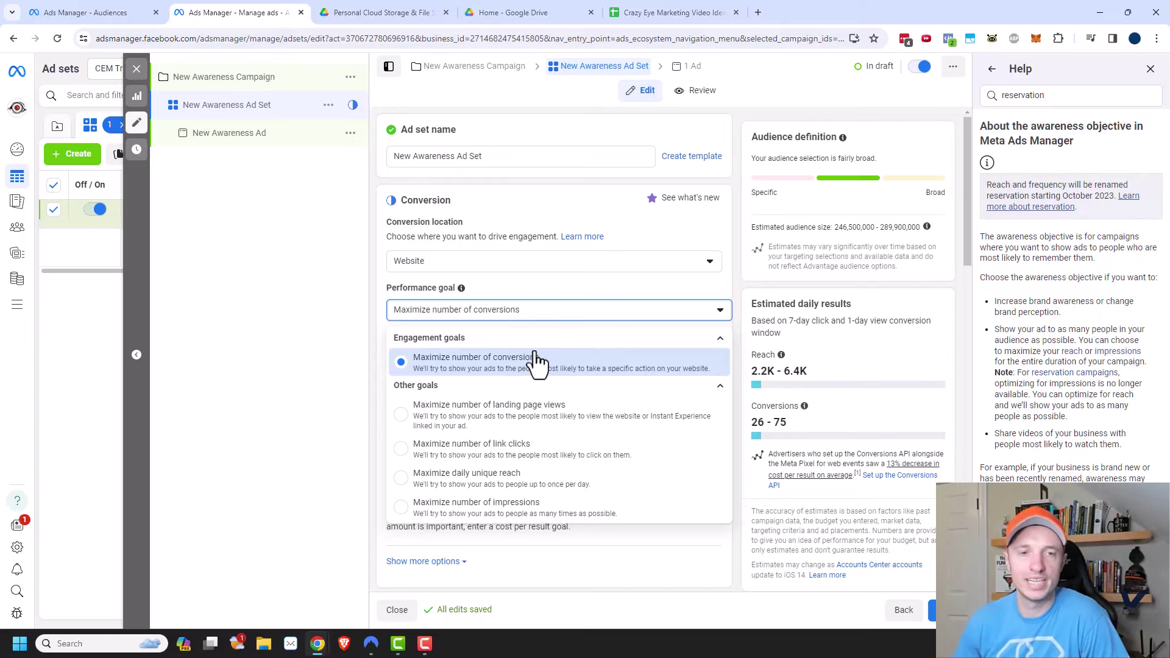
pyautogui.click(576, 287)
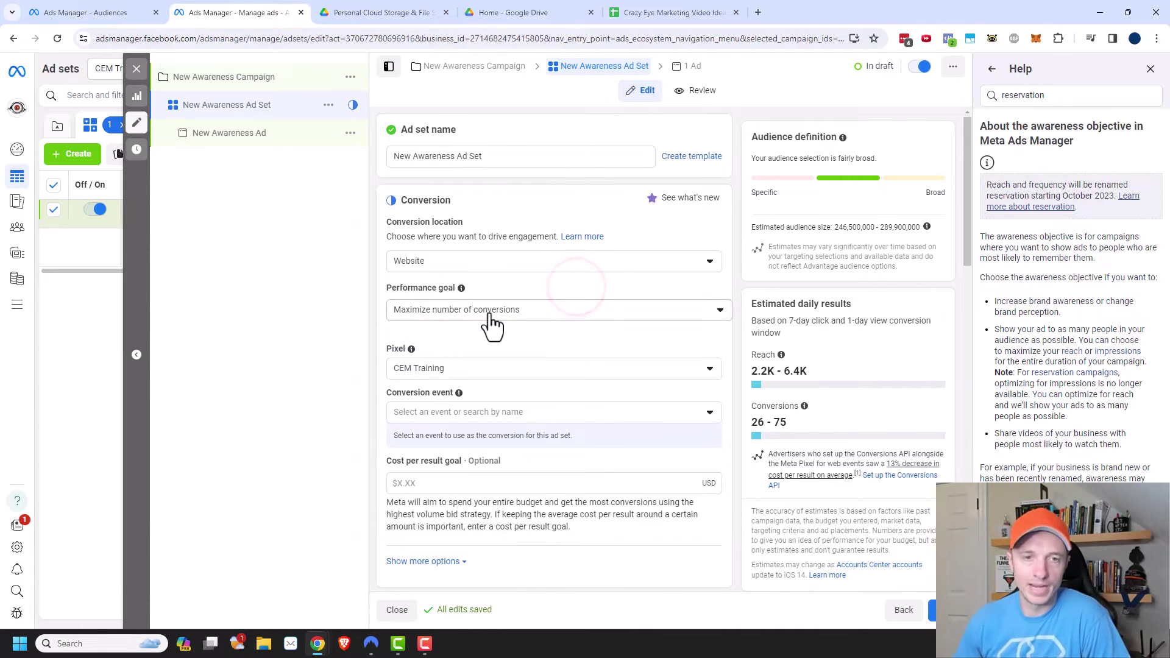
# Step: Keep the CEM Training pixel and examine the active and inactive conversion events without choosing one
pyautogui.click(420, 369)
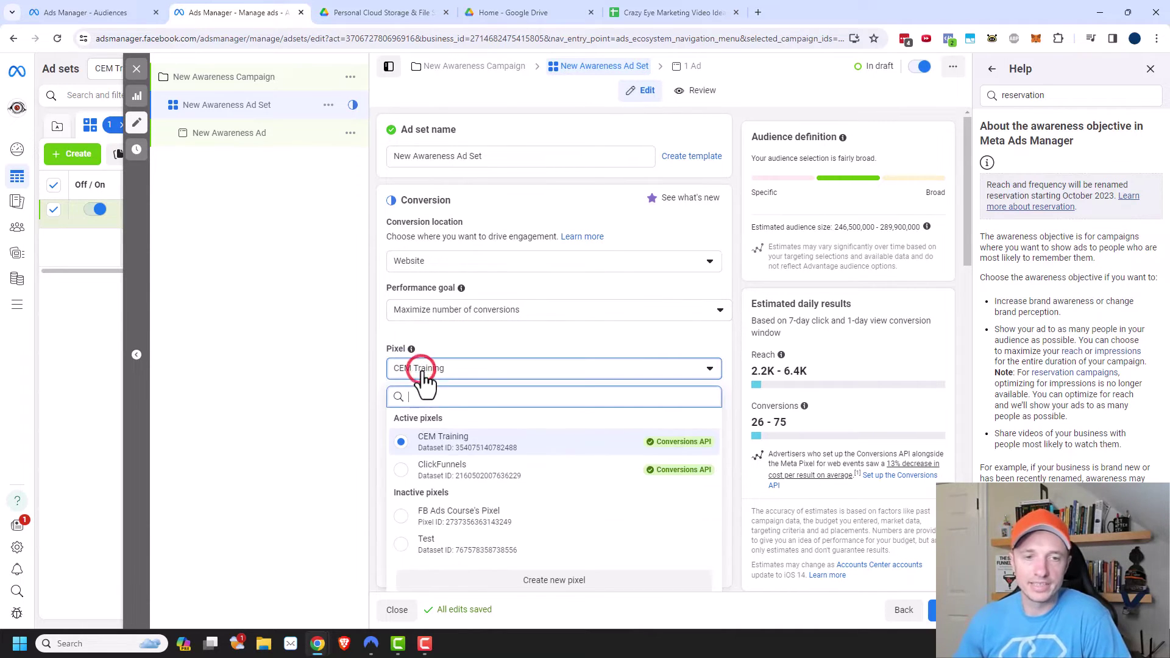
pyautogui.click(459, 442)
pyautogui.moveTo(486, 458)
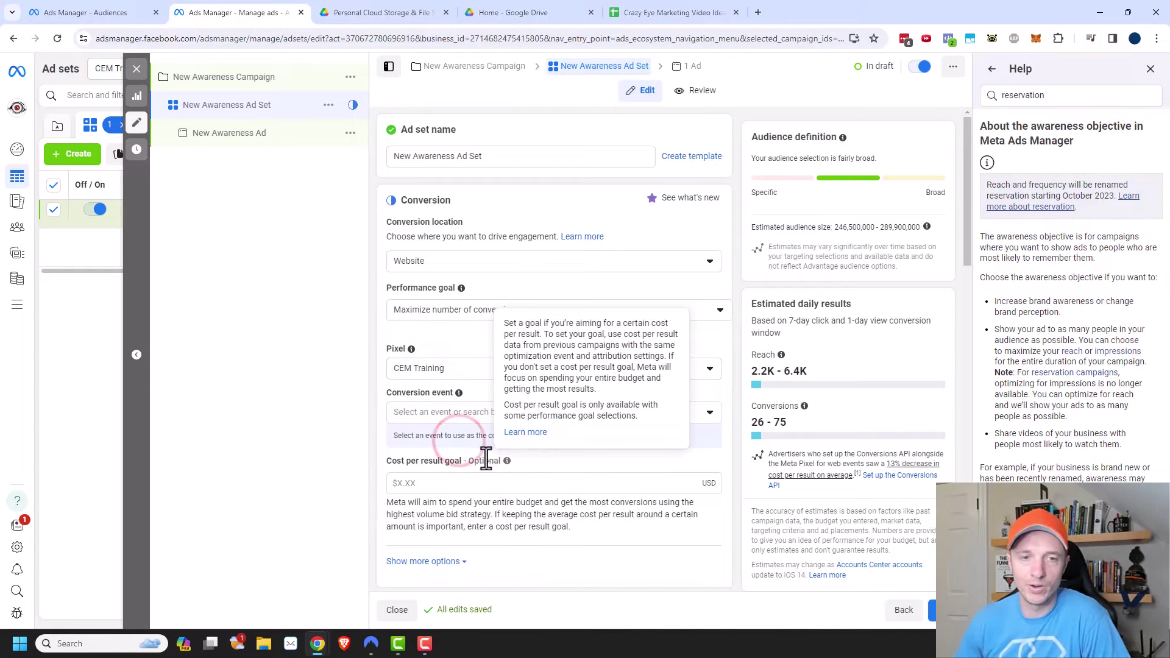
pyautogui.click(426, 412)
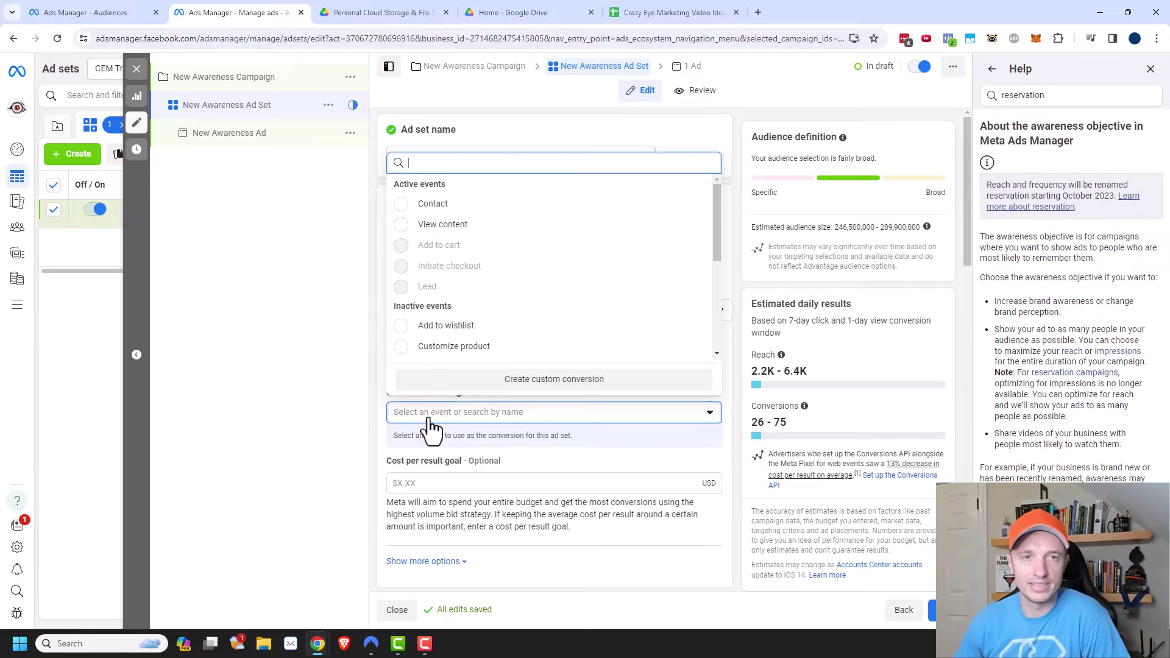
pyautogui.moveTo(445, 210)
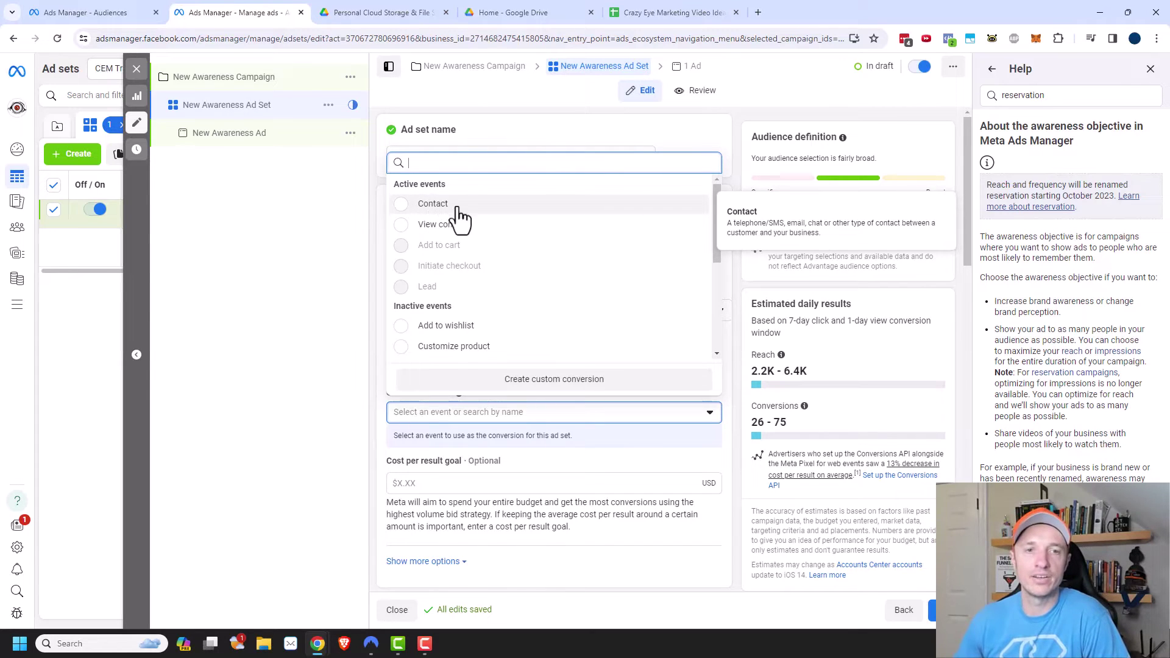
pyautogui.moveTo(465, 227)
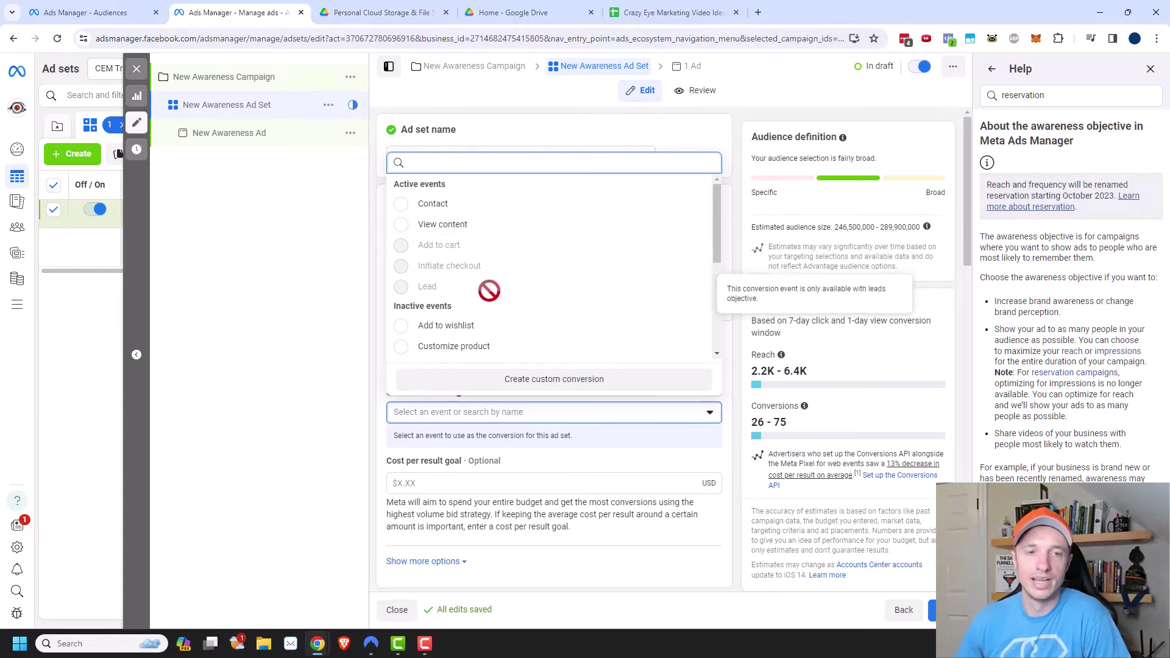
pyautogui.scroll(-1, 490, 292)
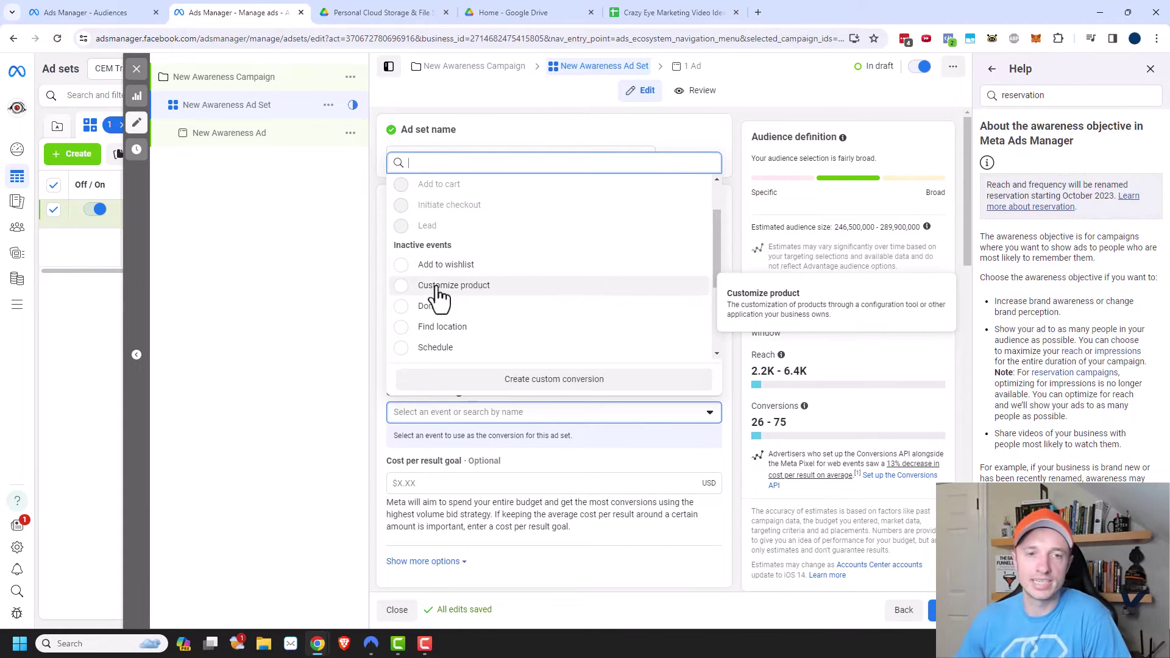
pyautogui.scroll(-1, 469, 322)
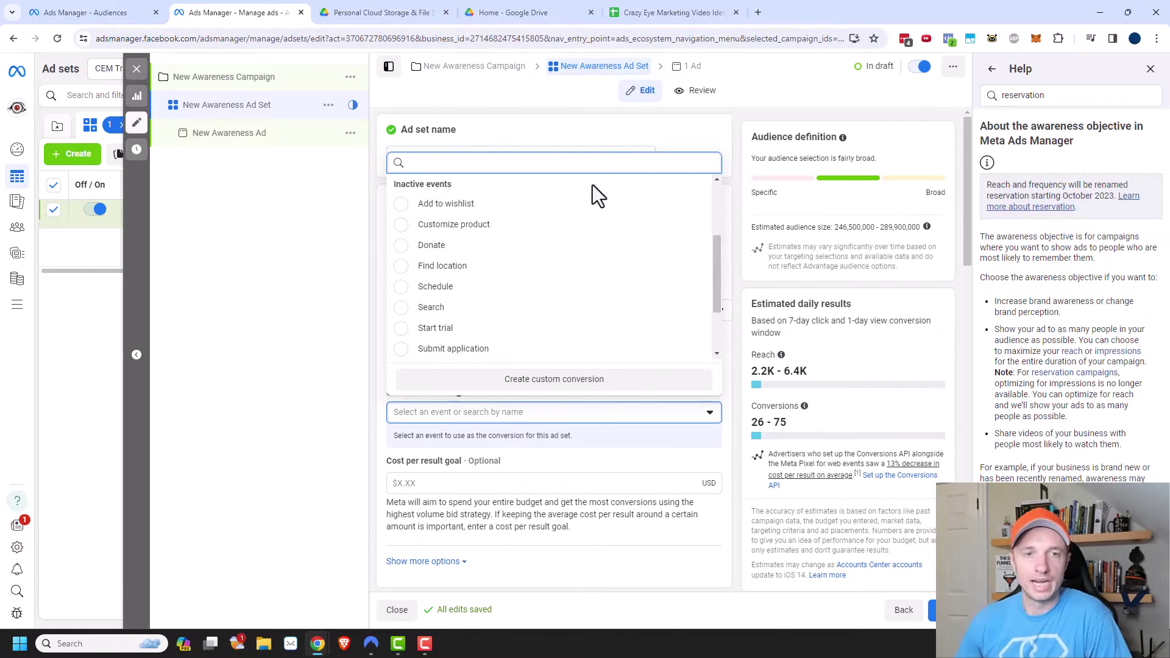
pyautogui.click(266, 263)
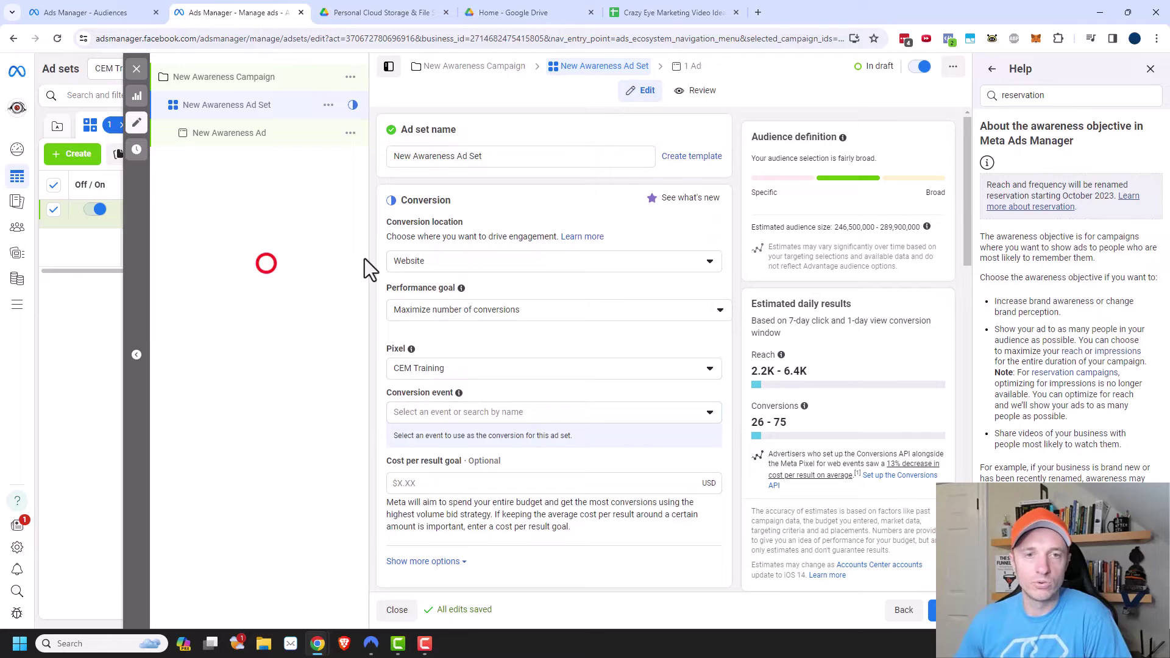
# Step: Set the conversion location to Facebook Page, check its performance goal and look over the other available conversion locations
pyautogui.click(528, 262)
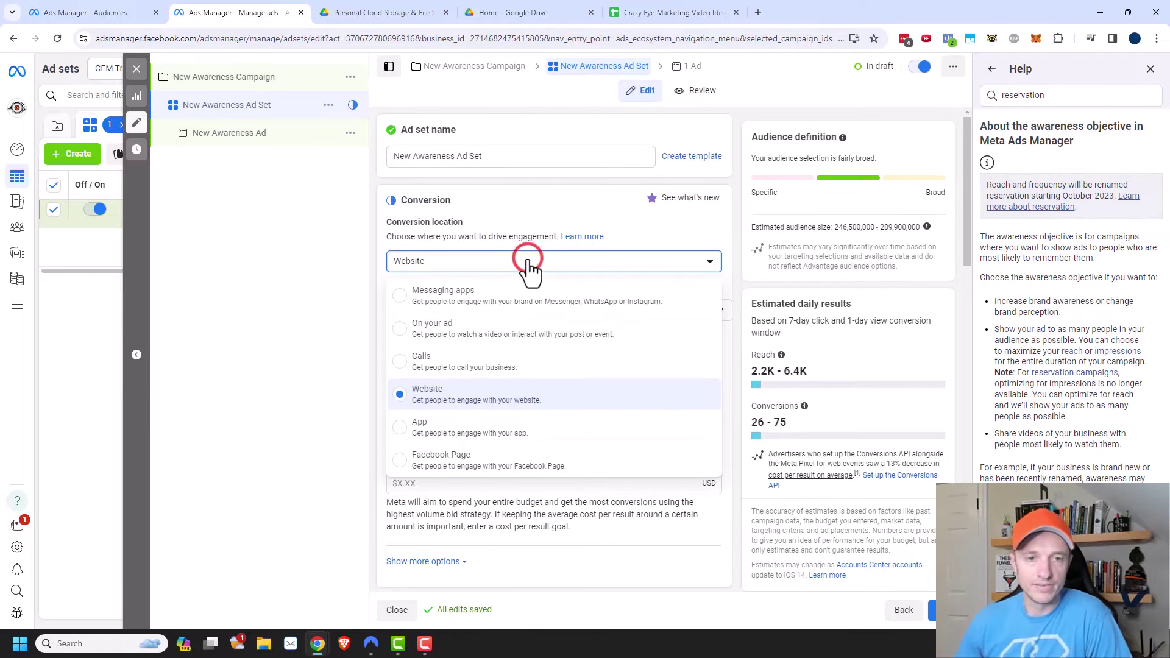
pyautogui.click(466, 471)
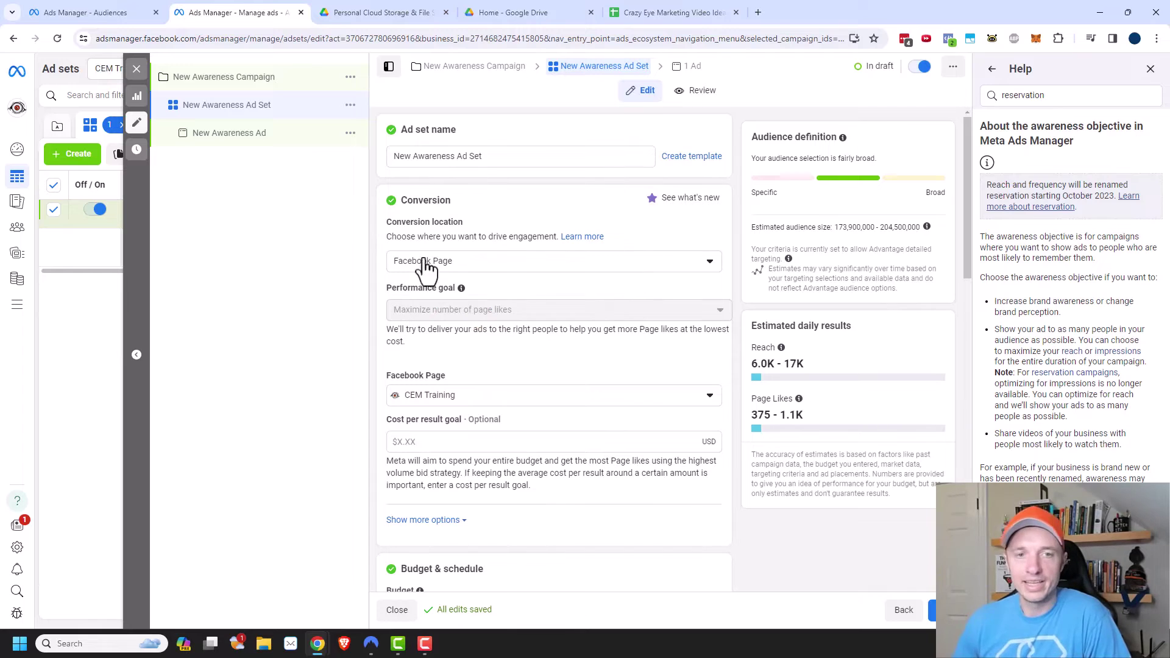
pyautogui.click(541, 268)
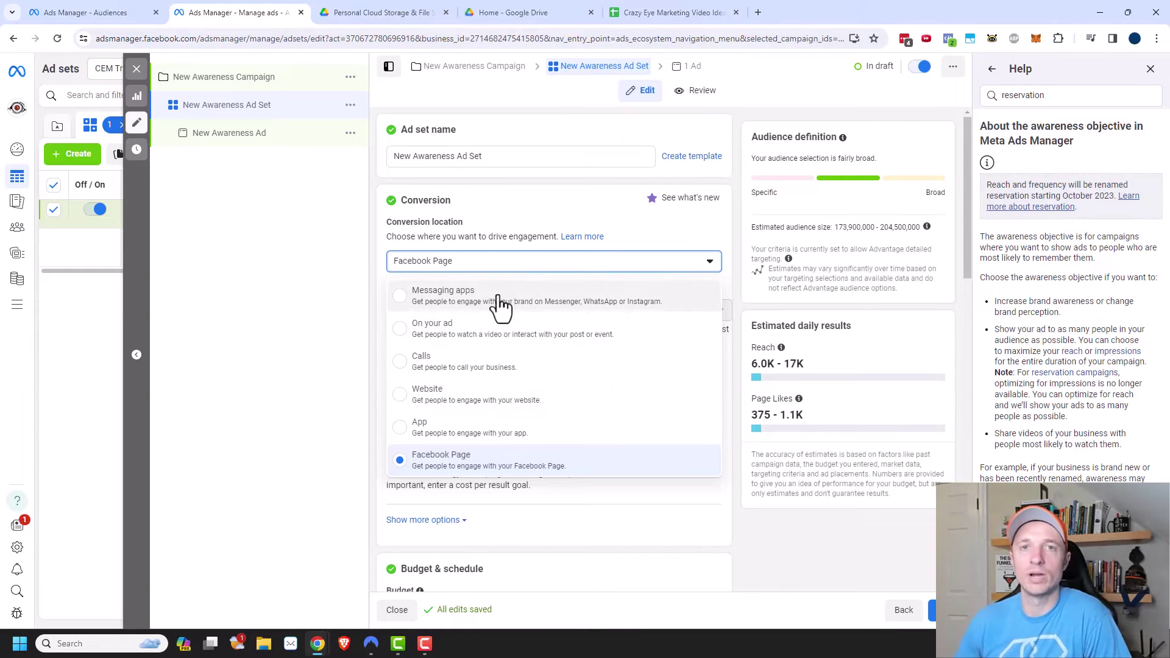
pyautogui.click(322, 227)
# Step: Change the New Awareness Campaign's objective to Leads and continue with the new objective
pyautogui.click(273, 78)
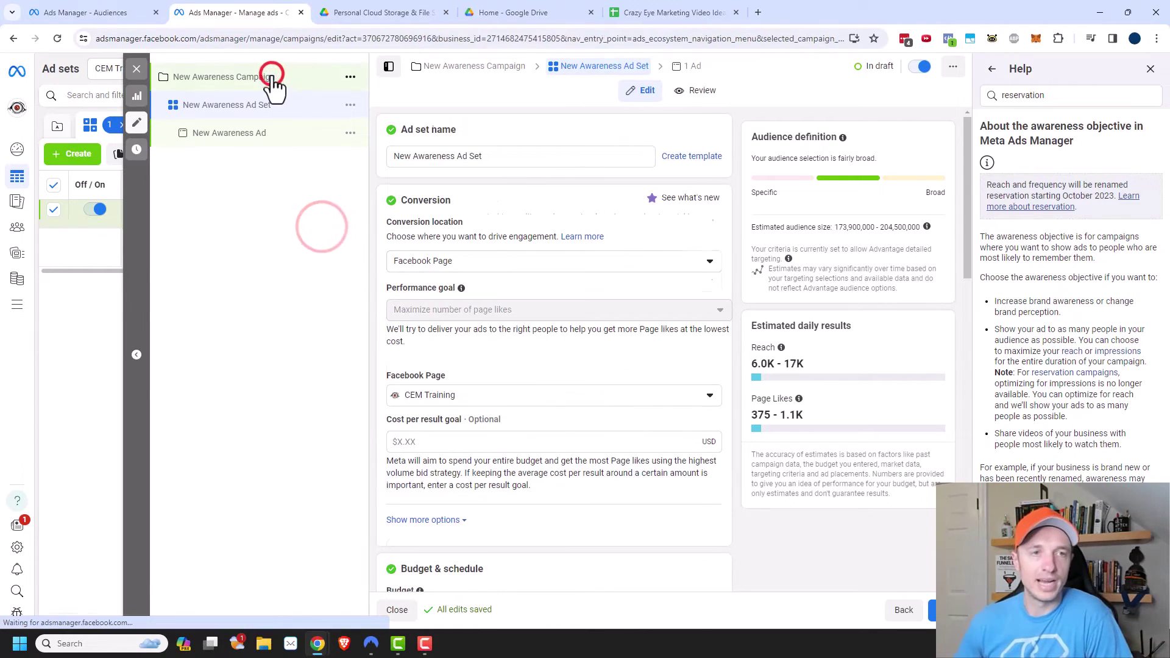
pyautogui.scroll(-3, 560, 393)
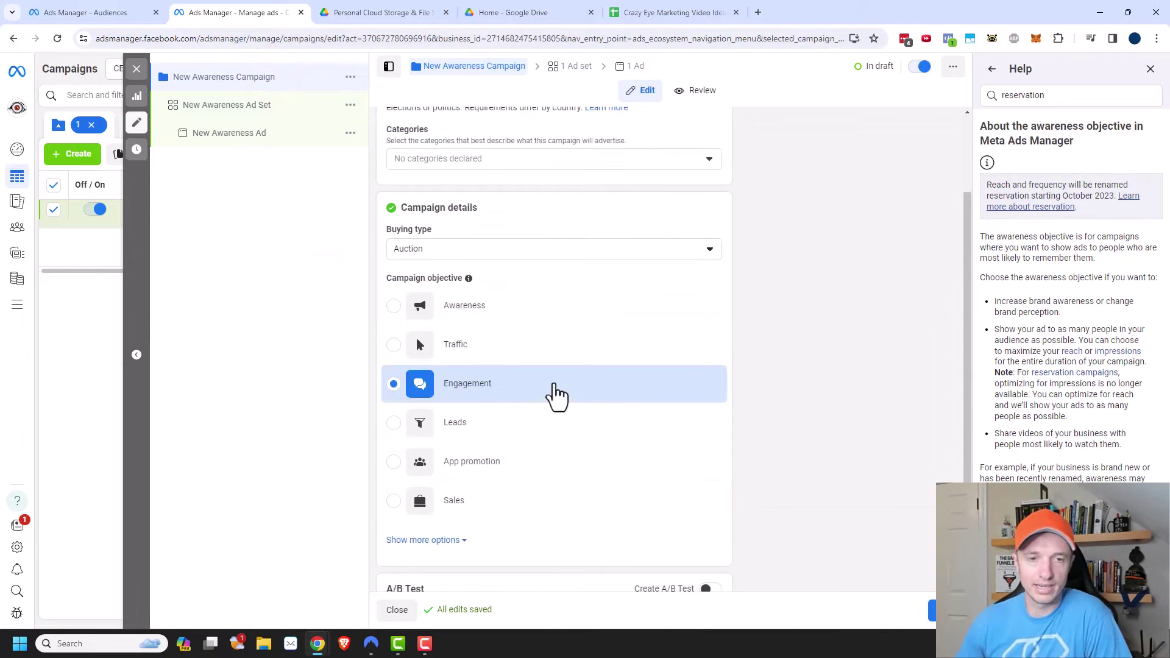
pyautogui.click(393, 365)
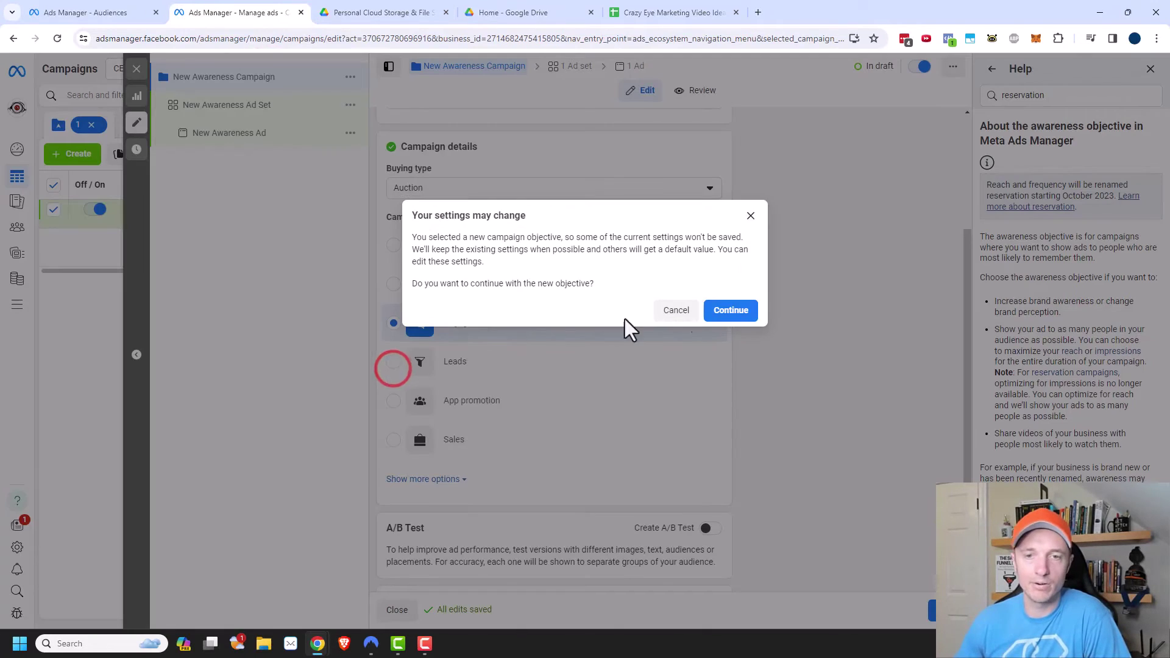
pyautogui.click(734, 311)
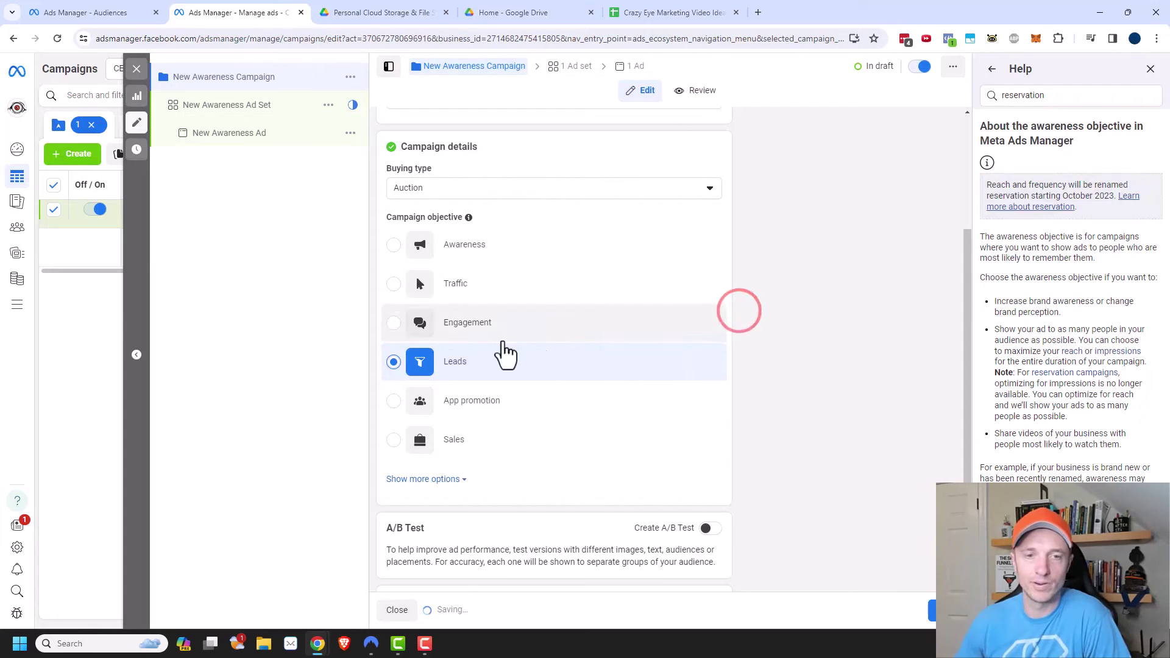
pyautogui.scroll(-1, 499, 372)
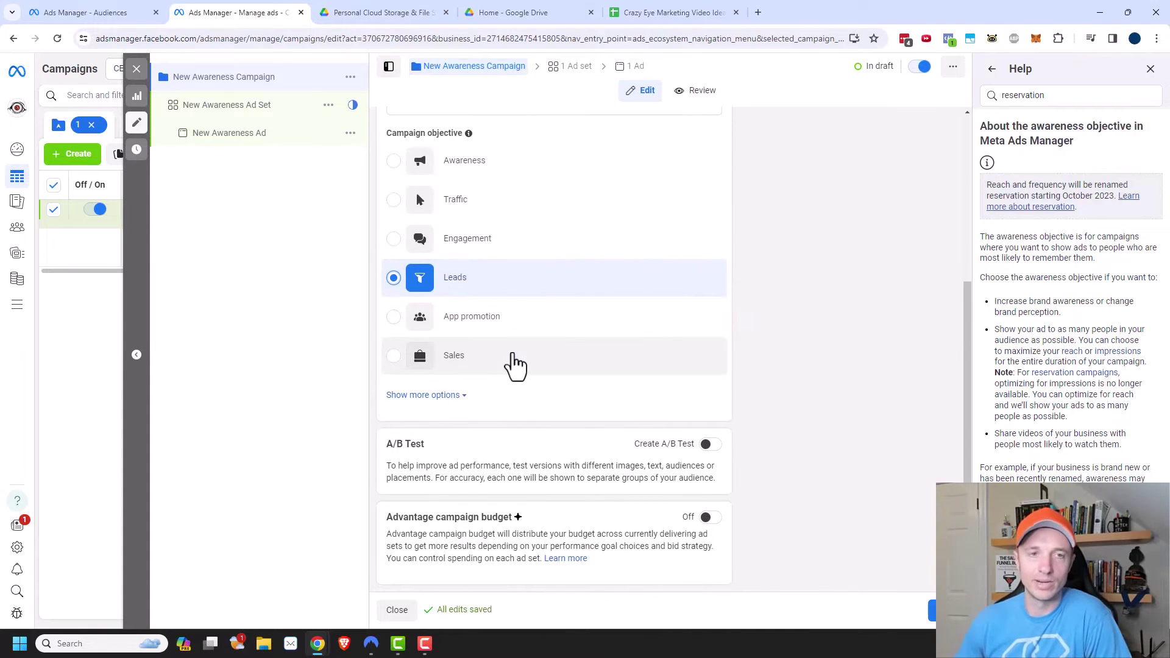
# Step: Return to the New Awareness Ad Set and review the leads and other performance goals for the Website conversion location
pyautogui.click(226, 108)
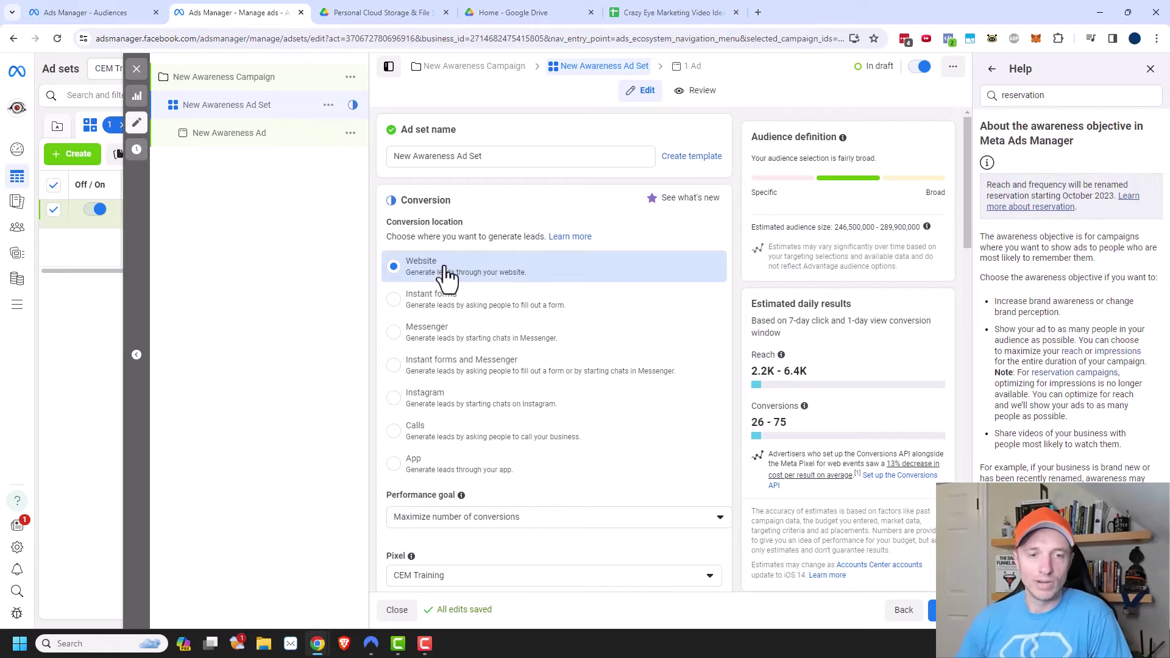
pyautogui.scroll(-2, 487, 366)
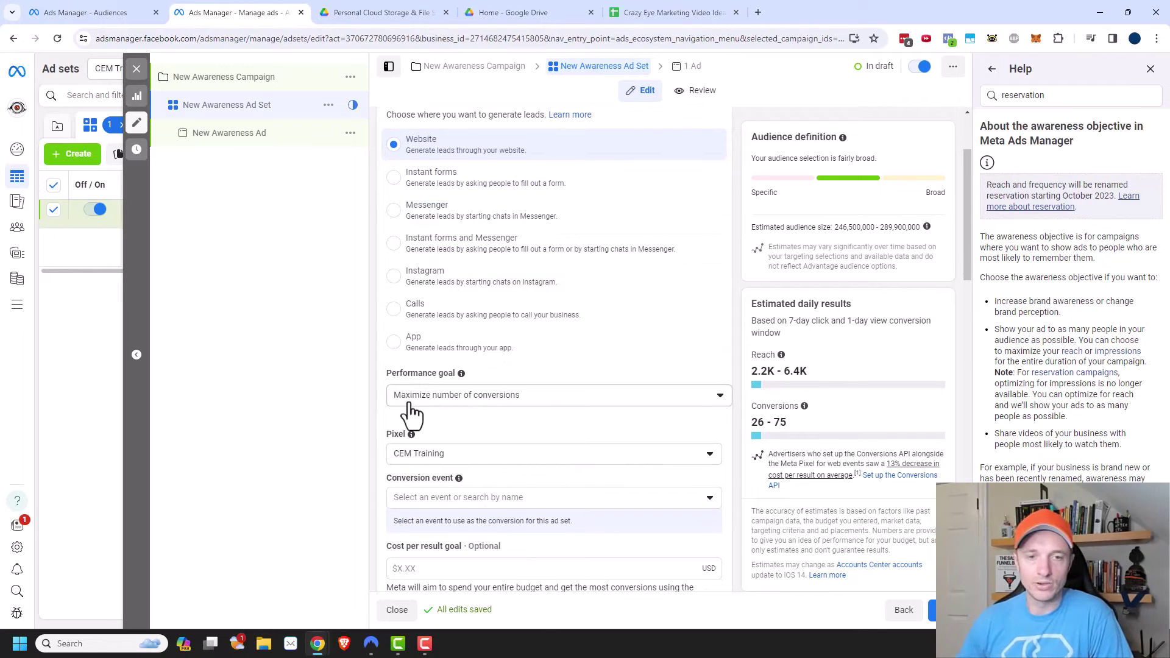
pyautogui.click(497, 402)
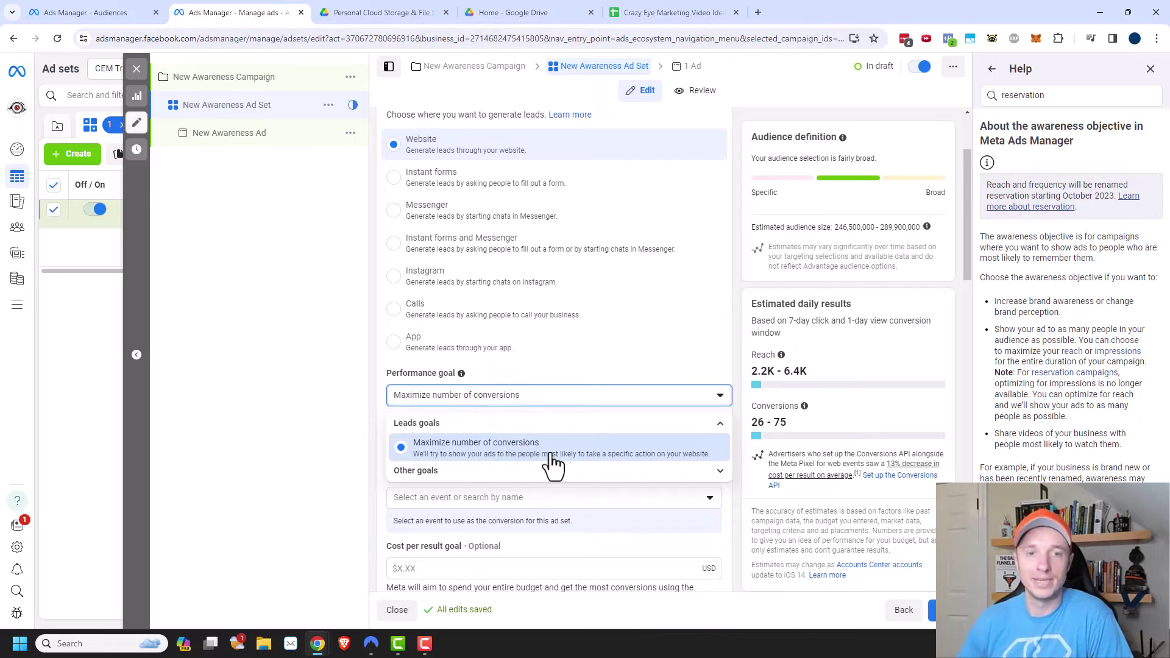
pyautogui.click(522, 471)
pyautogui.scroll(-2, 640, 485)
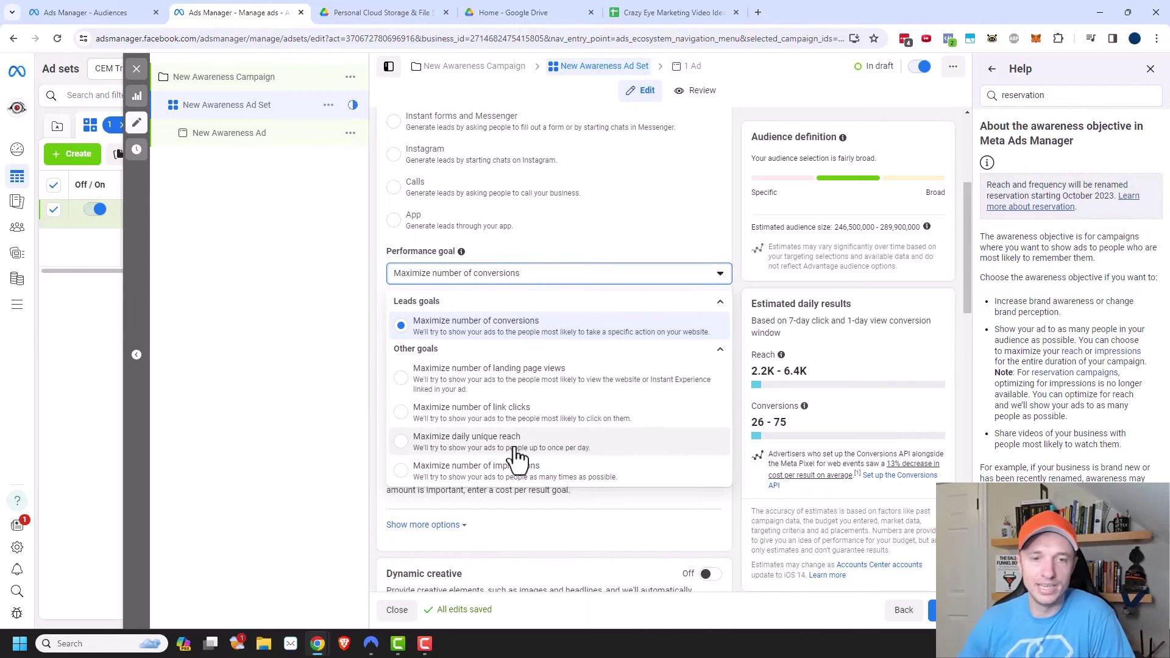
# Step: Keep the Maximize number of conversions goal and choose Lead as the ad set's conversion event
pyautogui.click(517, 329)
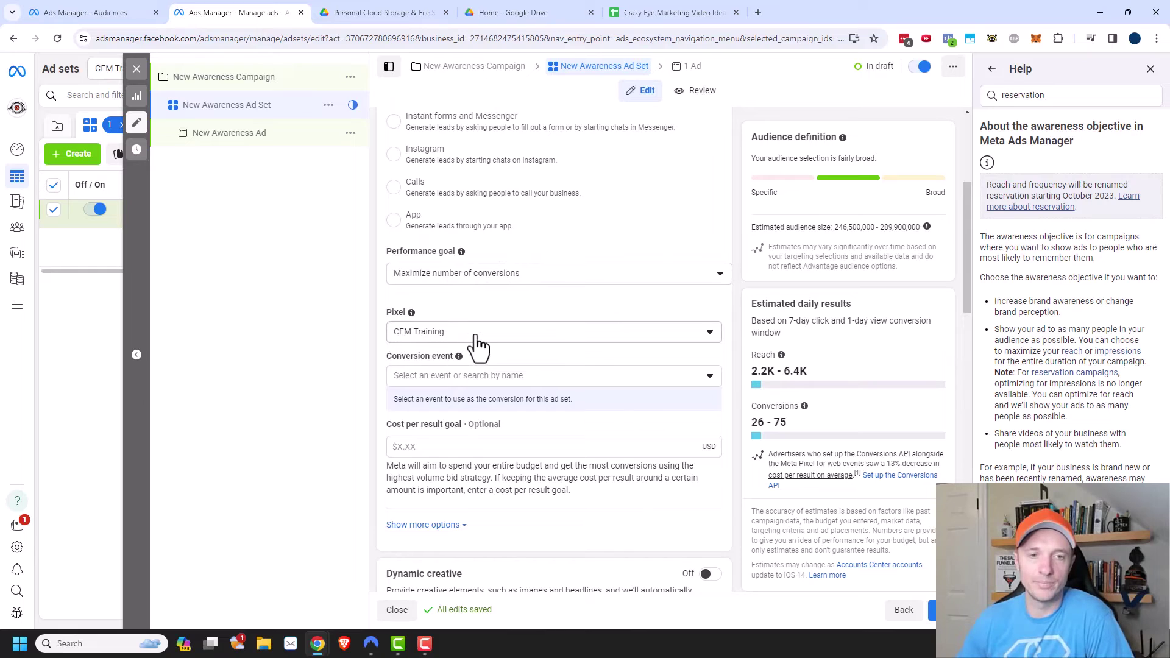
pyautogui.click(496, 376)
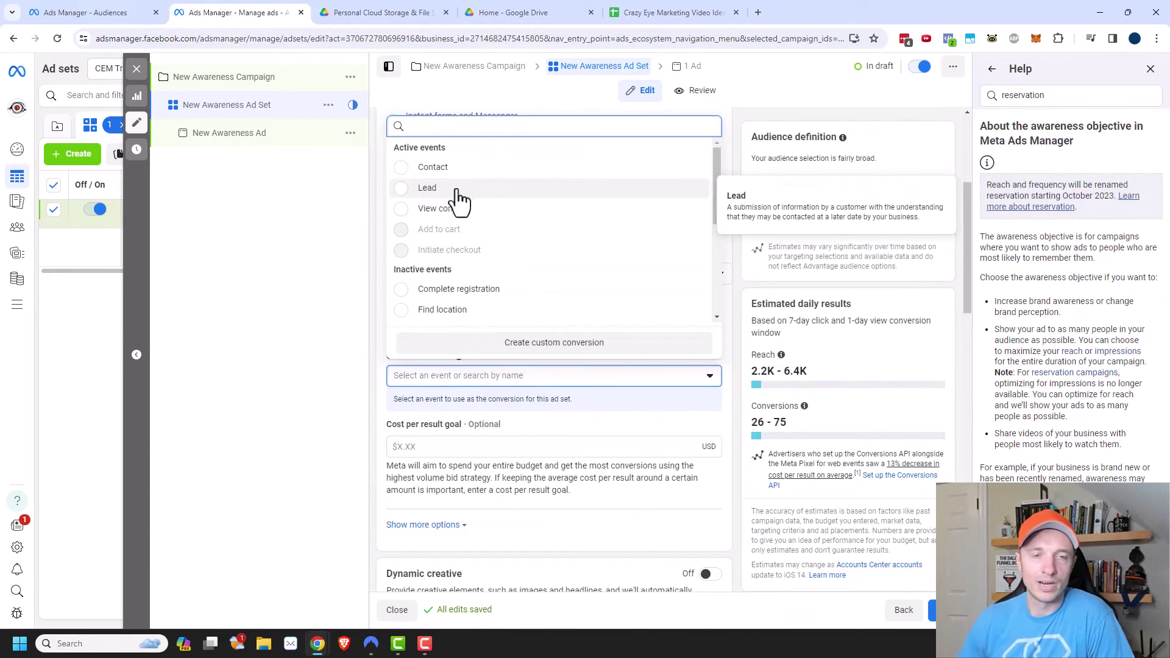
pyautogui.click(429, 189)
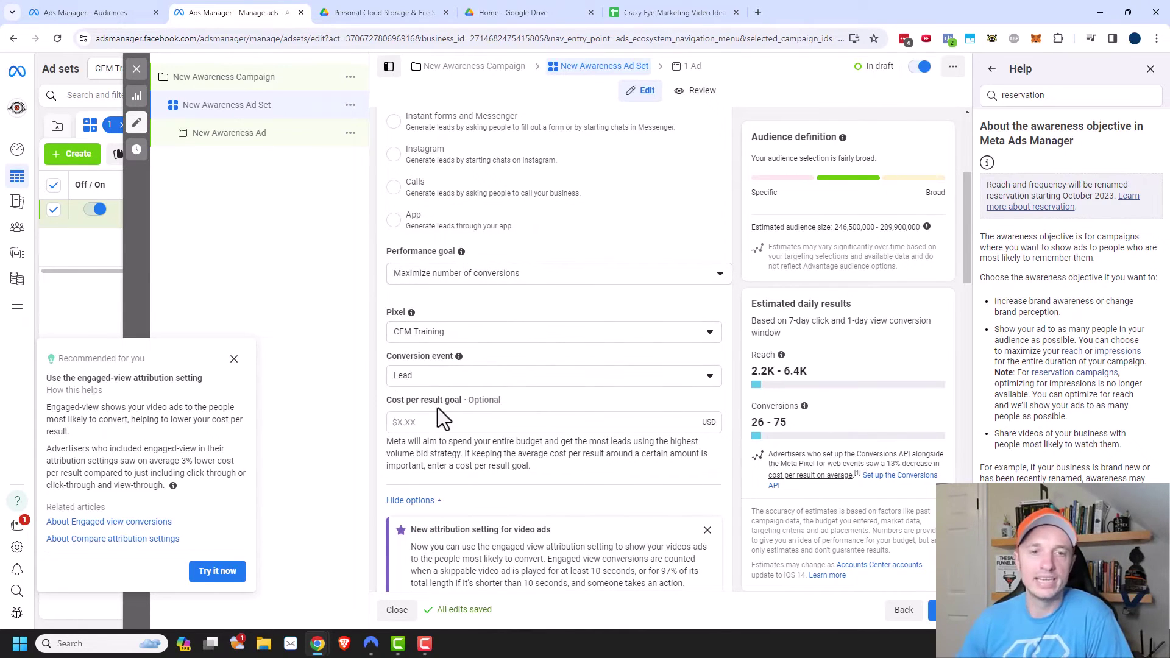
# Step: Set the conversion location to Instant forms and review its performance goals without changing the selected one
pyautogui.scroll(3, 456, 352)
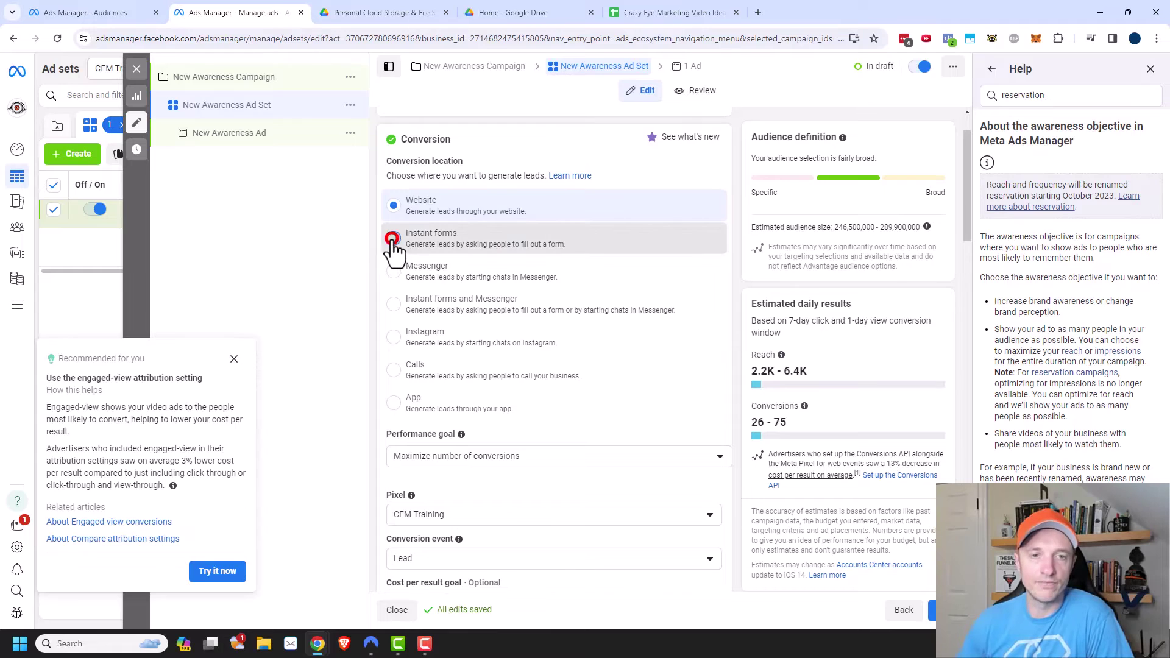
pyautogui.click(393, 239)
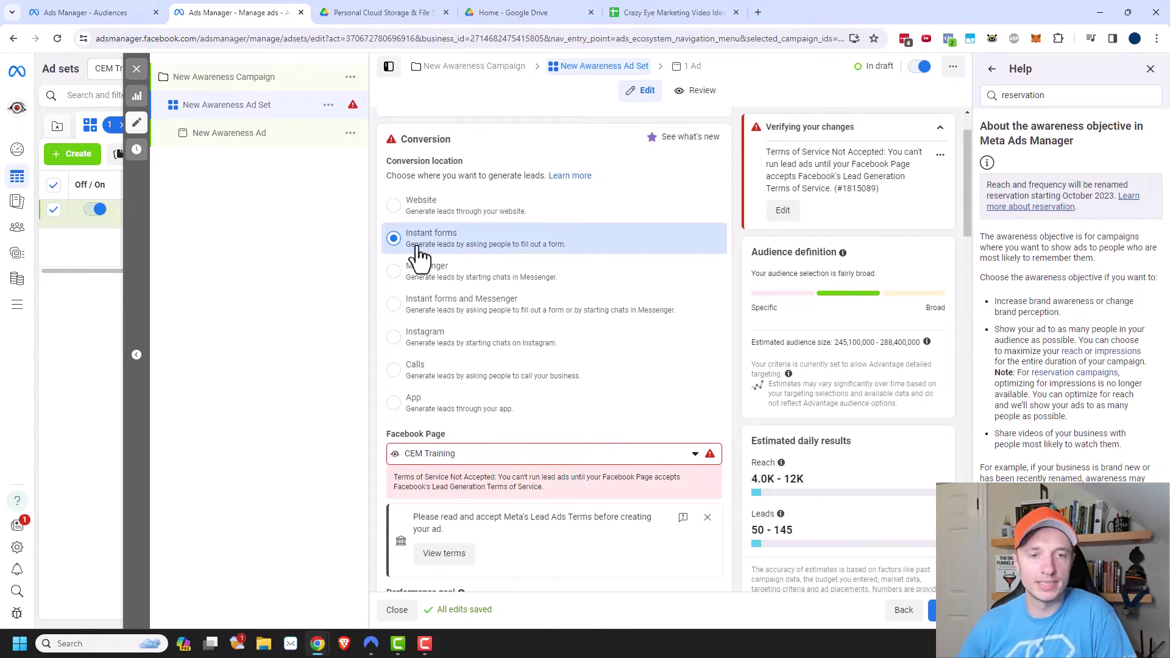
pyautogui.scroll(-3, 448, 275)
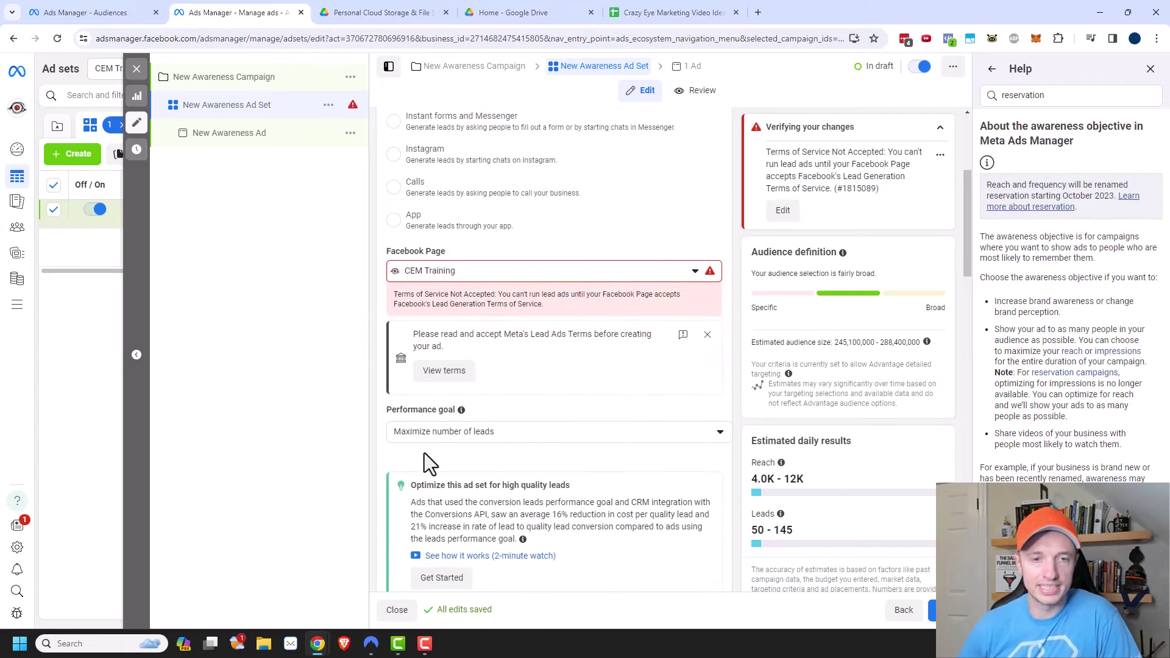
pyautogui.click(471, 432)
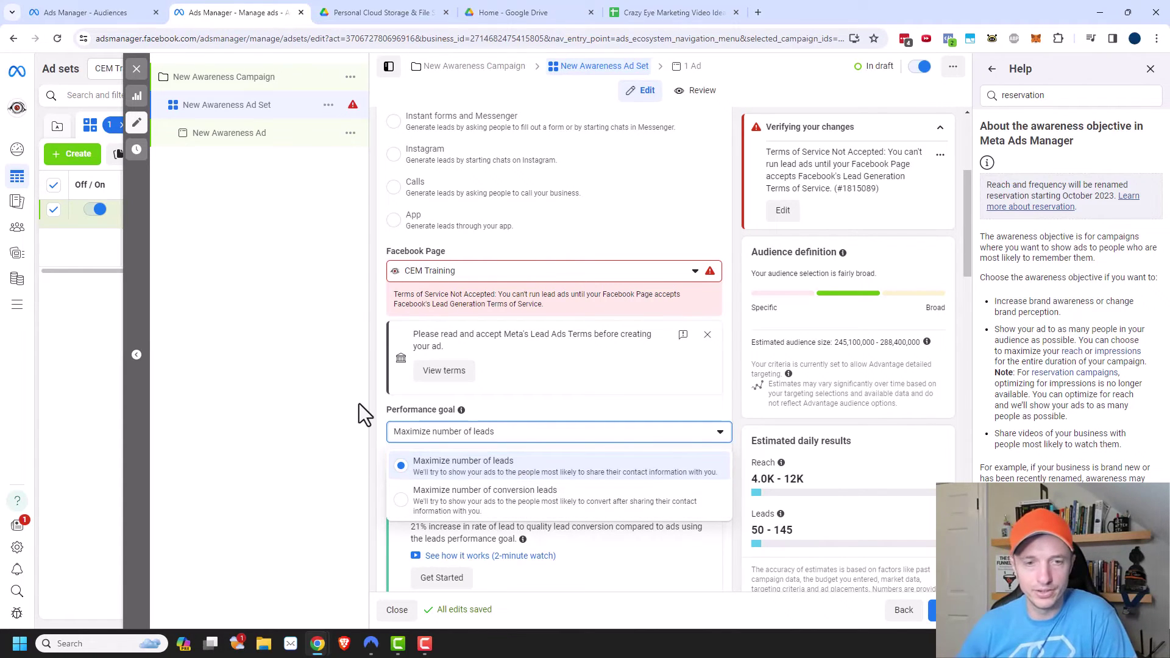
pyautogui.click(312, 424)
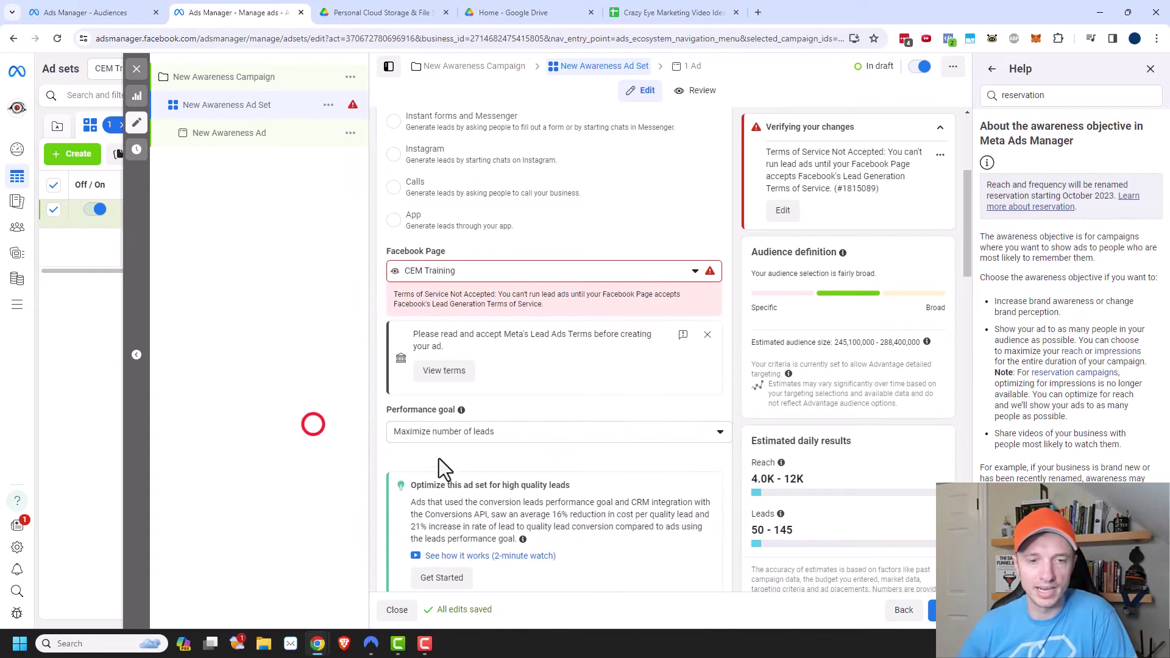
# Step: Set the conversion location to Messenger and check its performance goal
pyautogui.scroll(2, 436, 463)
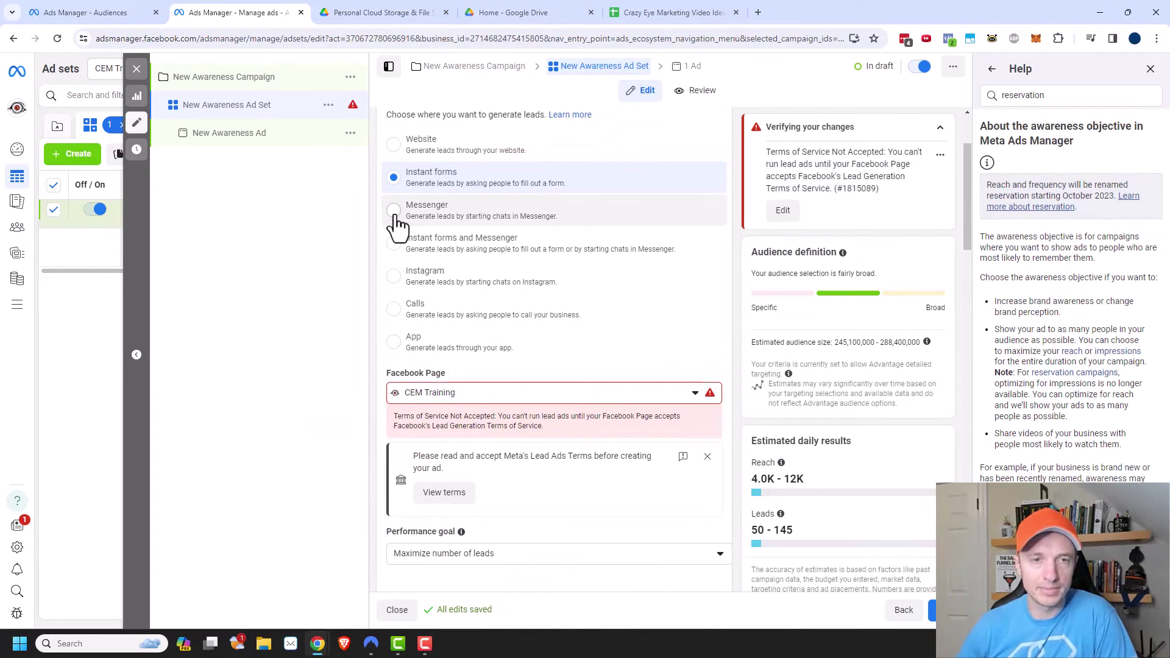
pyautogui.click(394, 210)
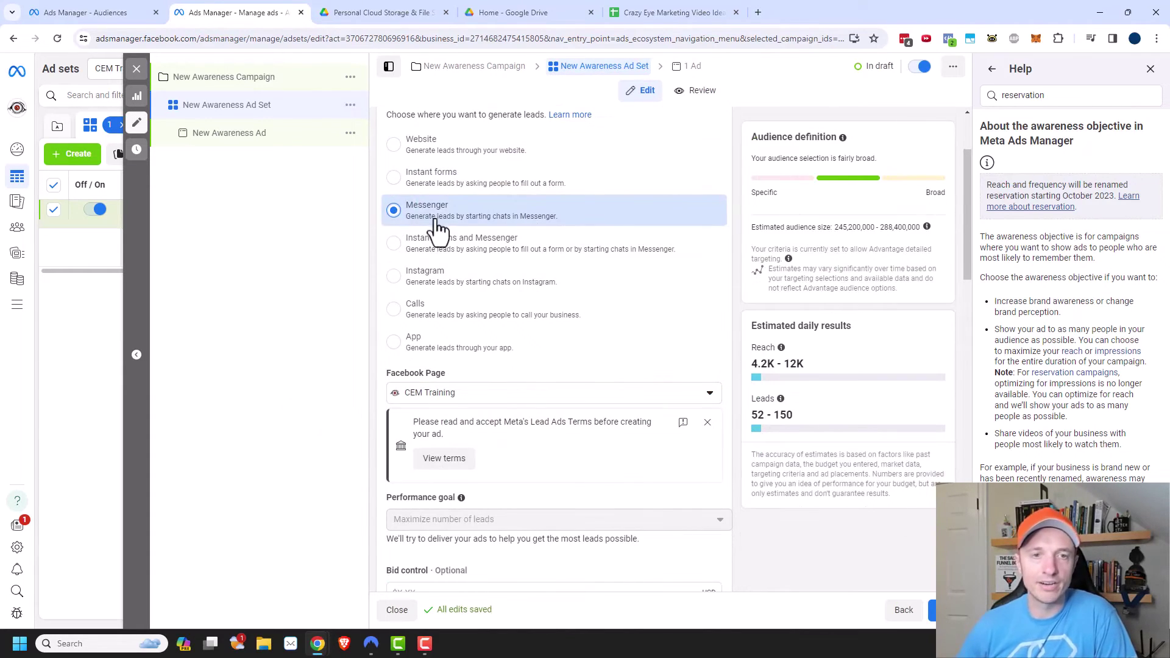
pyautogui.scroll(-1, 509, 365)
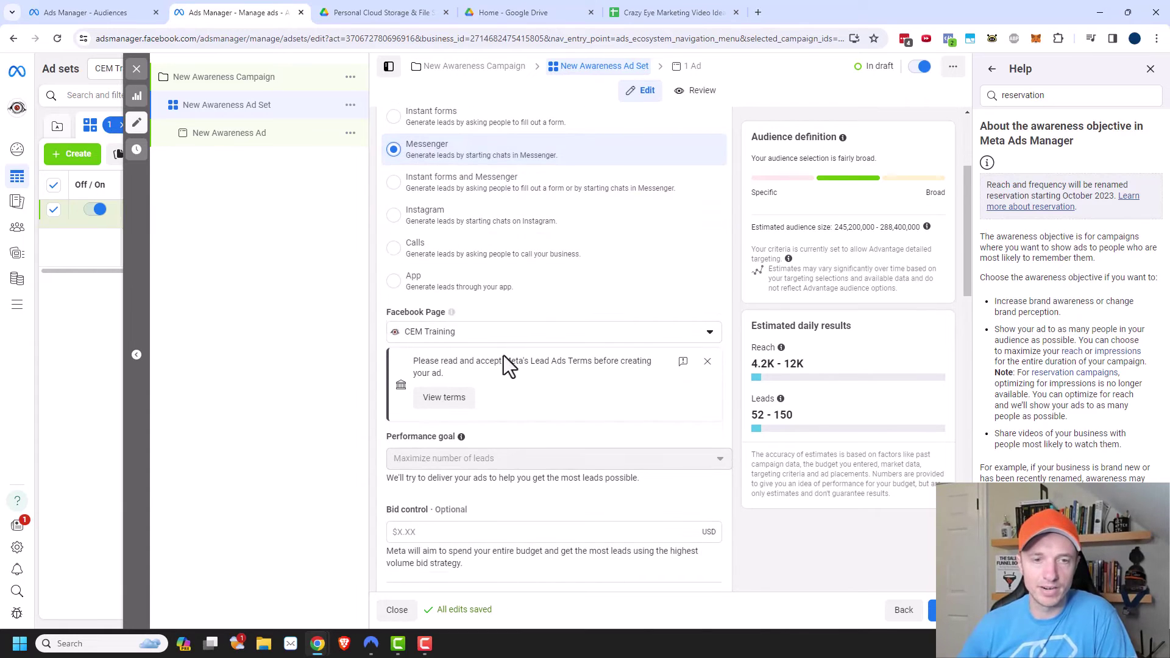
pyautogui.scroll(-1, 488, 381)
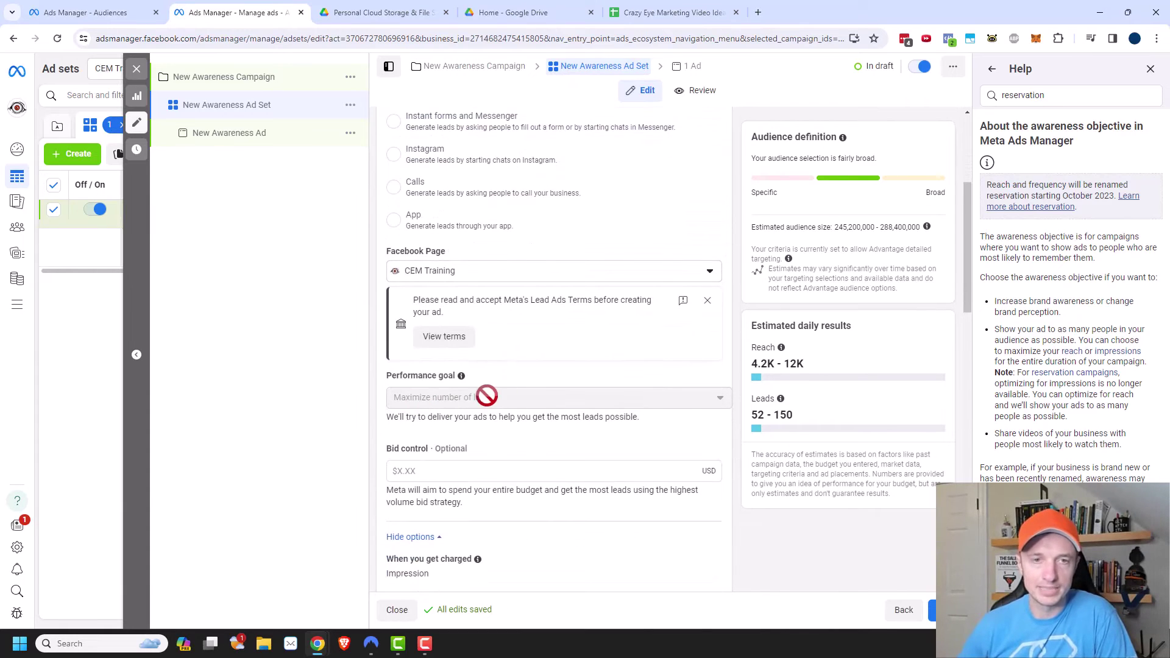
# Step: Try the Instant forms and Messenger conversion location, followed by Instagram, checking the performance goal of each
pyautogui.scroll(1, 487, 396)
pyautogui.click(394, 183)
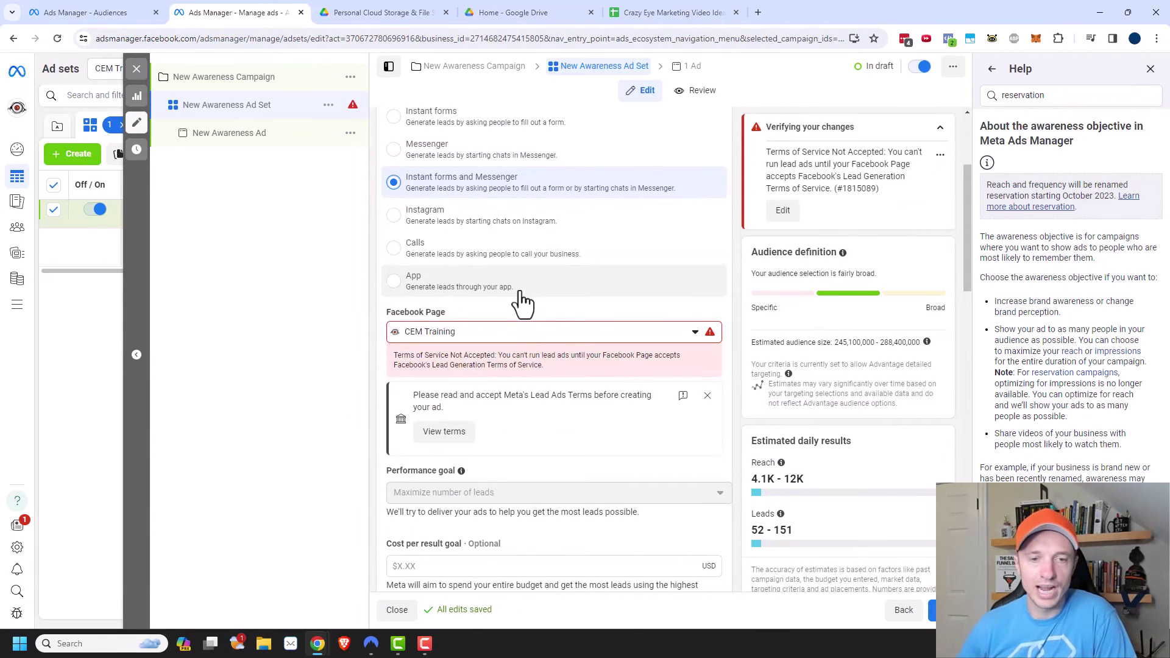
pyautogui.scroll(-1, 436, 479)
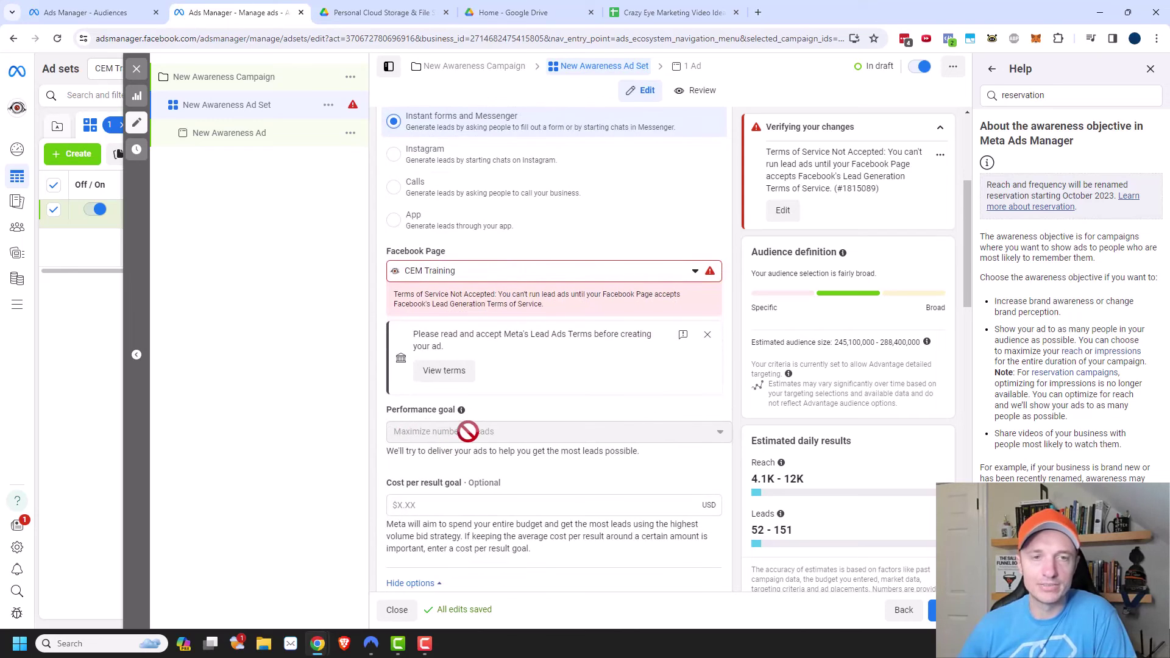
pyautogui.moveTo(468, 435)
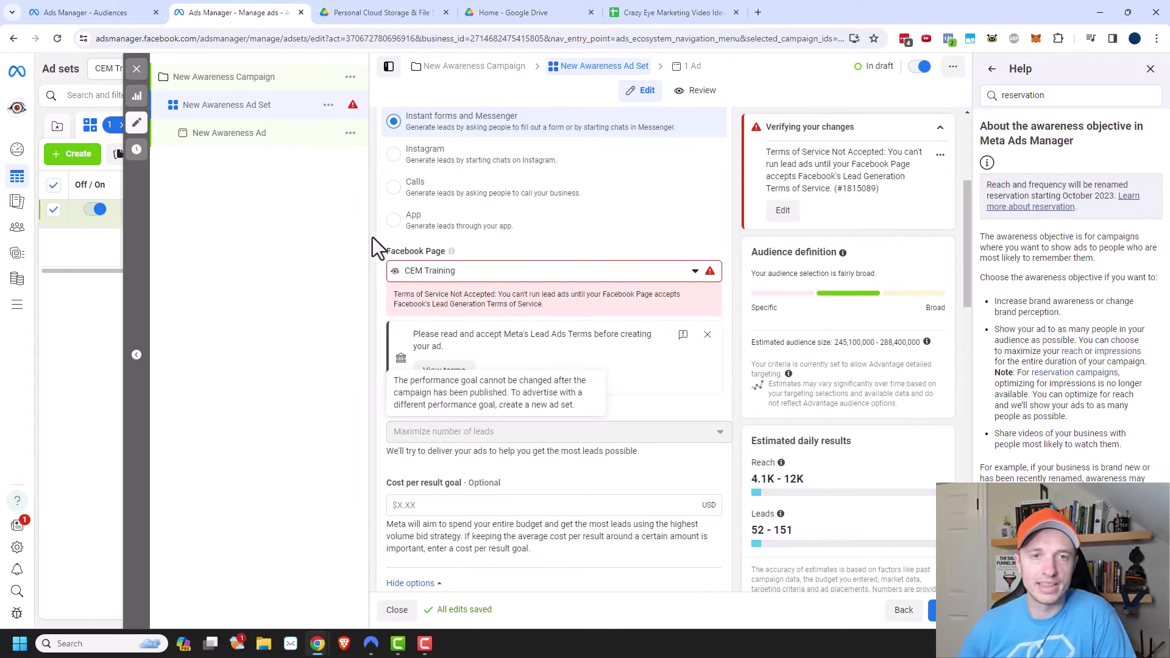
pyautogui.click(394, 155)
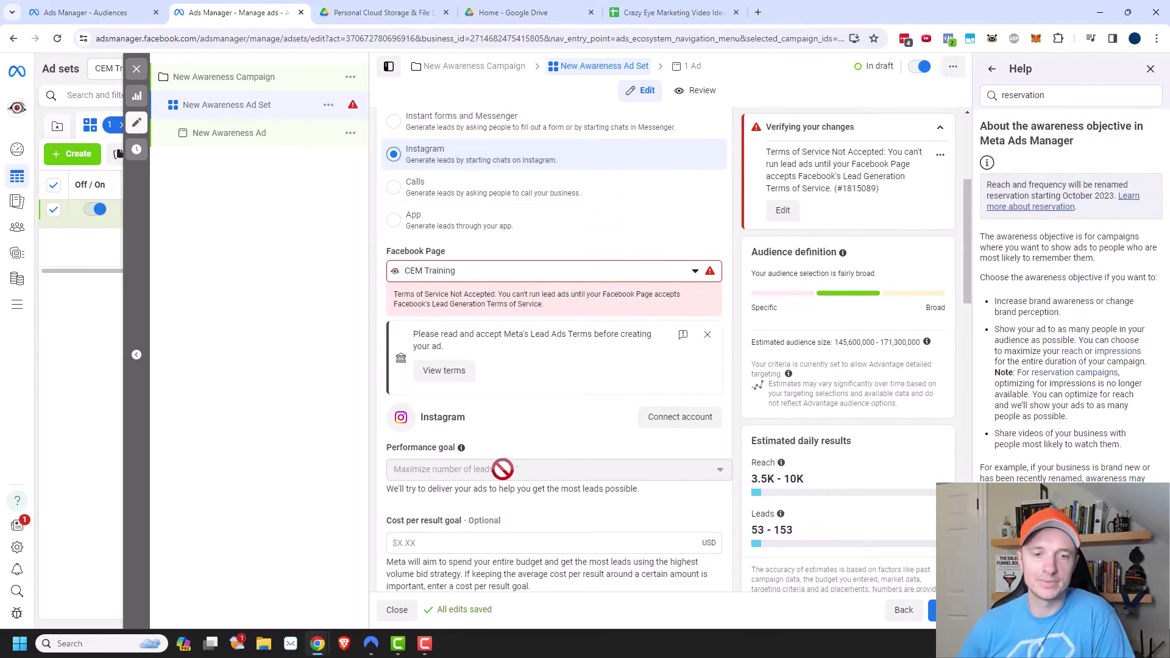
pyautogui.scroll(3, 565, 257)
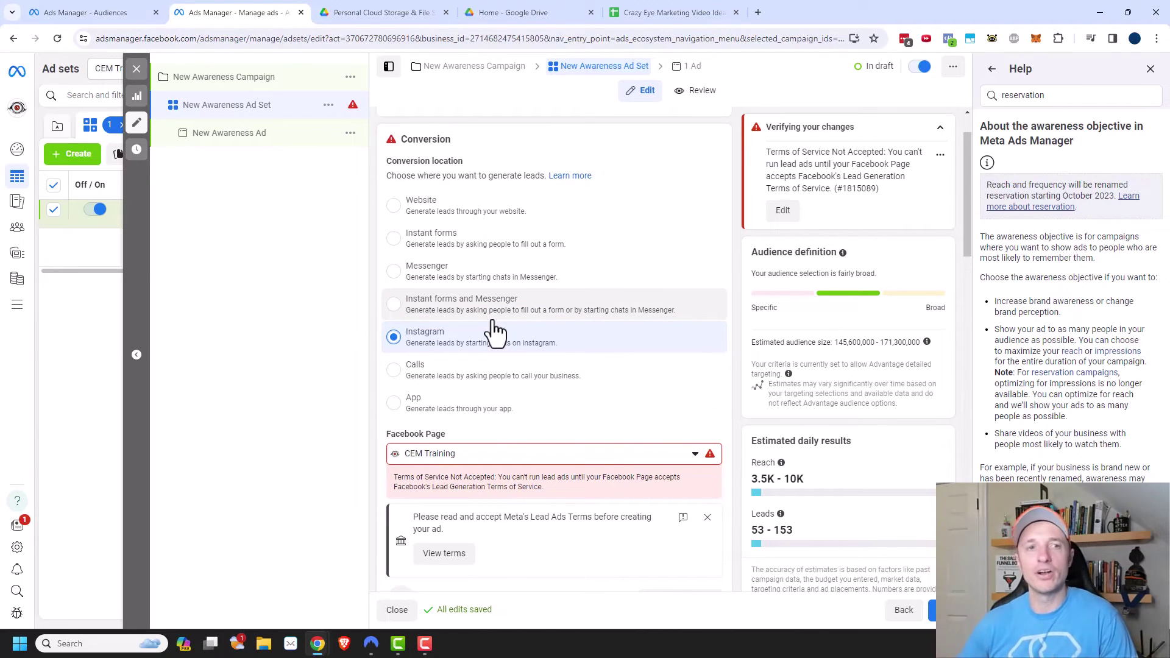
# Step: Change the New Awareness Campaign's objective to App promotion and continue with the new objective
pyautogui.click(244, 84)
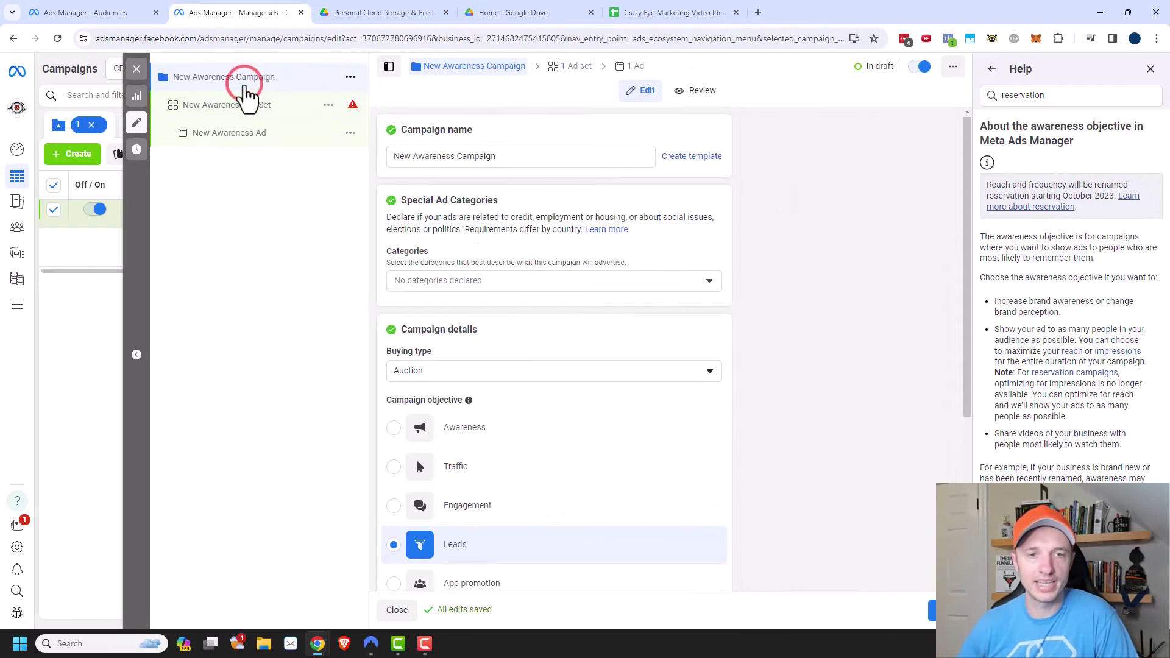
pyautogui.scroll(-3, 390, 533)
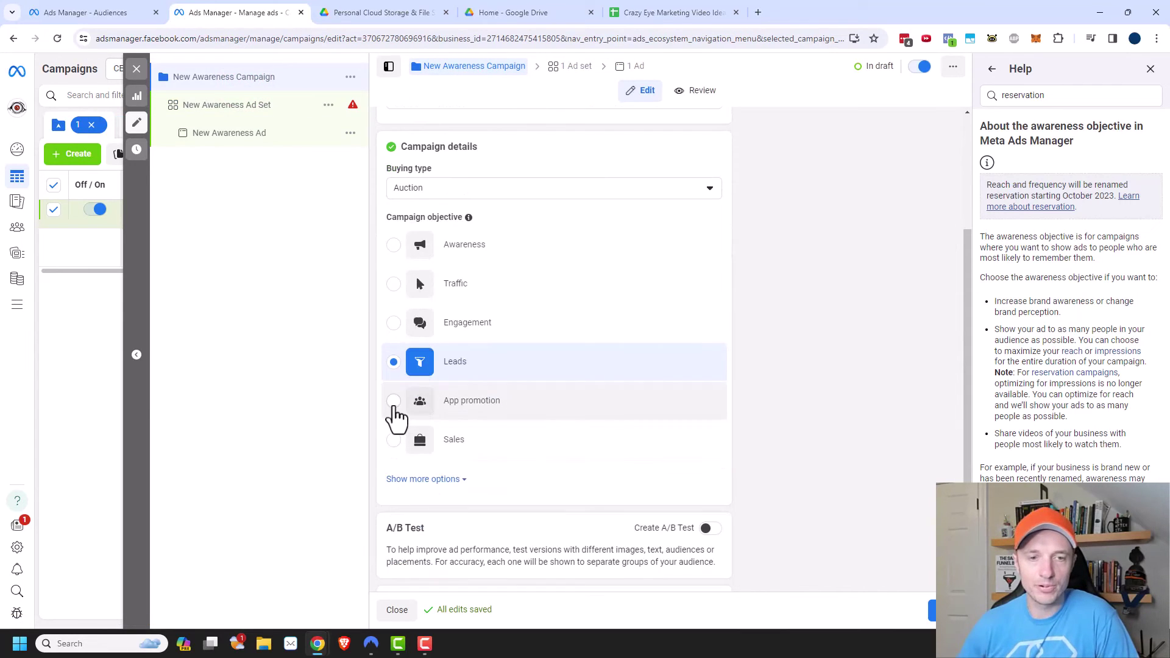
pyautogui.click(393, 405)
pyautogui.click(728, 309)
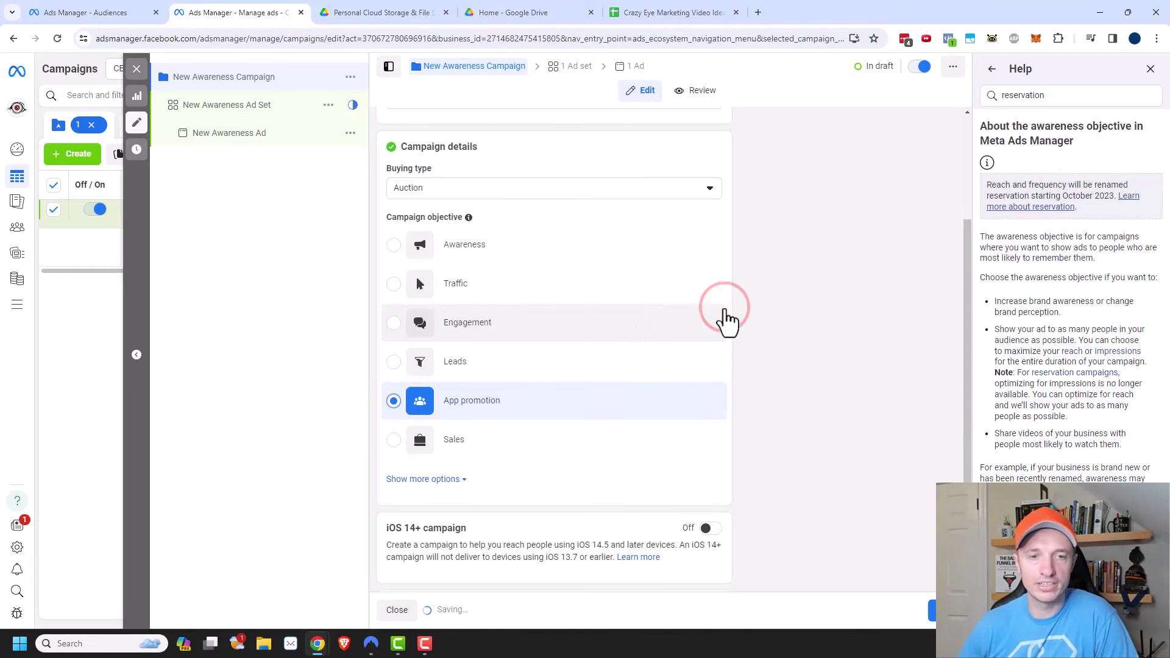
# Step: In the New Awareness Ad Set, set the mobile app store to App Store and the performance goal to Maximize number of app events
pyautogui.click(255, 108)
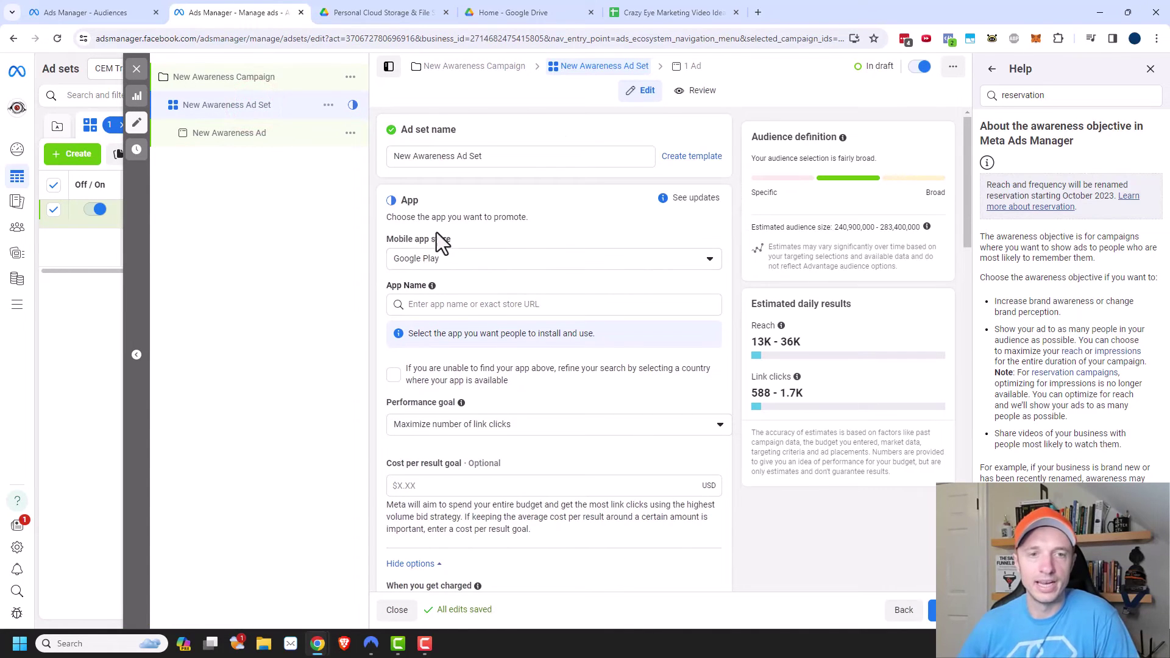
pyautogui.click(442, 258)
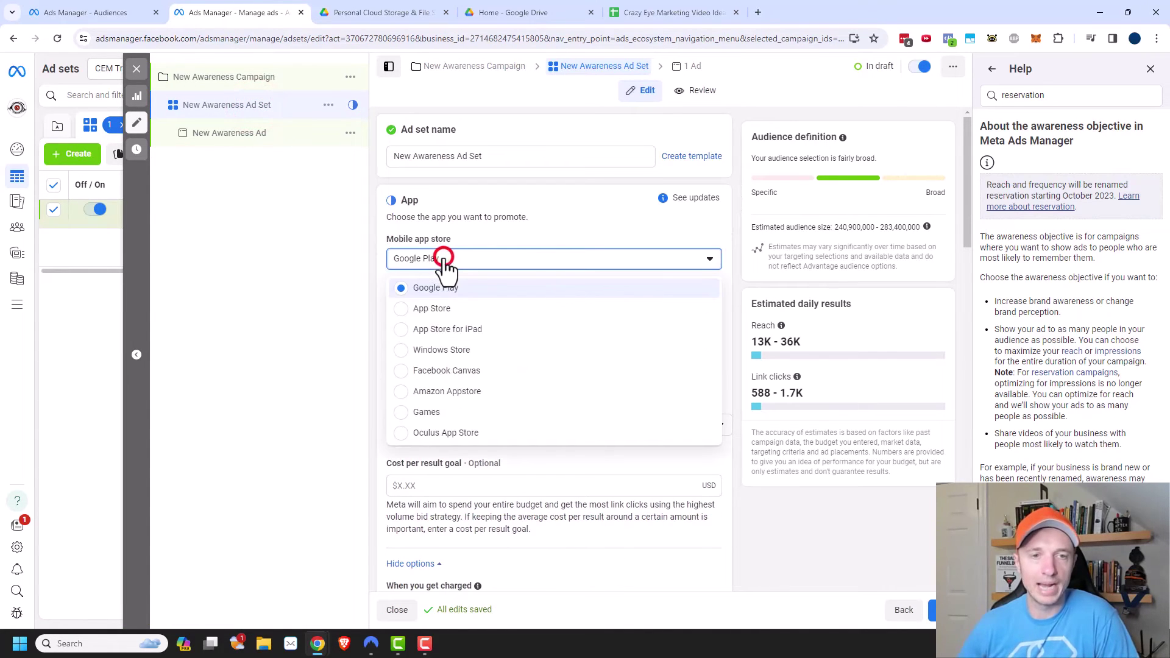
pyautogui.click(448, 309)
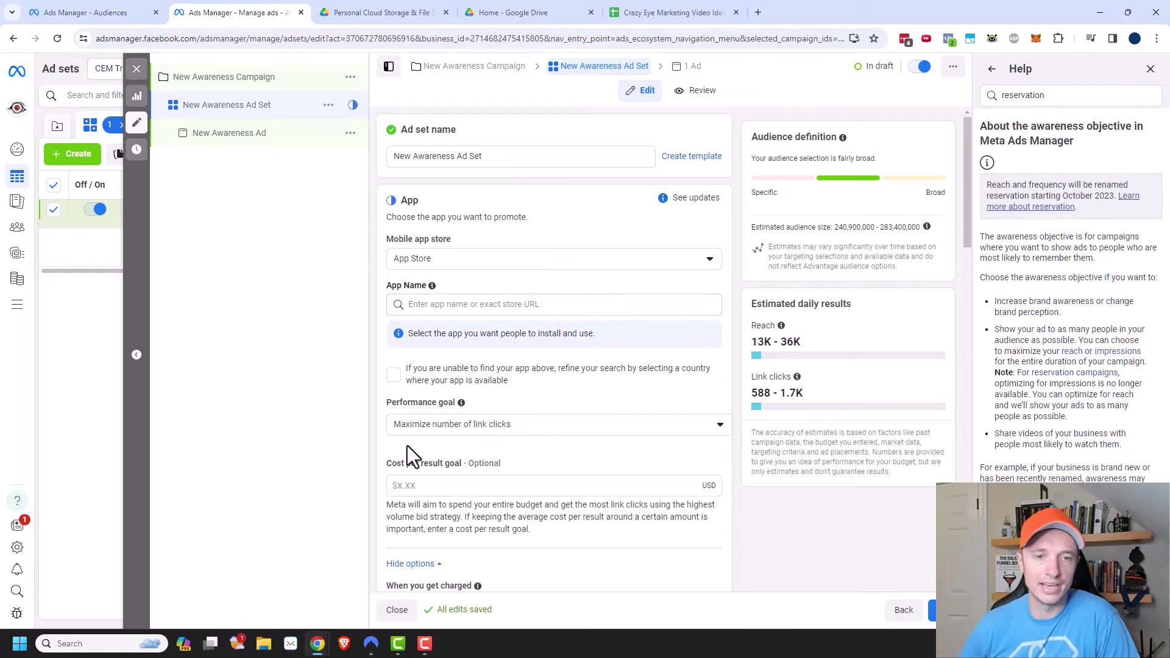
pyautogui.click(458, 427)
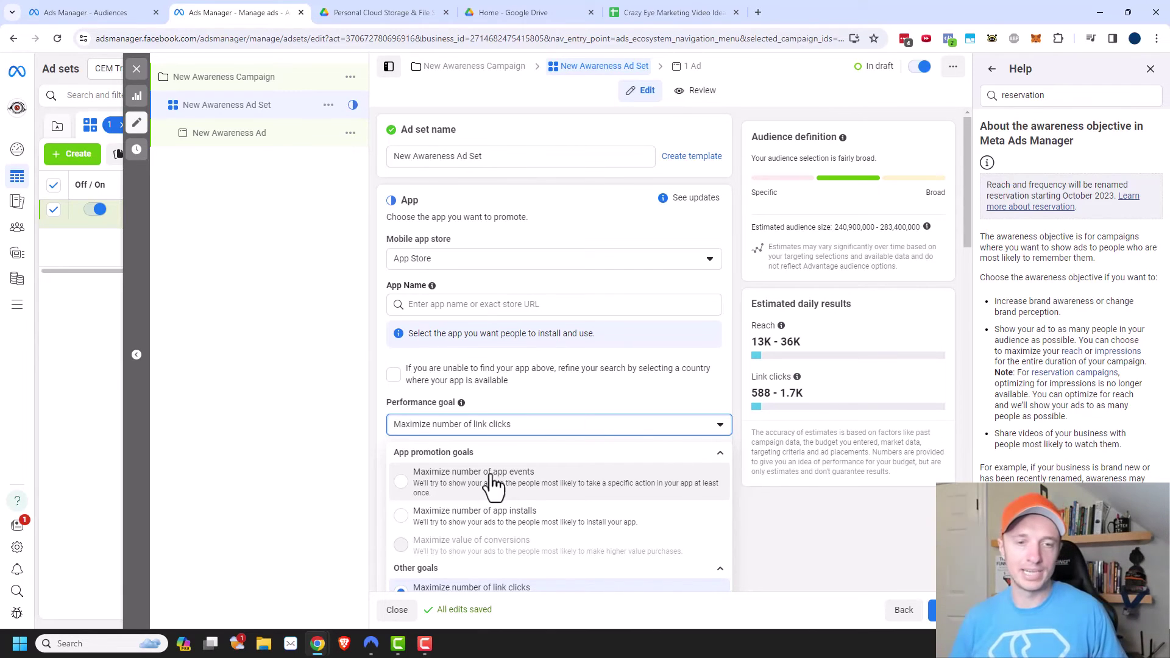
pyautogui.click(509, 478)
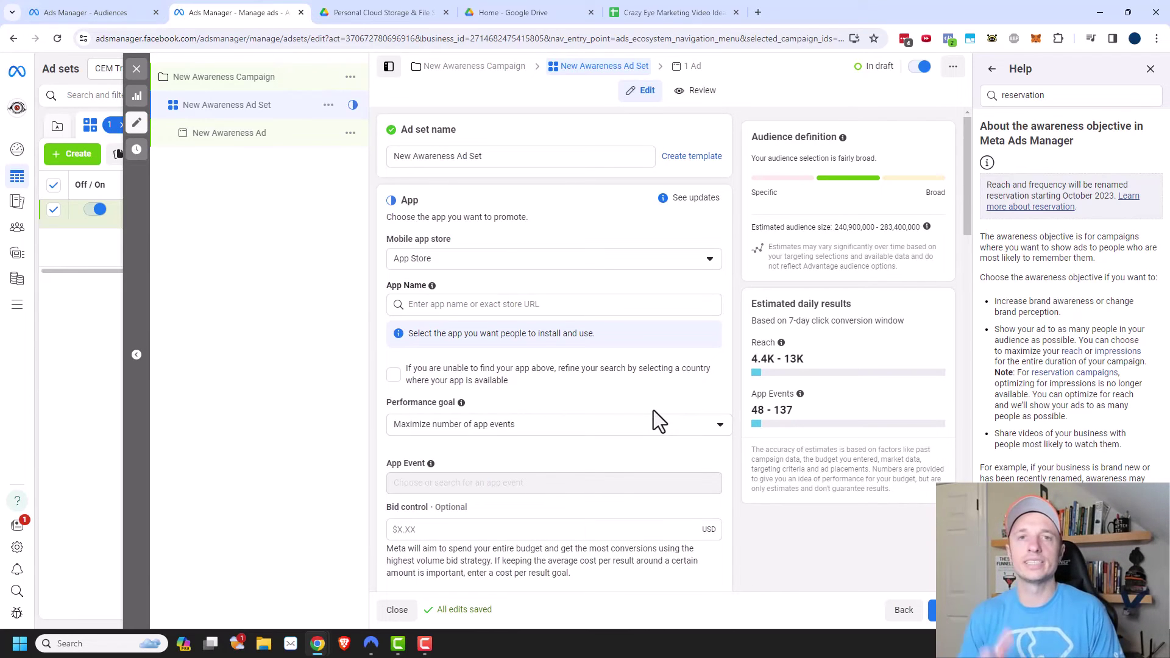
# Step: Change the New Awareness Campaign's objective to Sales and look over its catalog, A/B test and campaign budget options
pyautogui.click(241, 76)
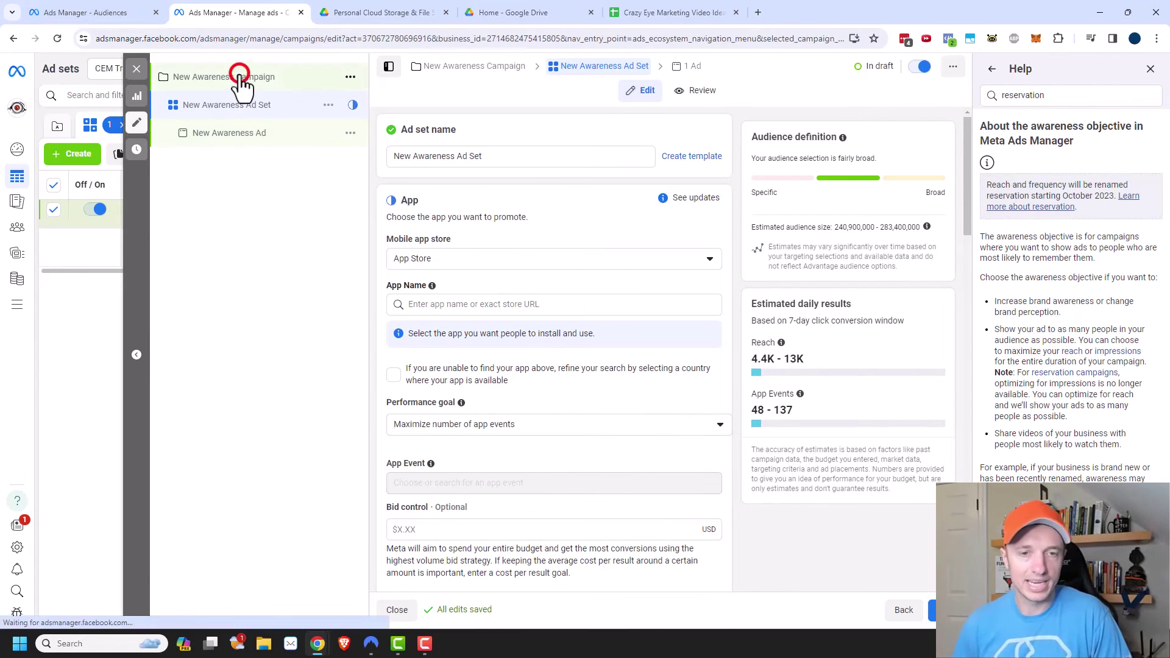
pyautogui.scroll(-2, 548, 305)
pyautogui.scroll(-2, 561, 370)
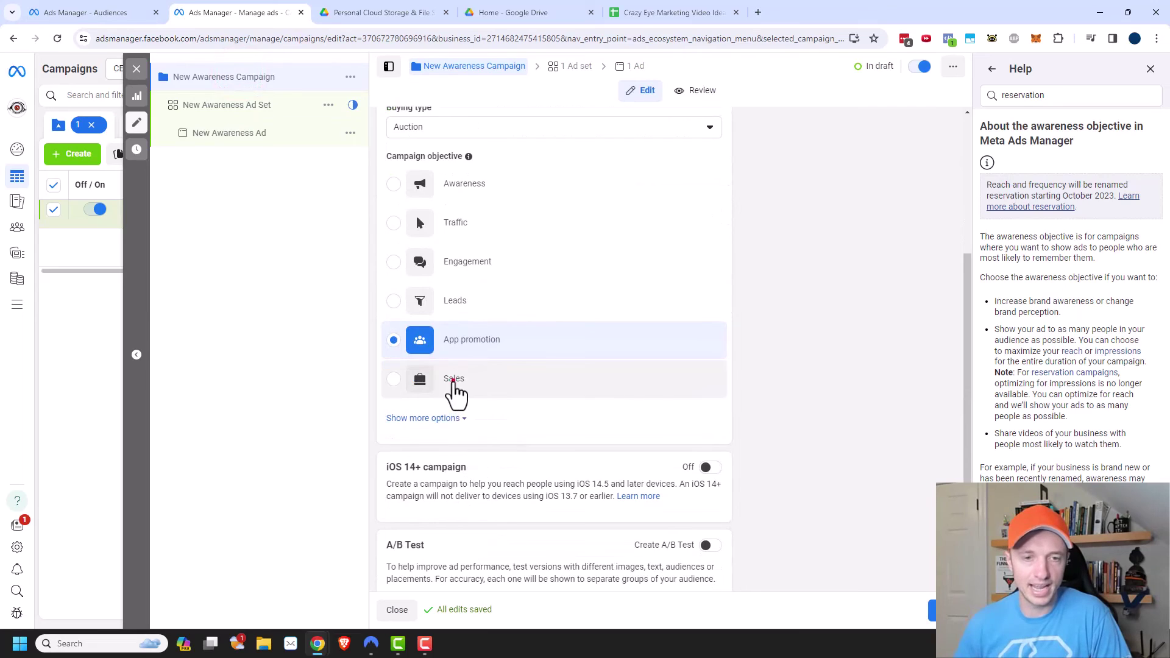
pyautogui.click(453, 379)
pyautogui.click(732, 312)
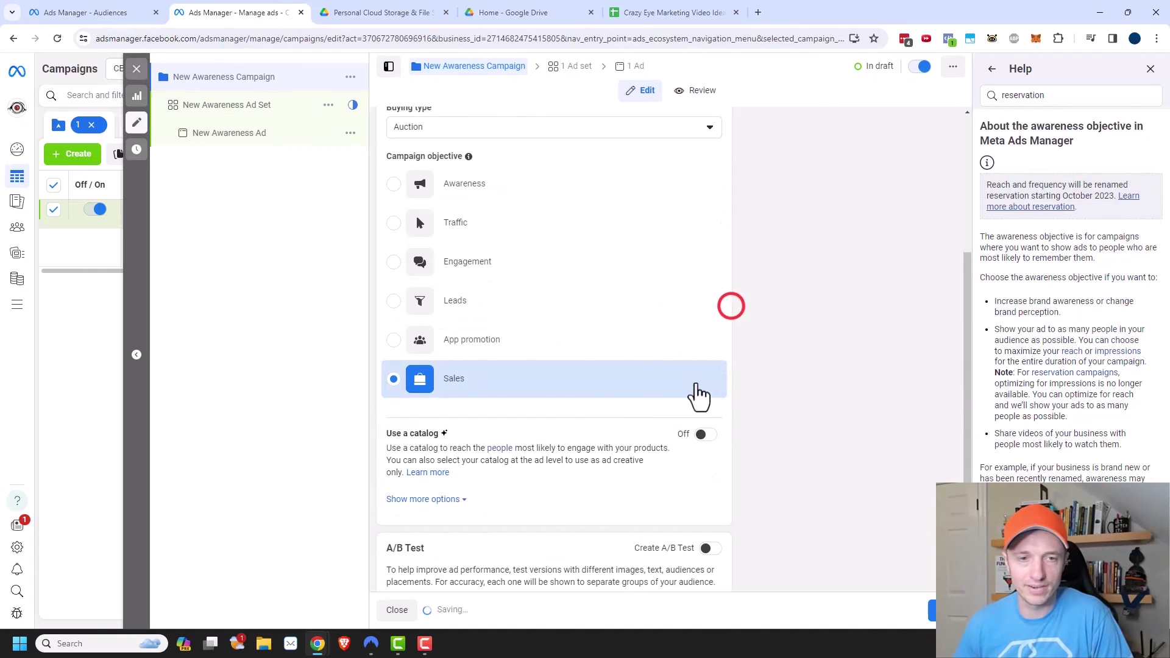
pyautogui.scroll(-2, 667, 389)
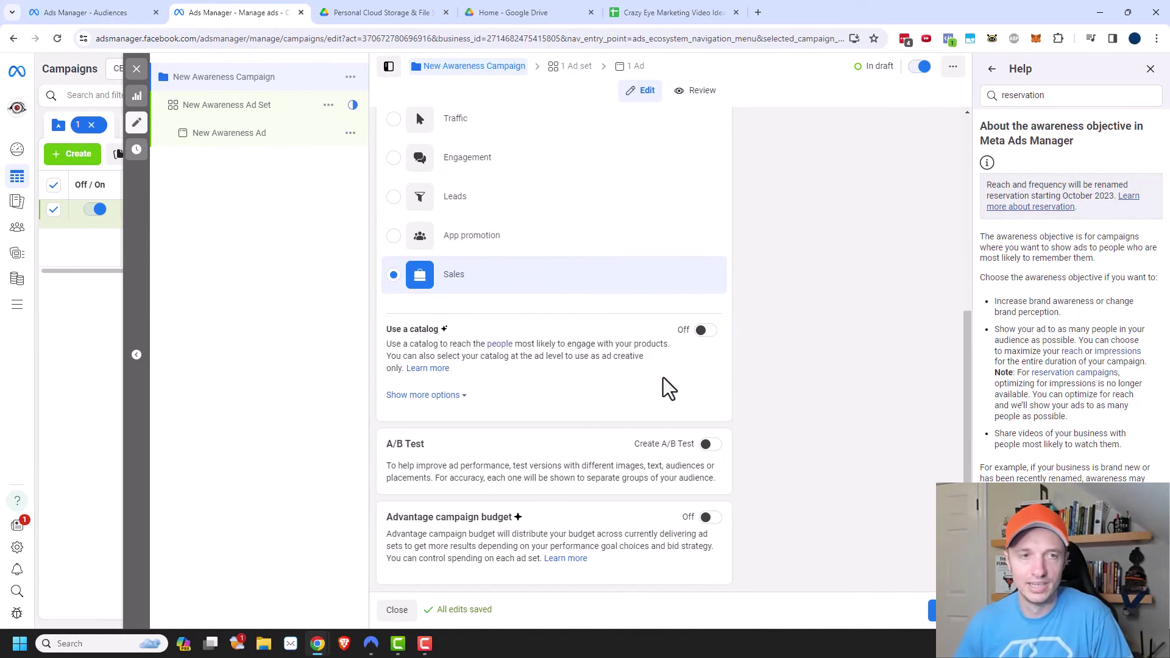
pyautogui.click(243, 106)
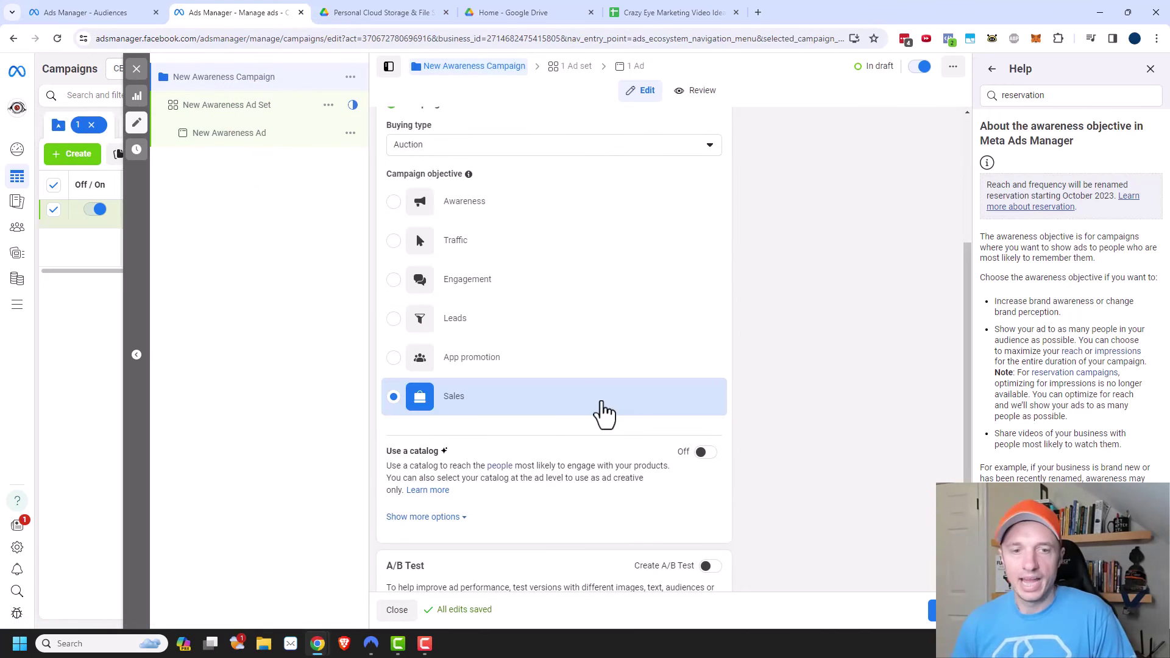
pyautogui.scroll(-1, 601, 411)
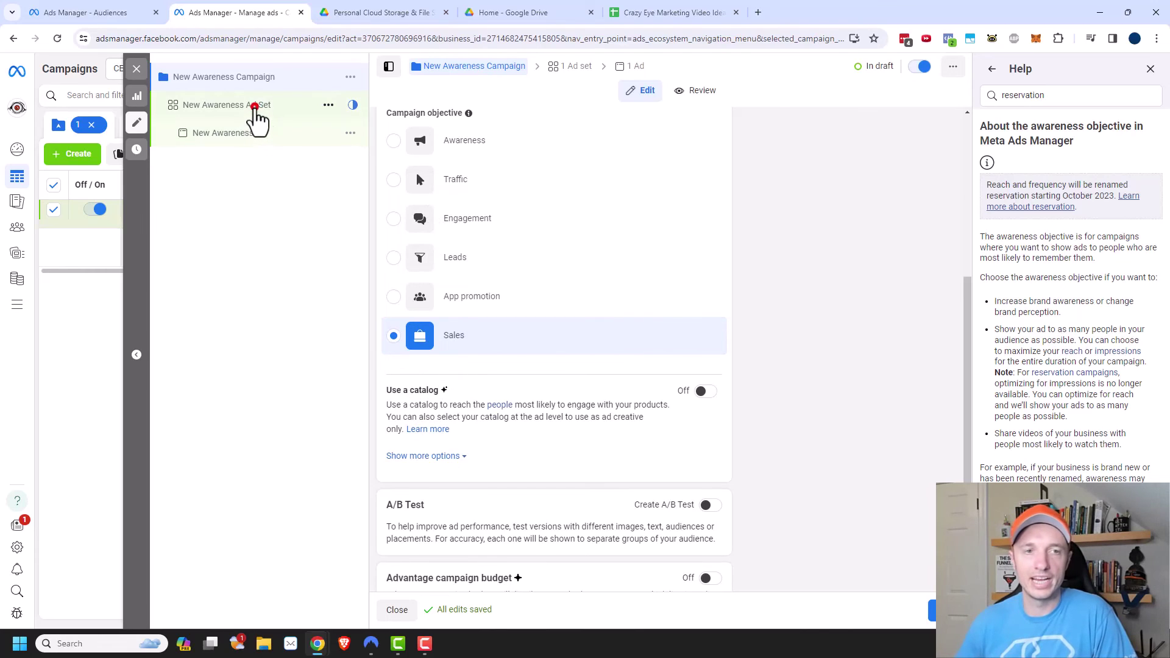
# Step: Review the New Awareness Ad Set's conversion locations and the performance goals offered for the Website location
pyautogui.click(255, 107)
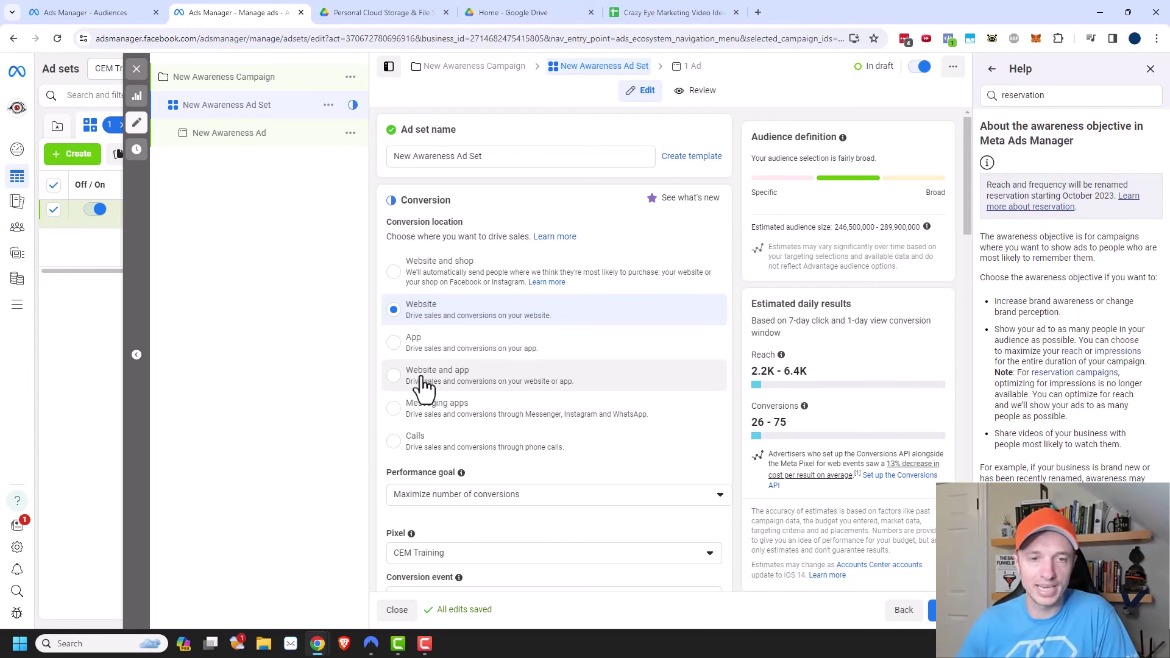
pyautogui.scroll(-1, 495, 456)
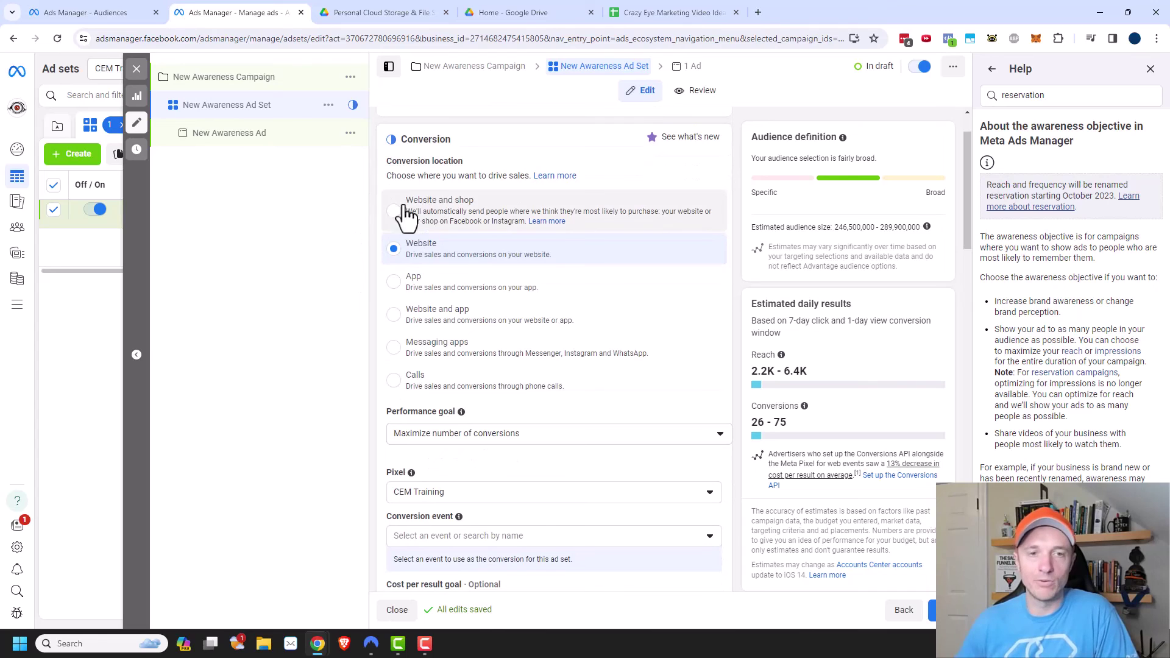
pyautogui.click(452, 435)
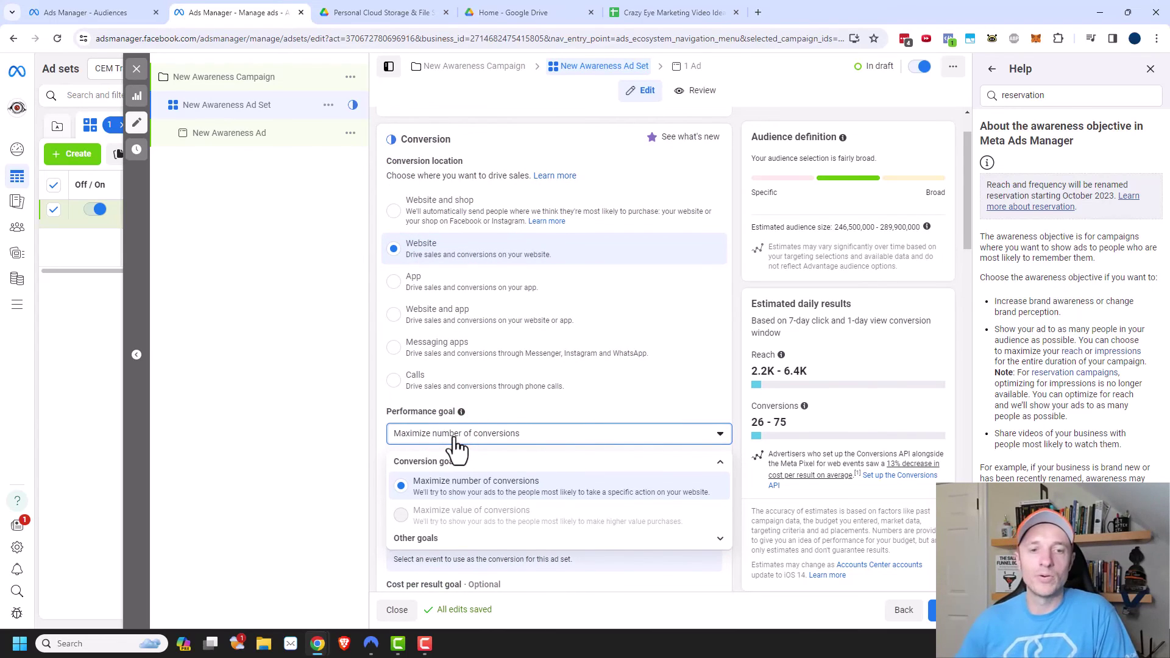
pyautogui.scroll(-1, 491, 473)
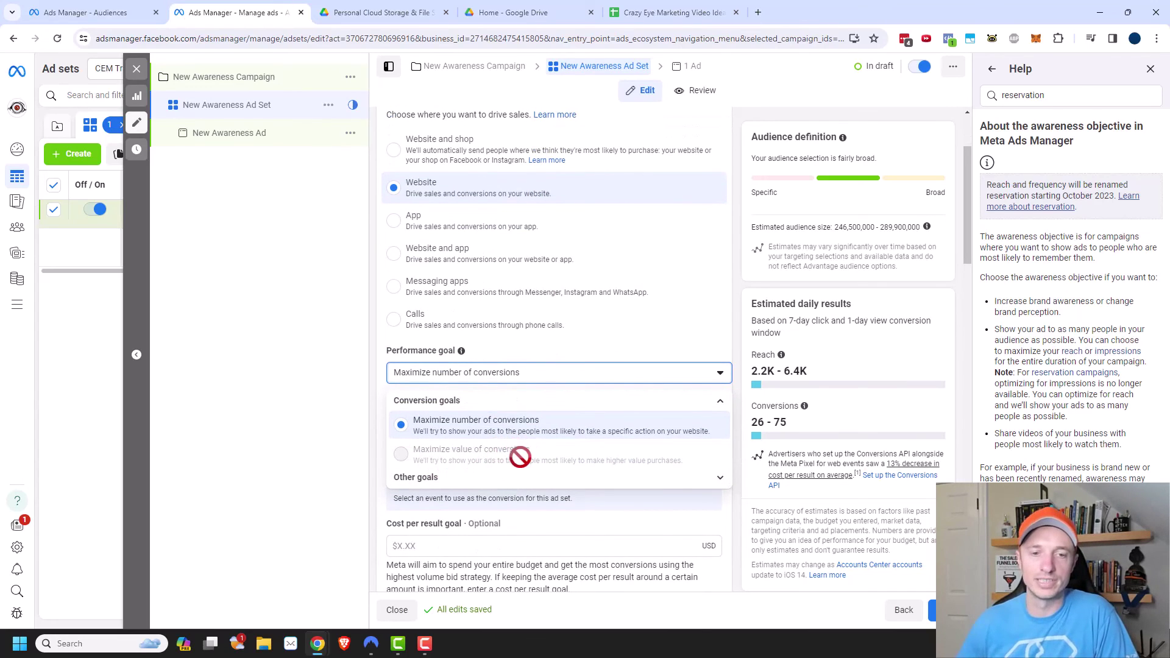
pyautogui.moveTo(502, 450)
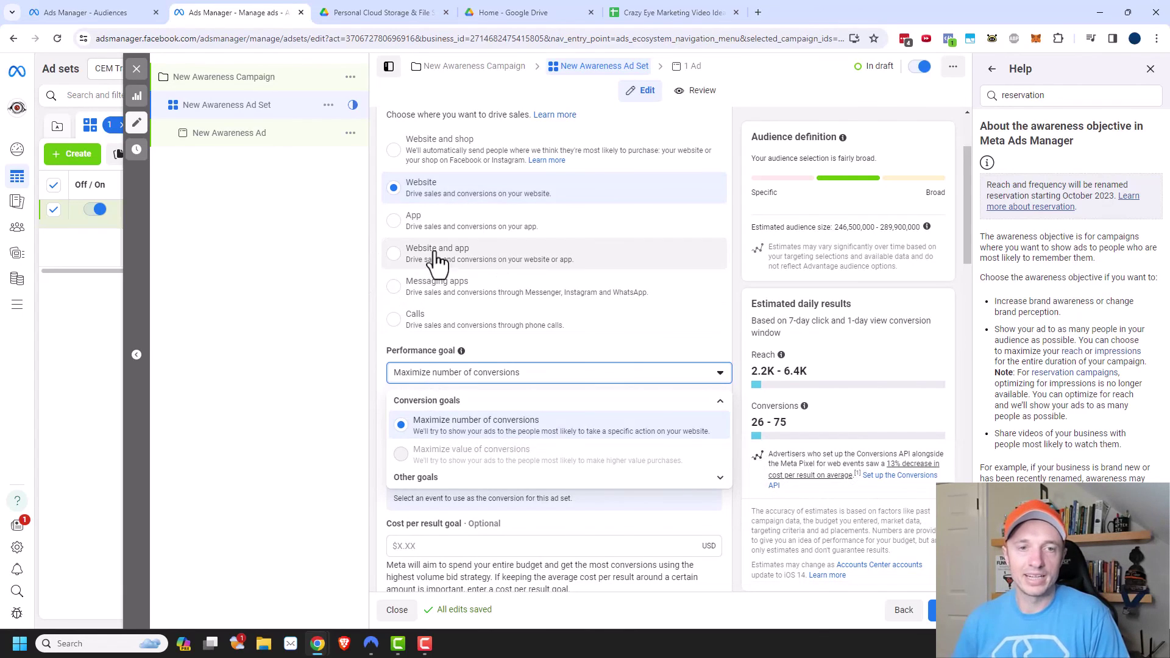
# Step: Set the ad set's conversion location to Messaging apps and choose Purchase as the conversion event
pyautogui.click(392, 287)
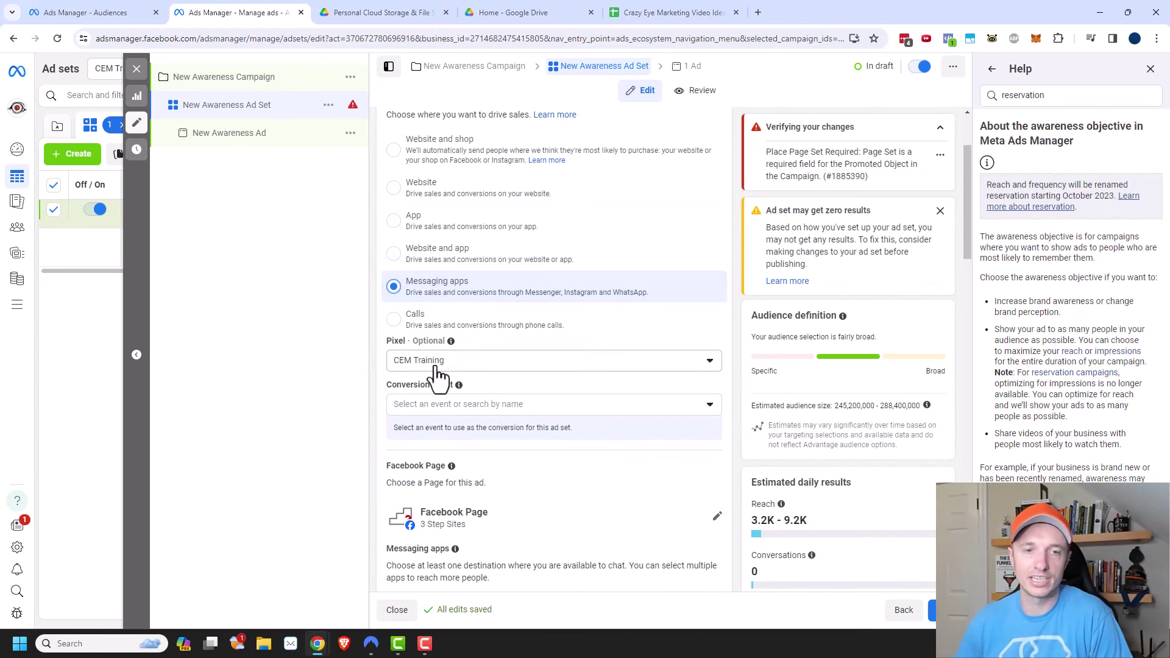
pyautogui.click(503, 413)
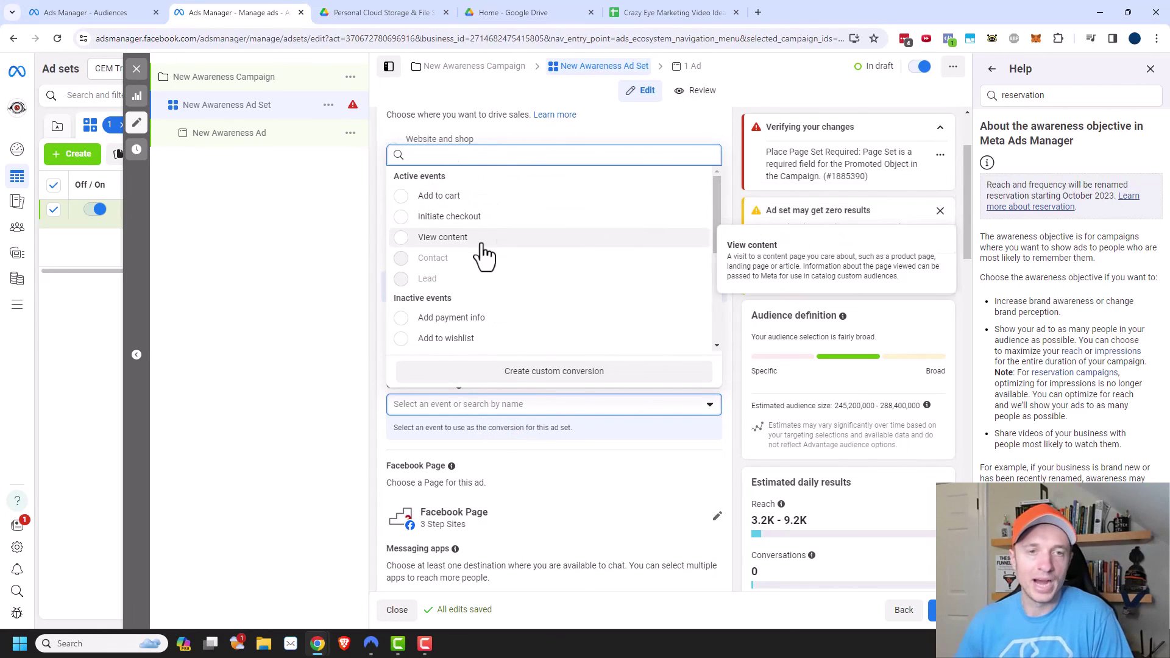
pyautogui.moveTo(393, 237)
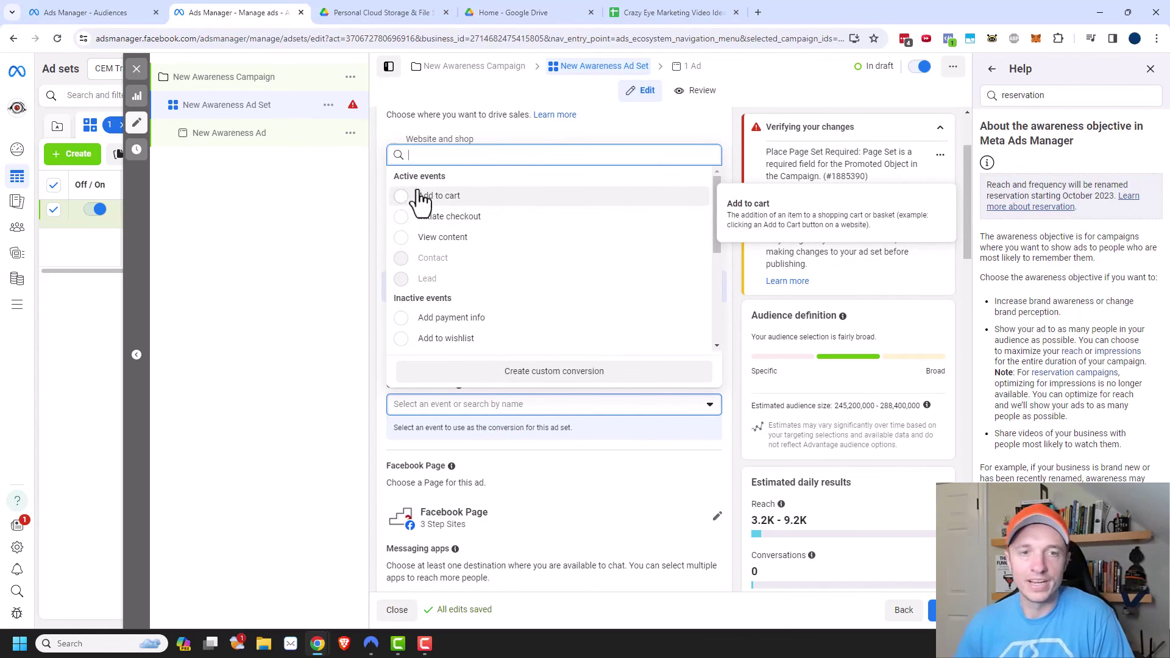
pyautogui.scroll(-3, 427, 262)
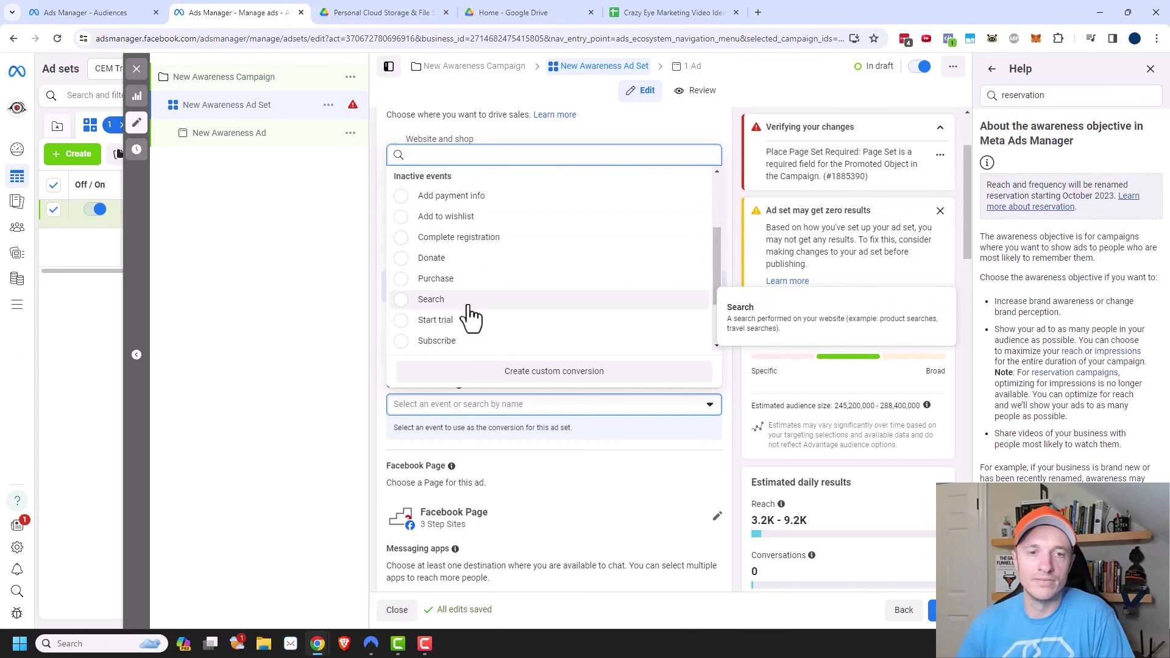
pyautogui.click(400, 280)
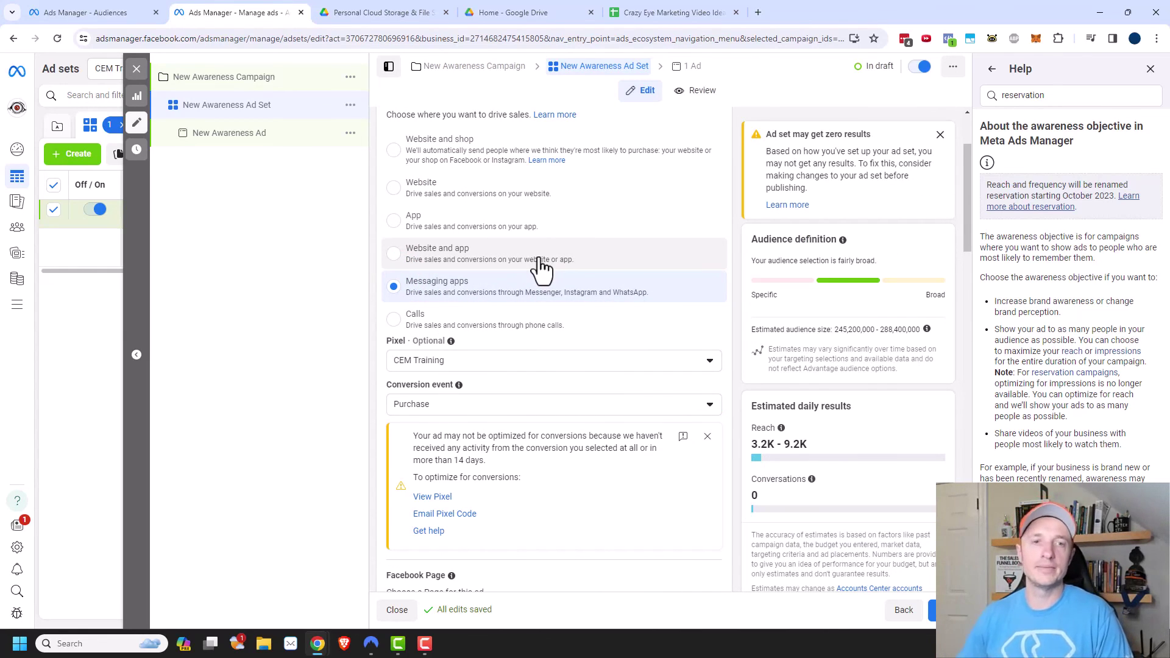
pyautogui.scroll(2, 539, 268)
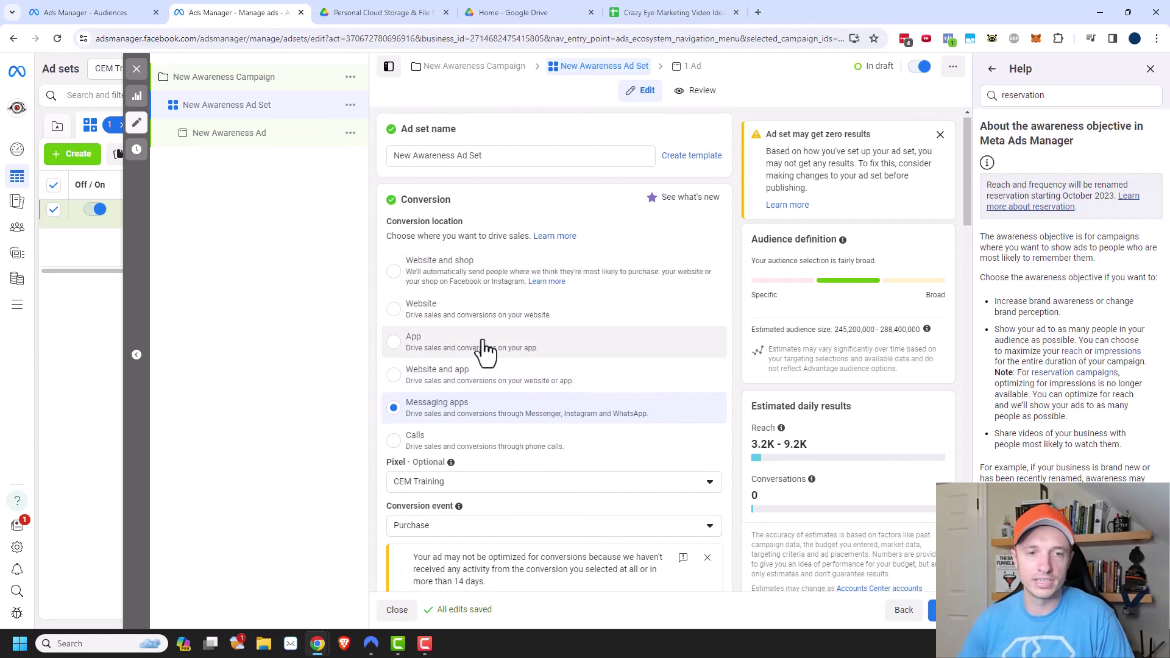
pyautogui.scroll(-1, 484, 350)
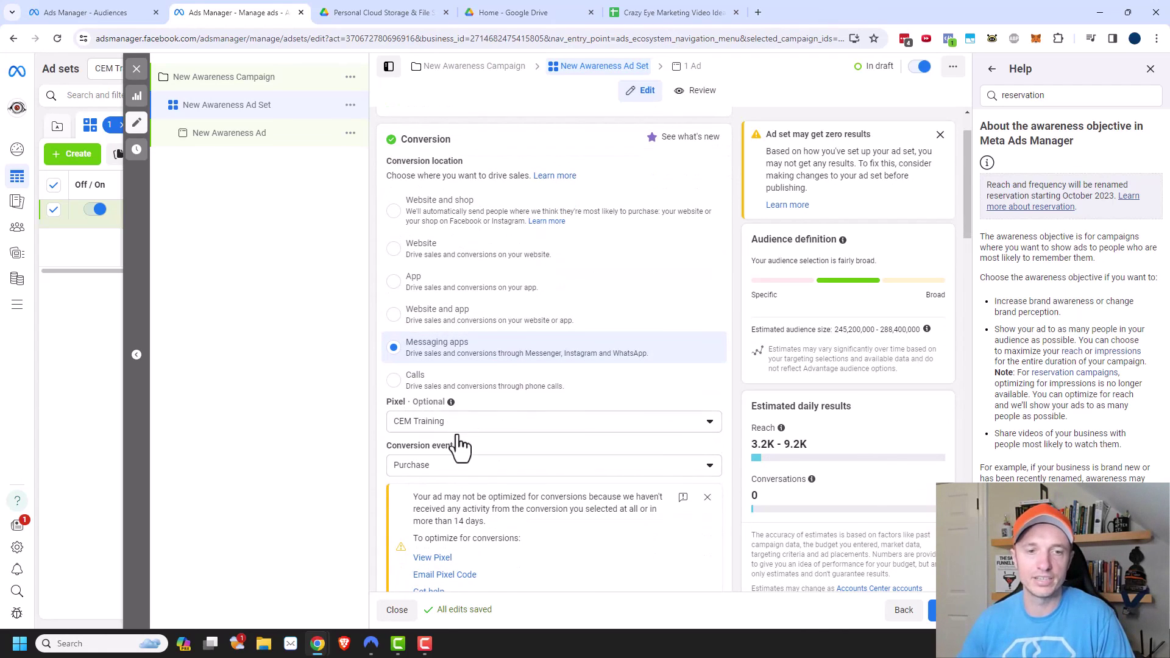